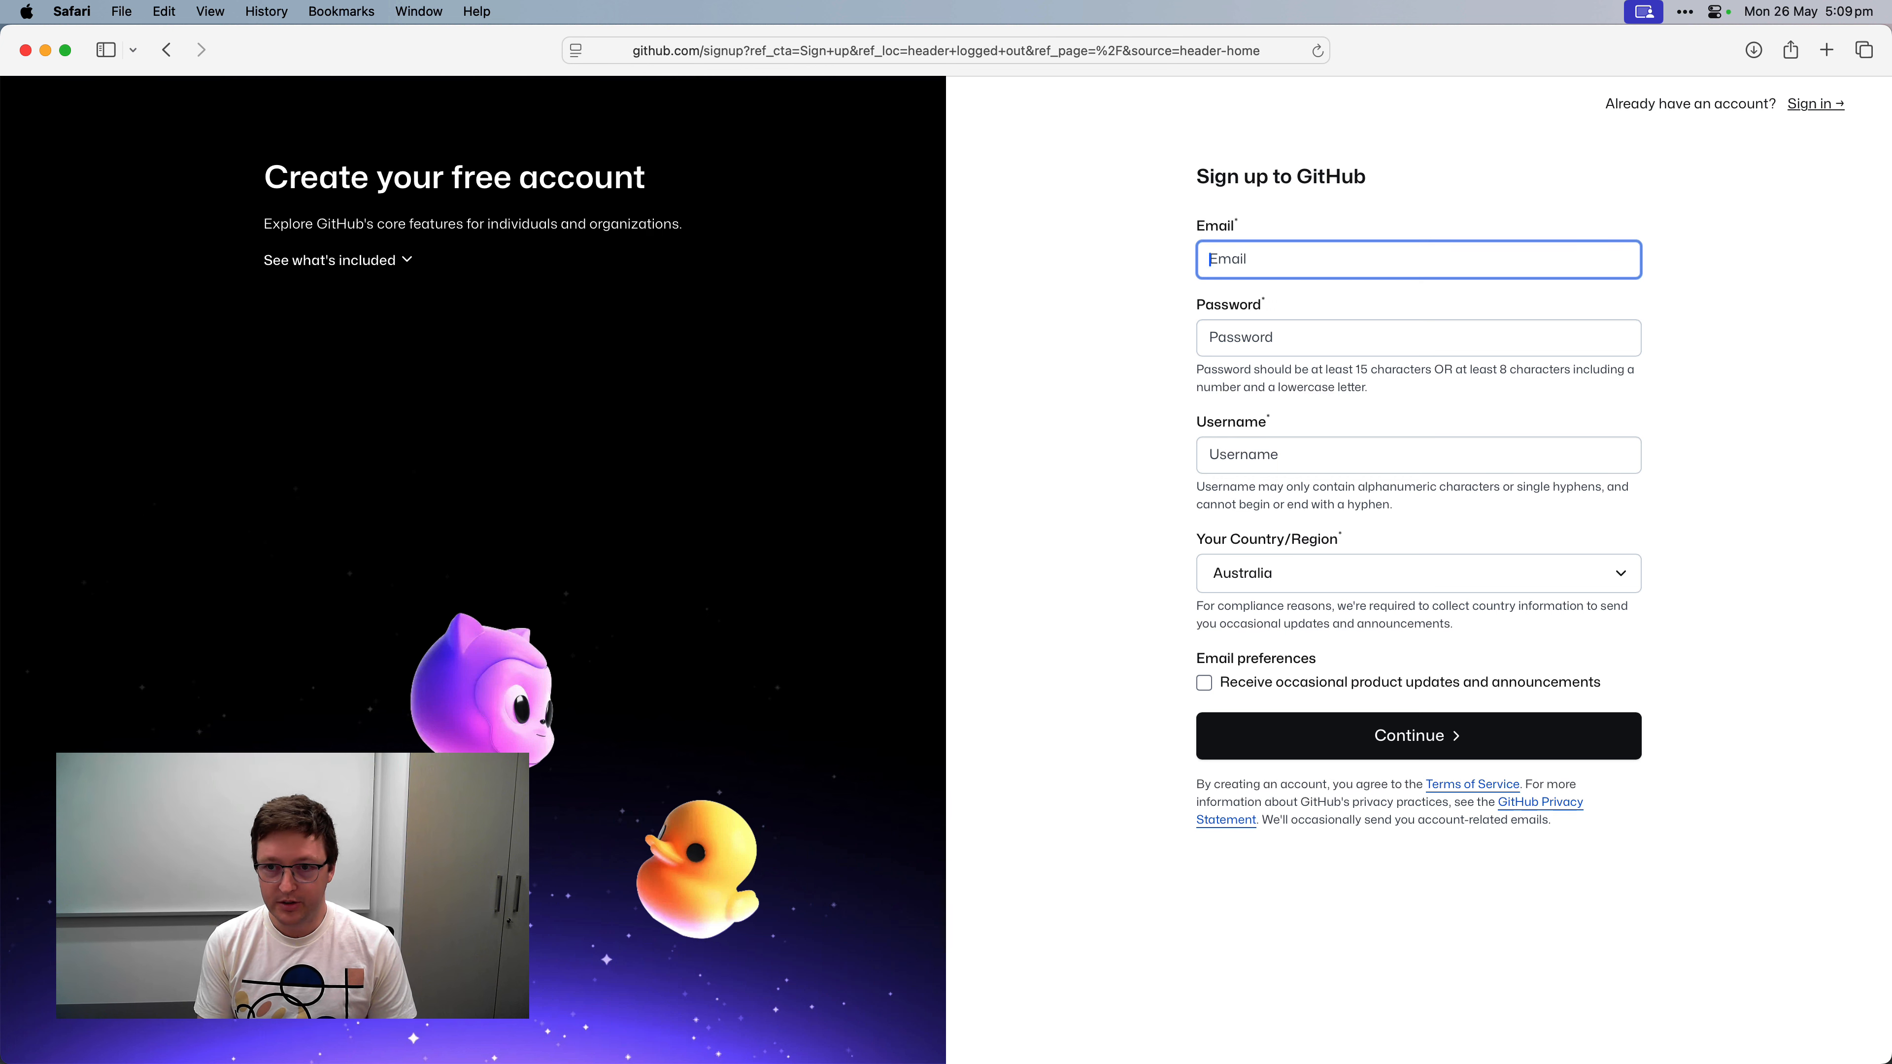
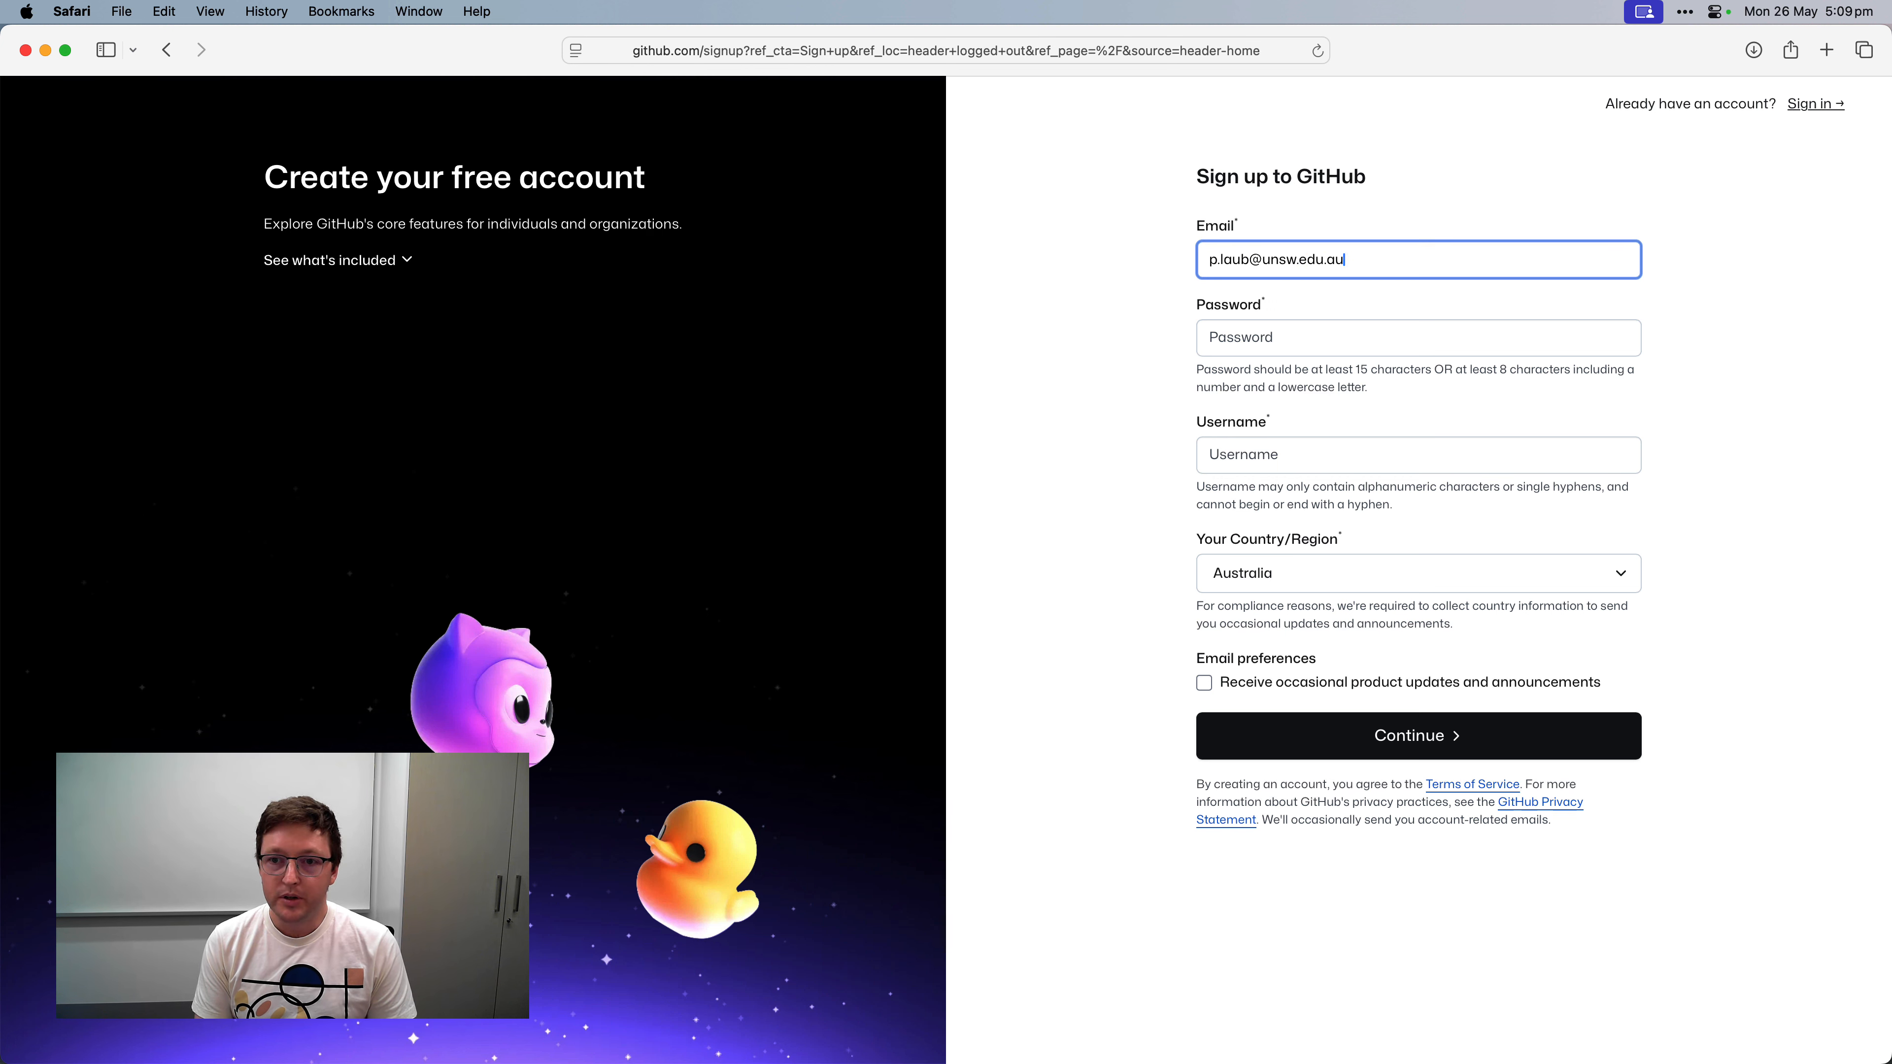
Fill in the sign-up form's email address and an account password that meets the stated length rules
key(Tab)
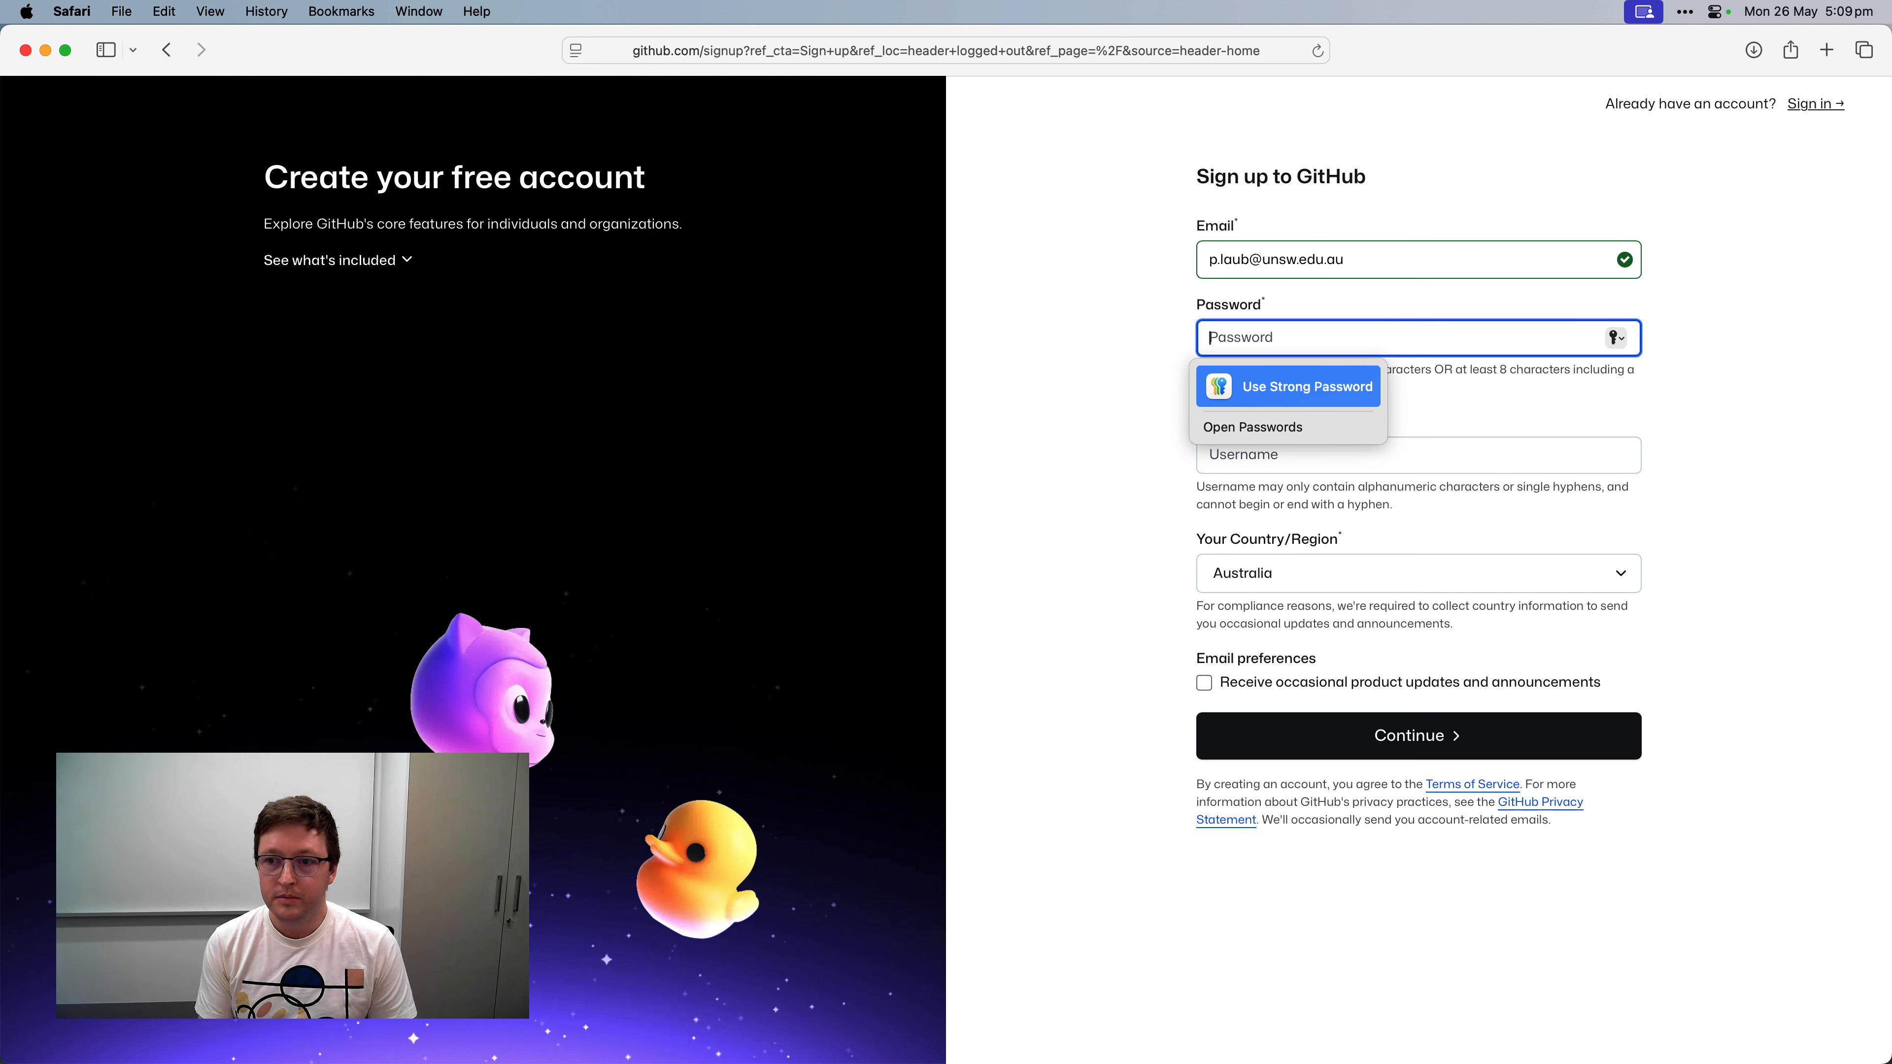
click(1521, 389)
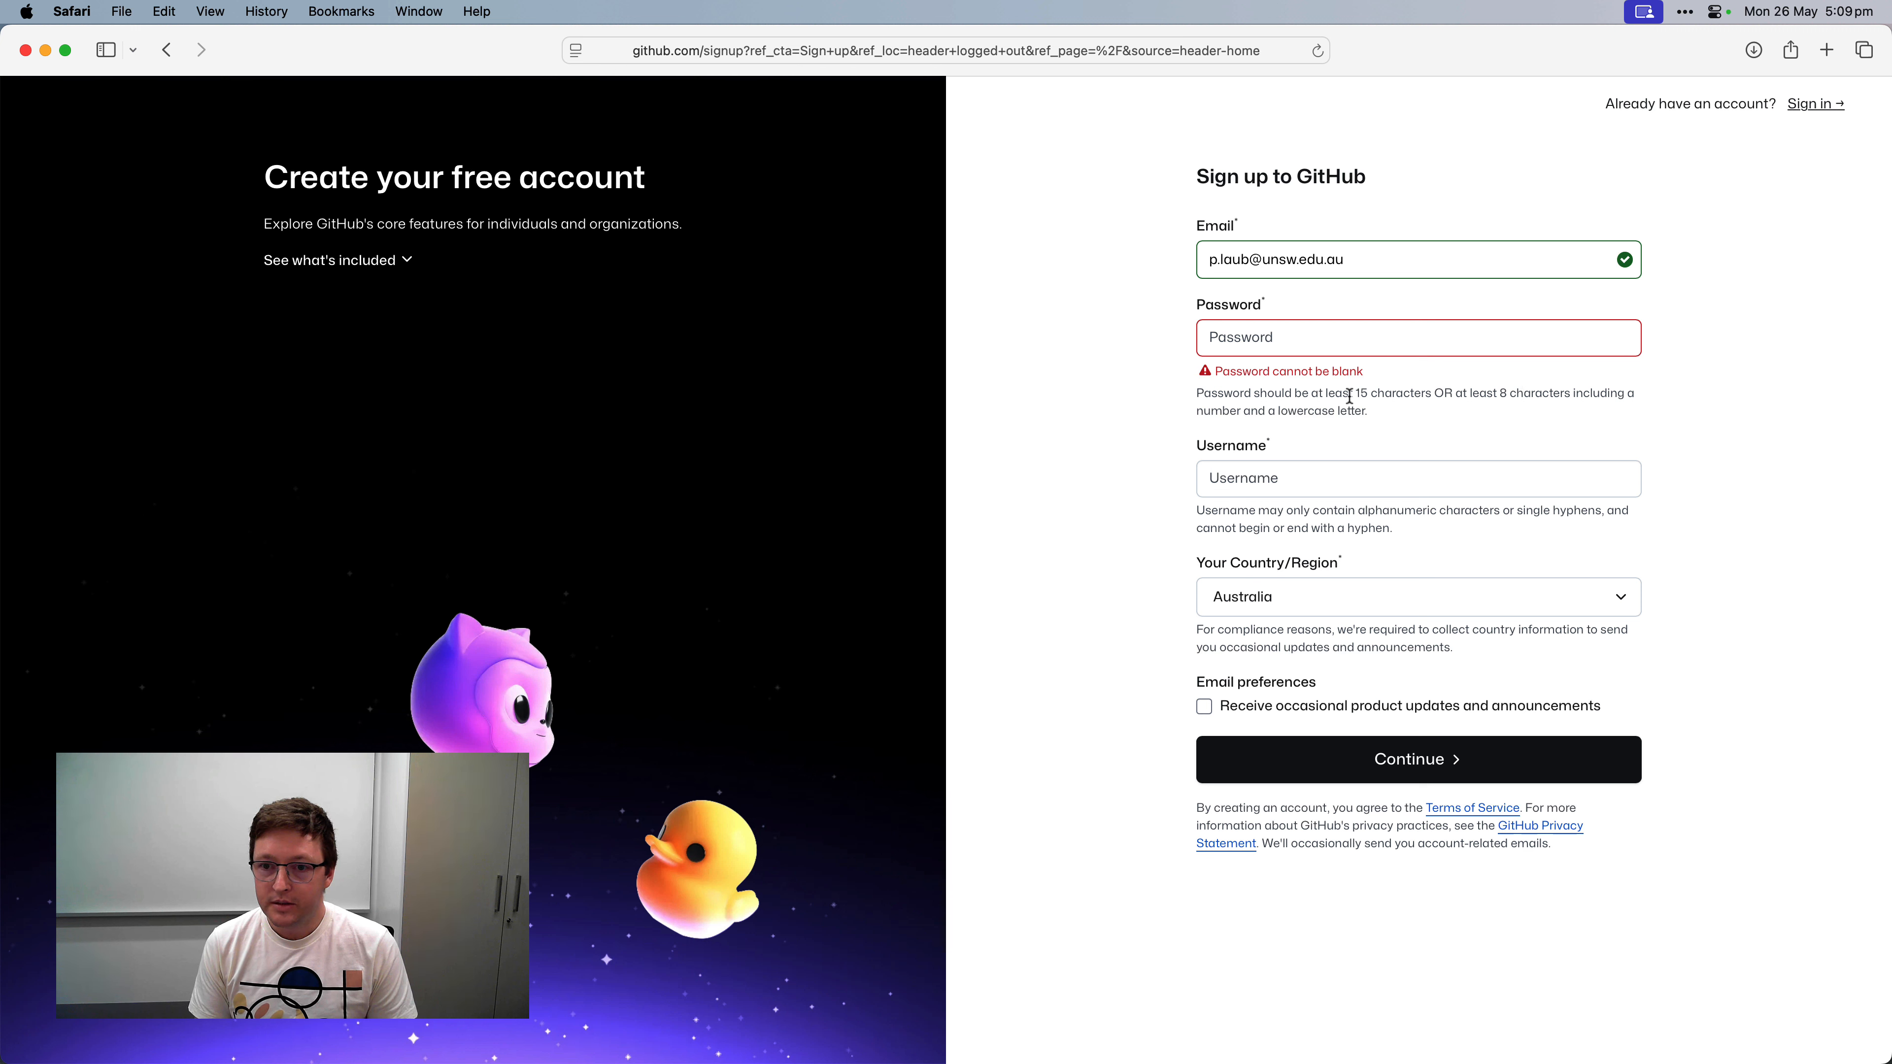
drag(1345, 395, 1585, 400)
drag(1369, 411, 1175, 411)
click(1311, 344)
text(p)
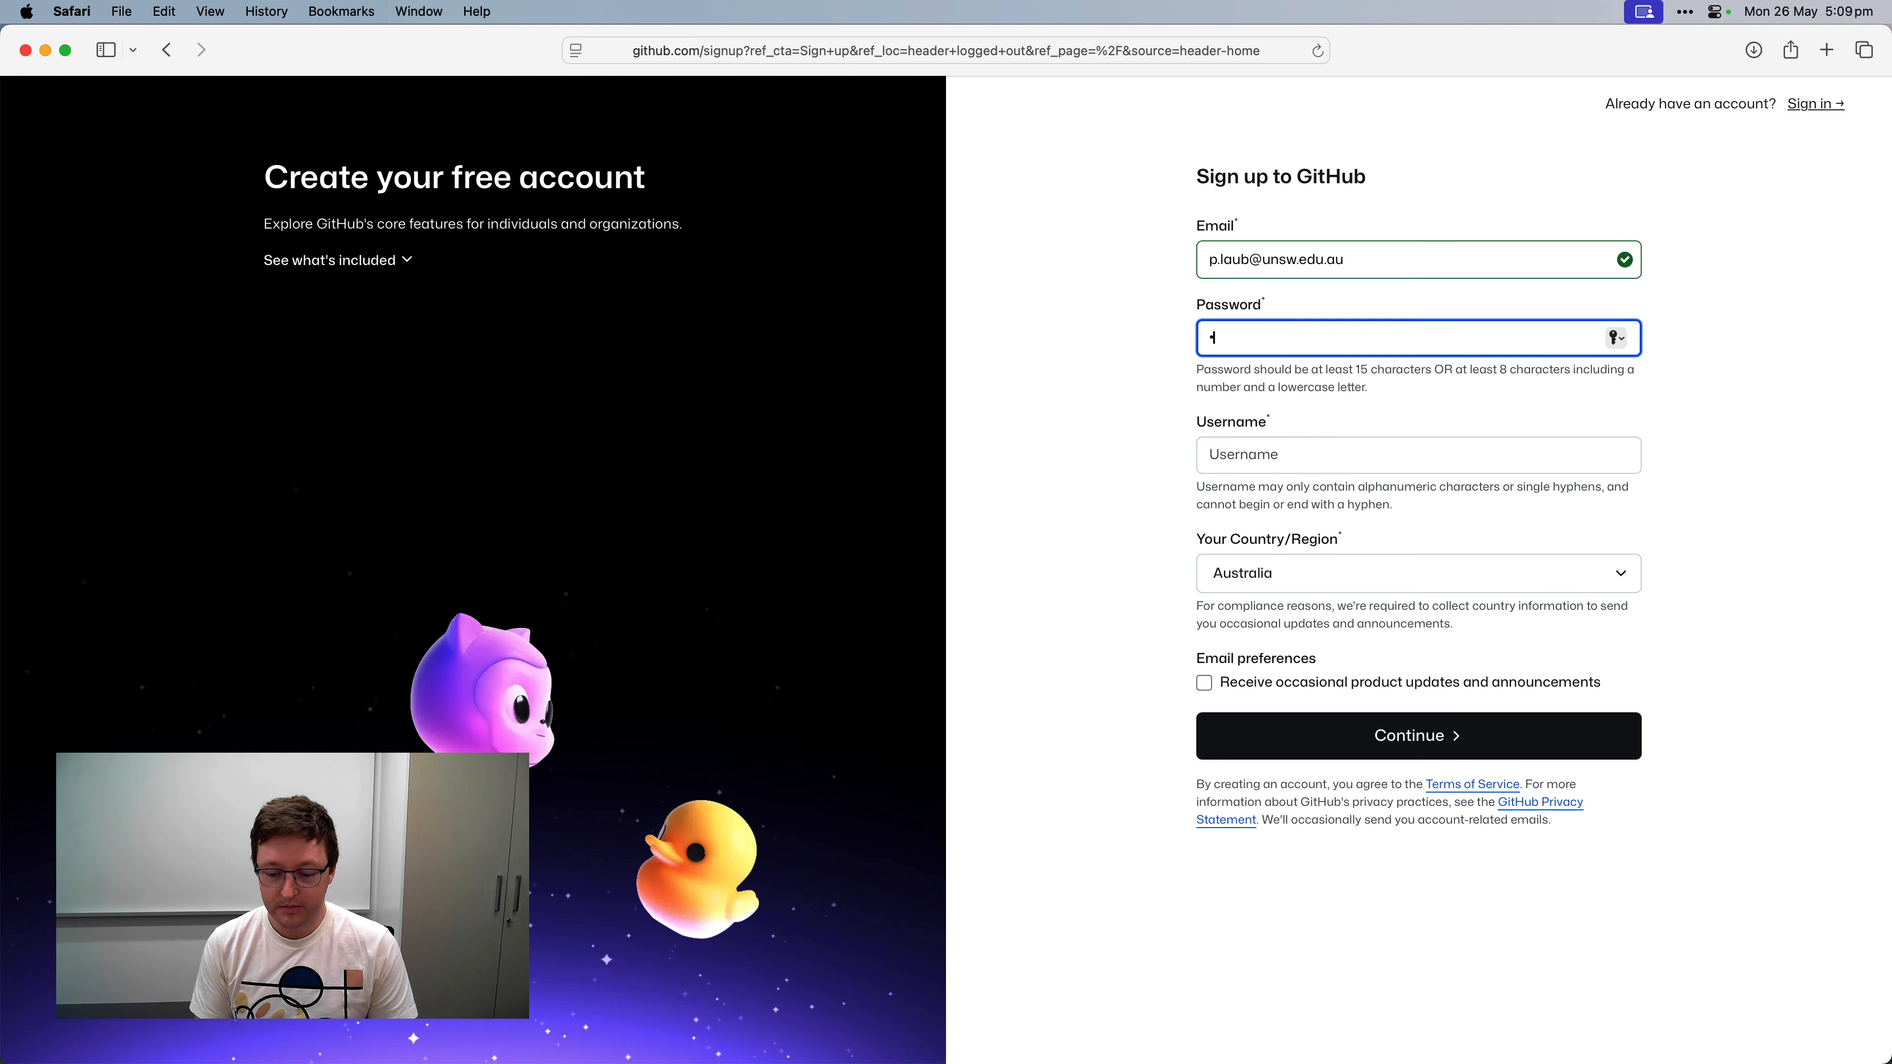
text(••••••••)
key(Tab)
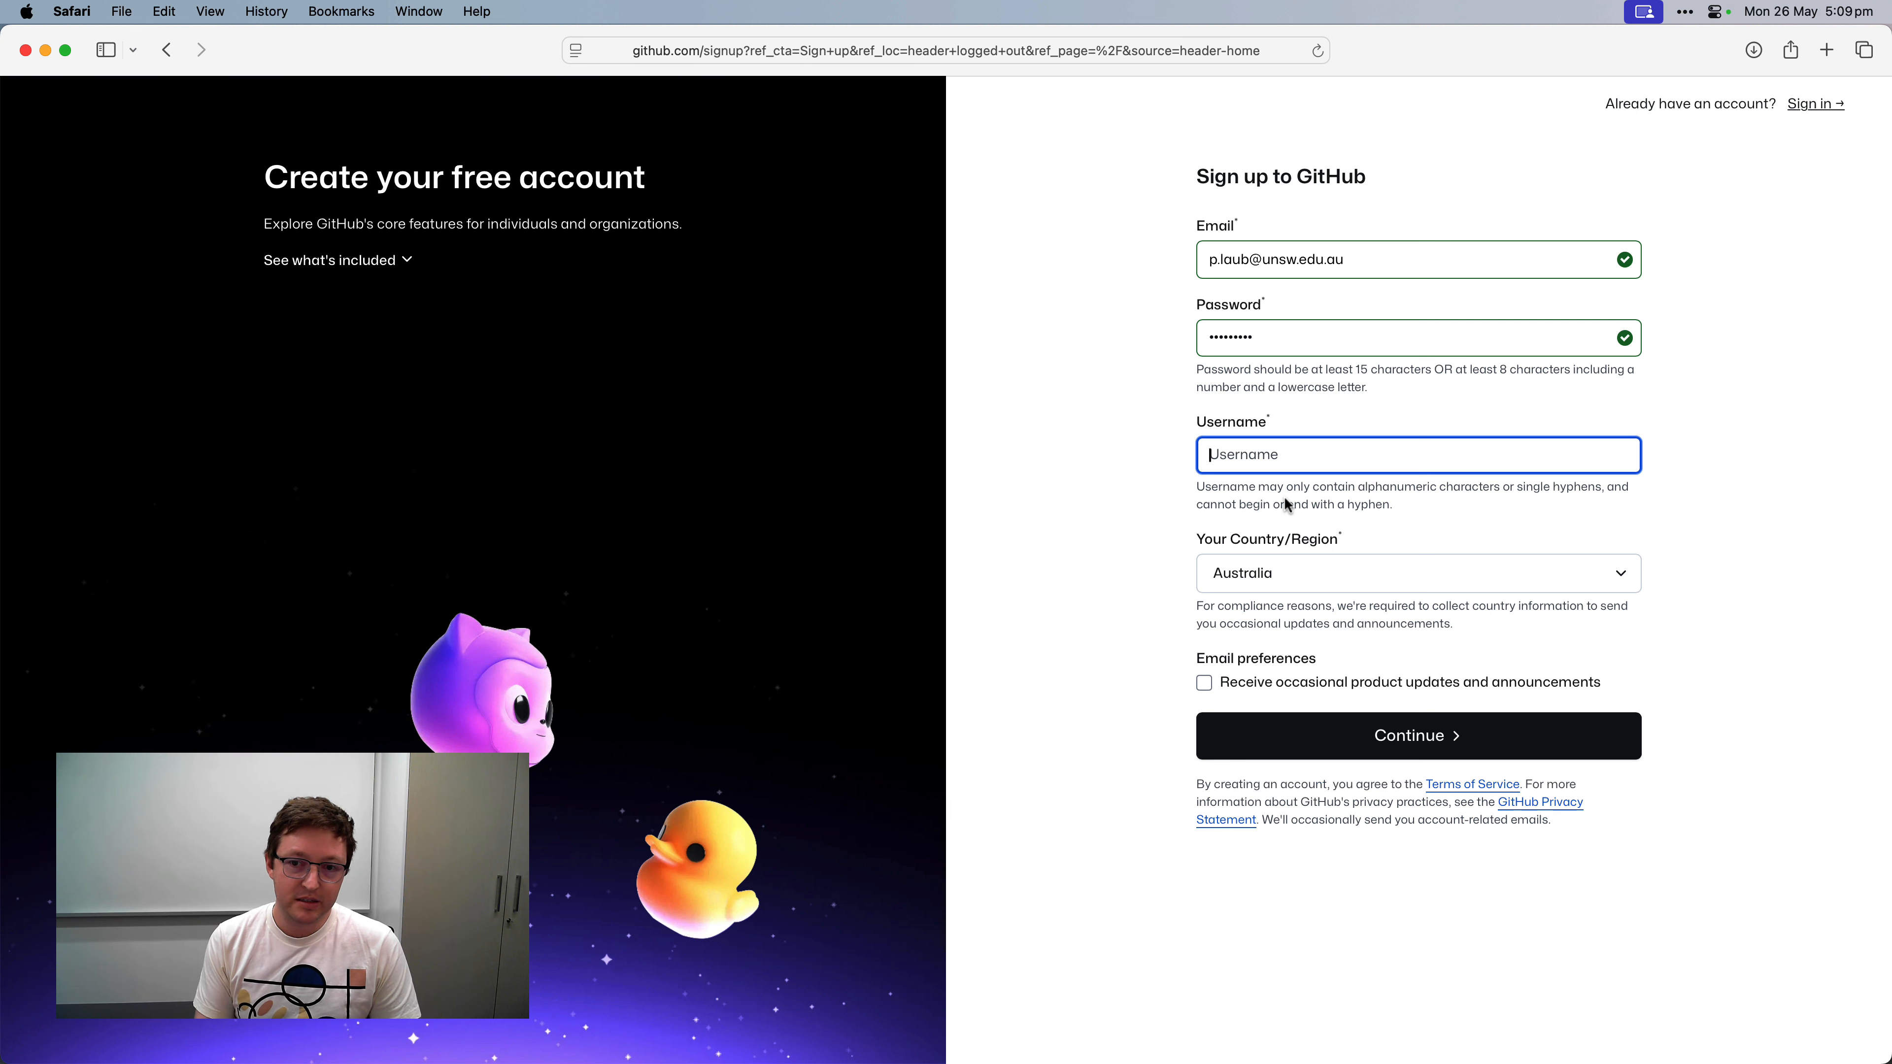
Read the username rules about permitted characters, single hyphens, and how a username may begin or end
drag(1363, 490, 1600, 513)
click(1422, 523)
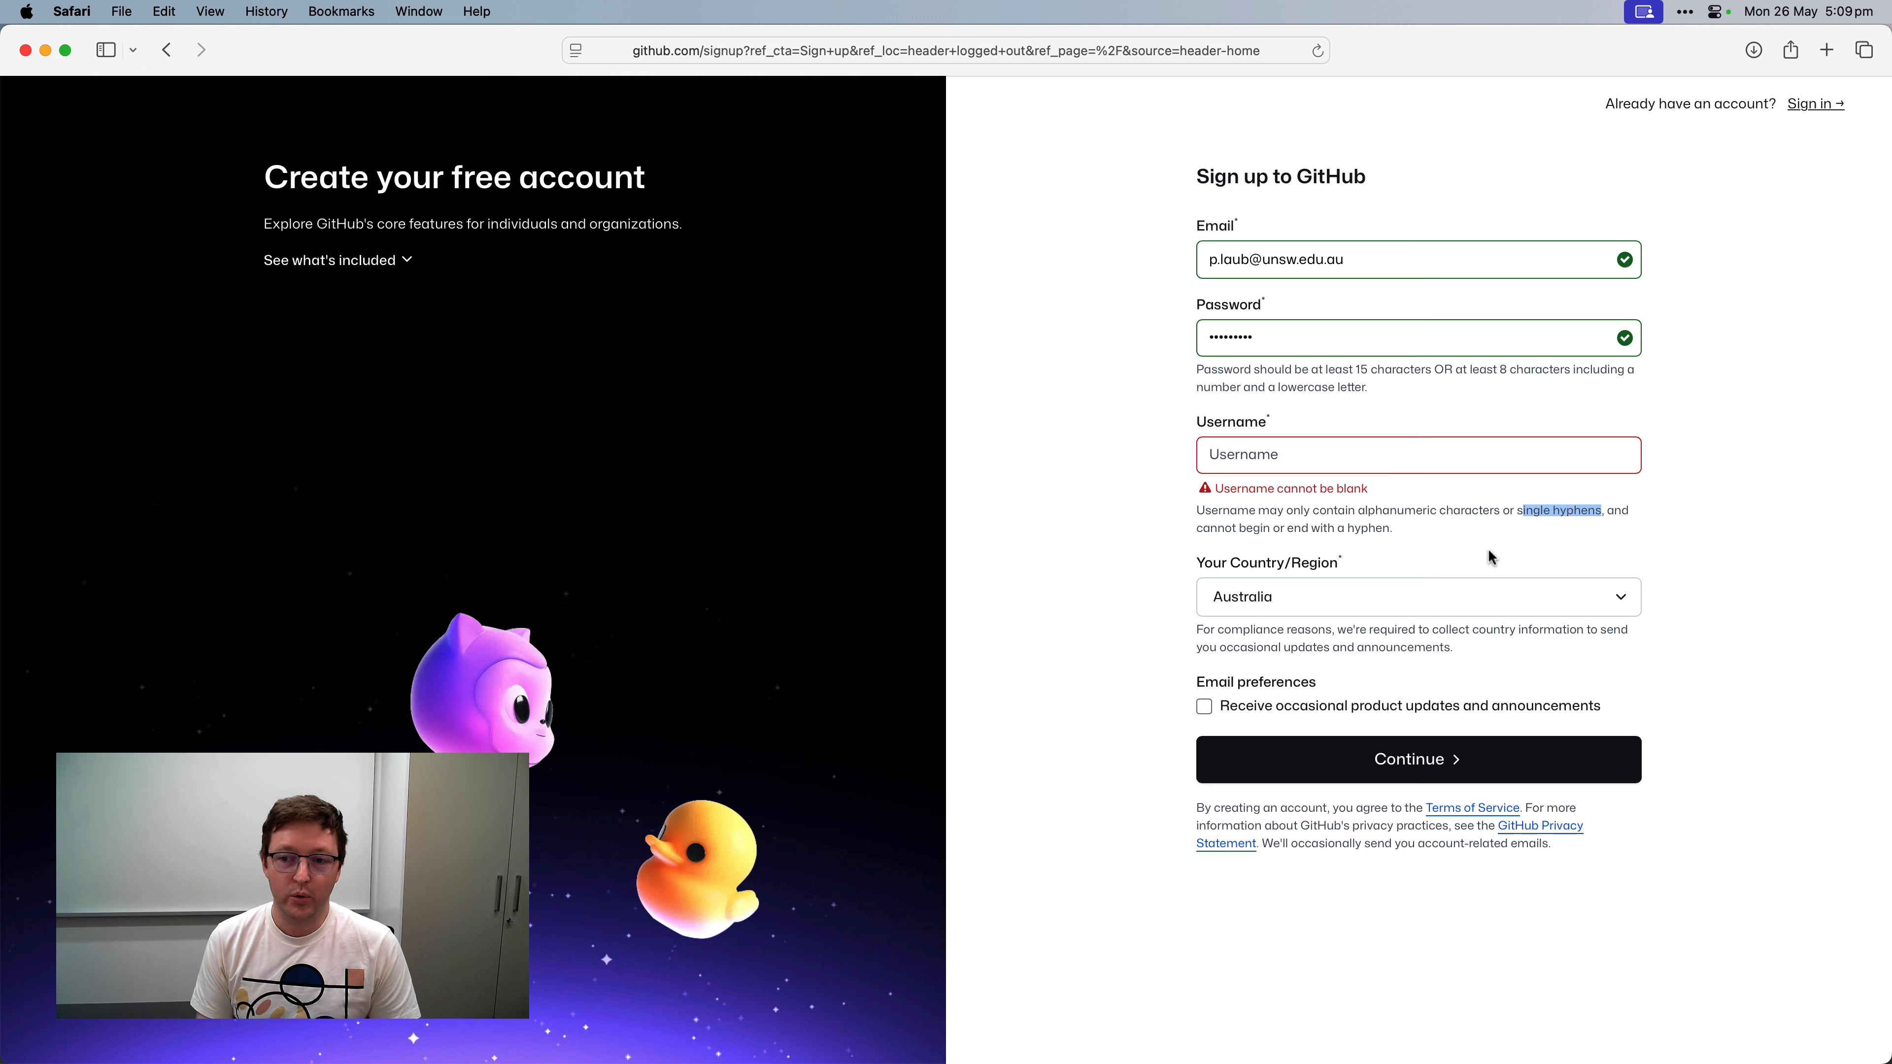
drag(1238, 527, 1384, 529)
click(1408, 531)
Try to open the instructor's GitHub profile in a new tab using a github.com subdomain address
key(super+t)
text(pat)
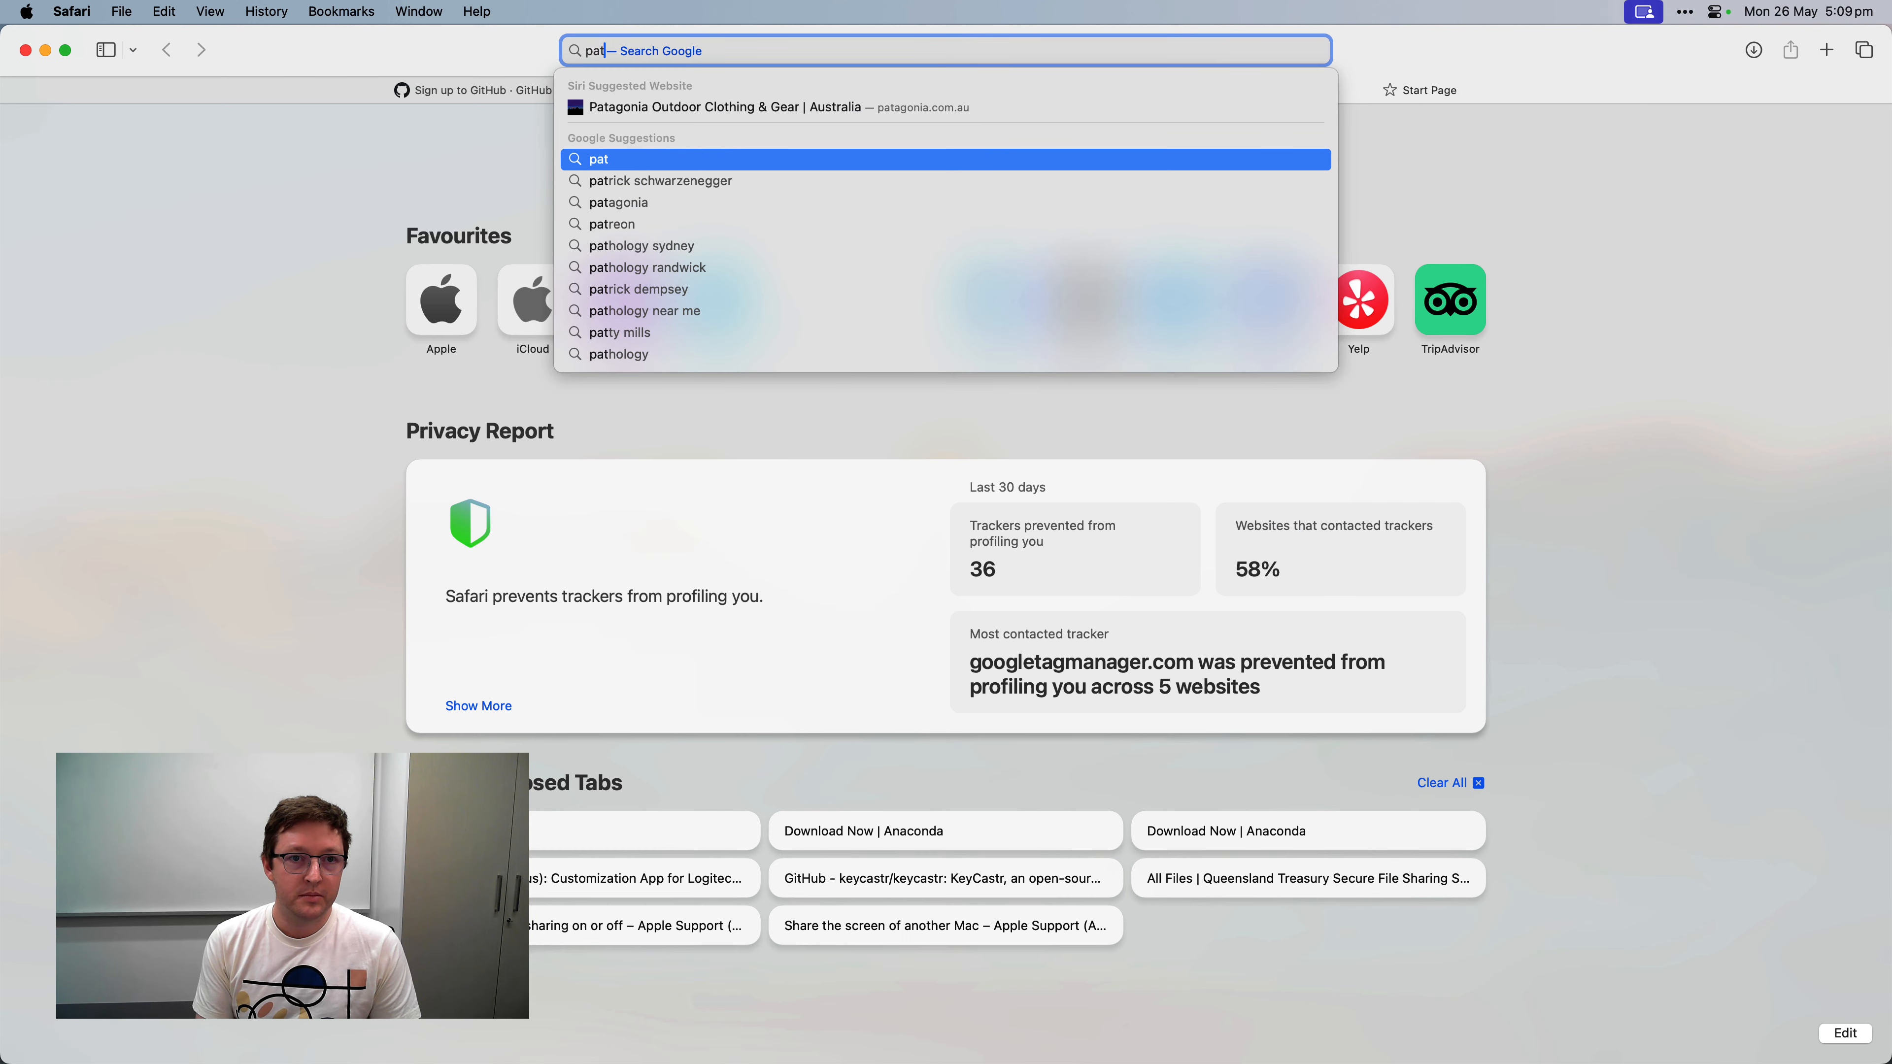
text(-laub.github.com)
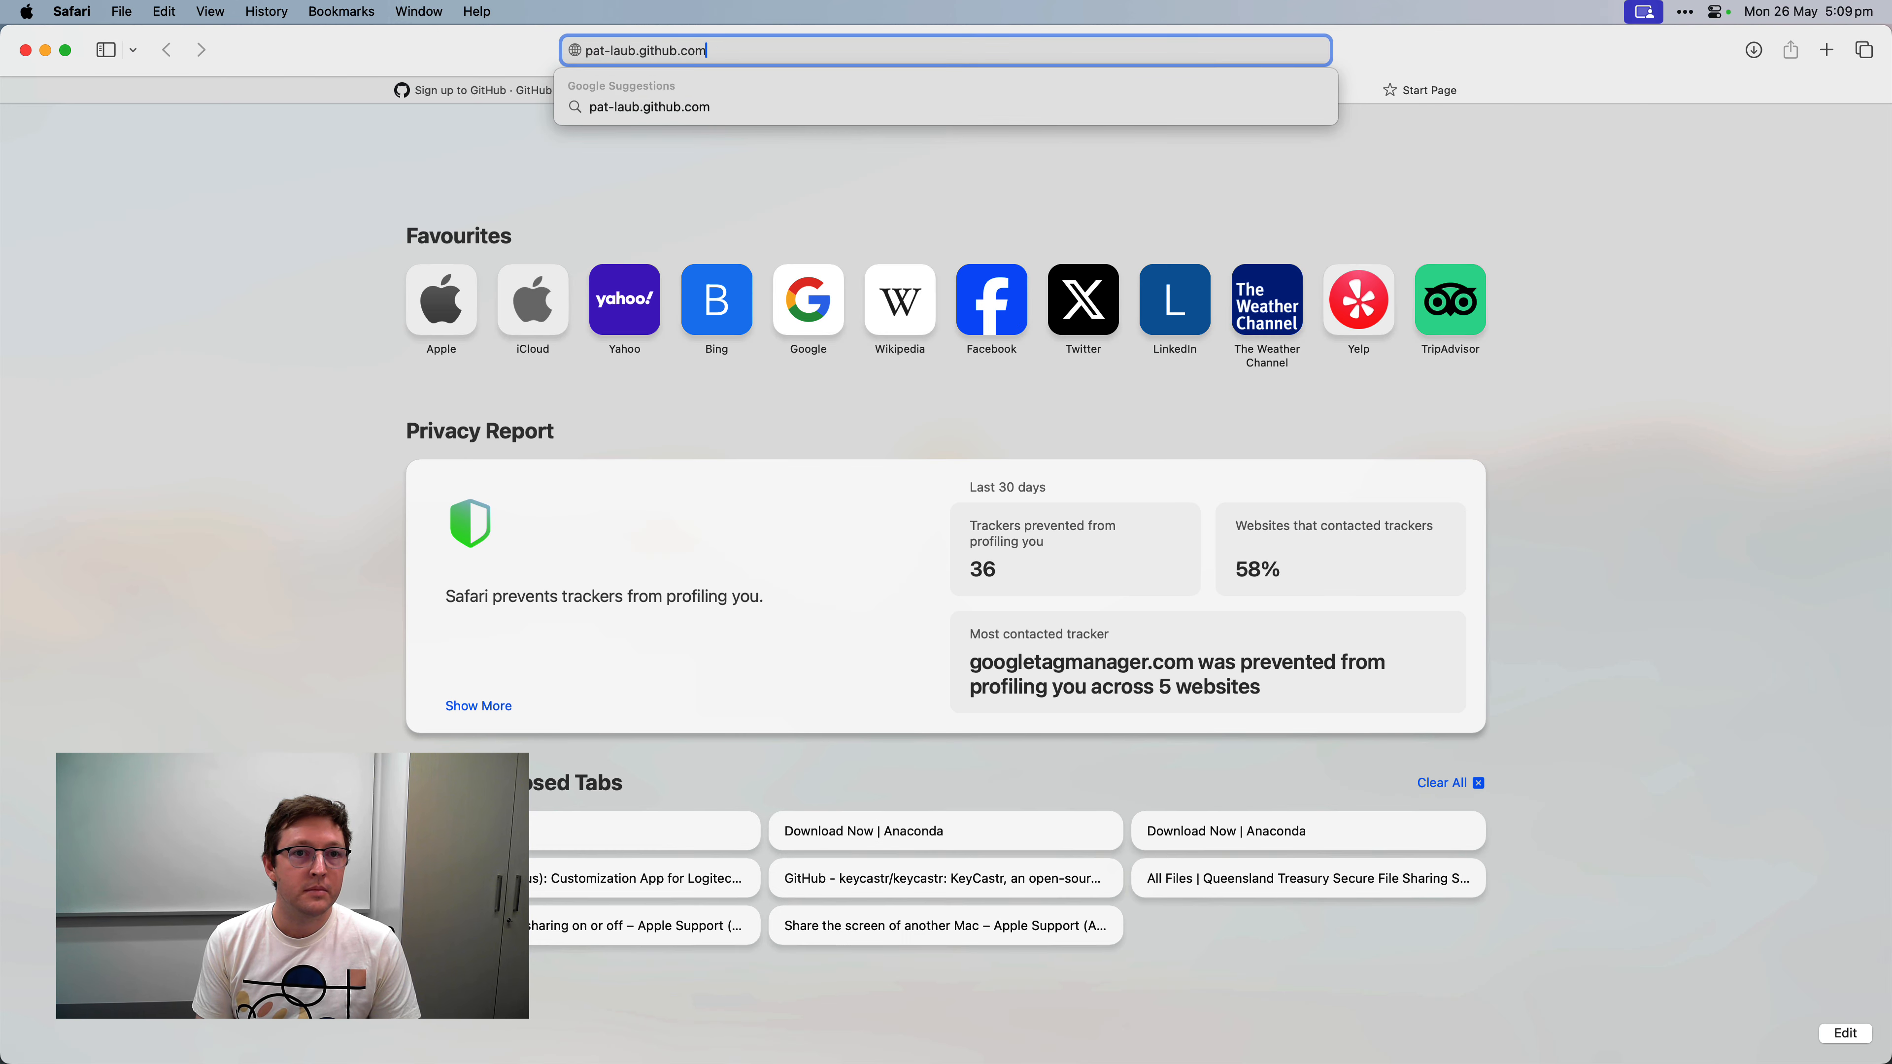
key(Return)
Open the instructor's GitHub profile using the github.com address followed by the profile's username
key(super+l)
key(Left)
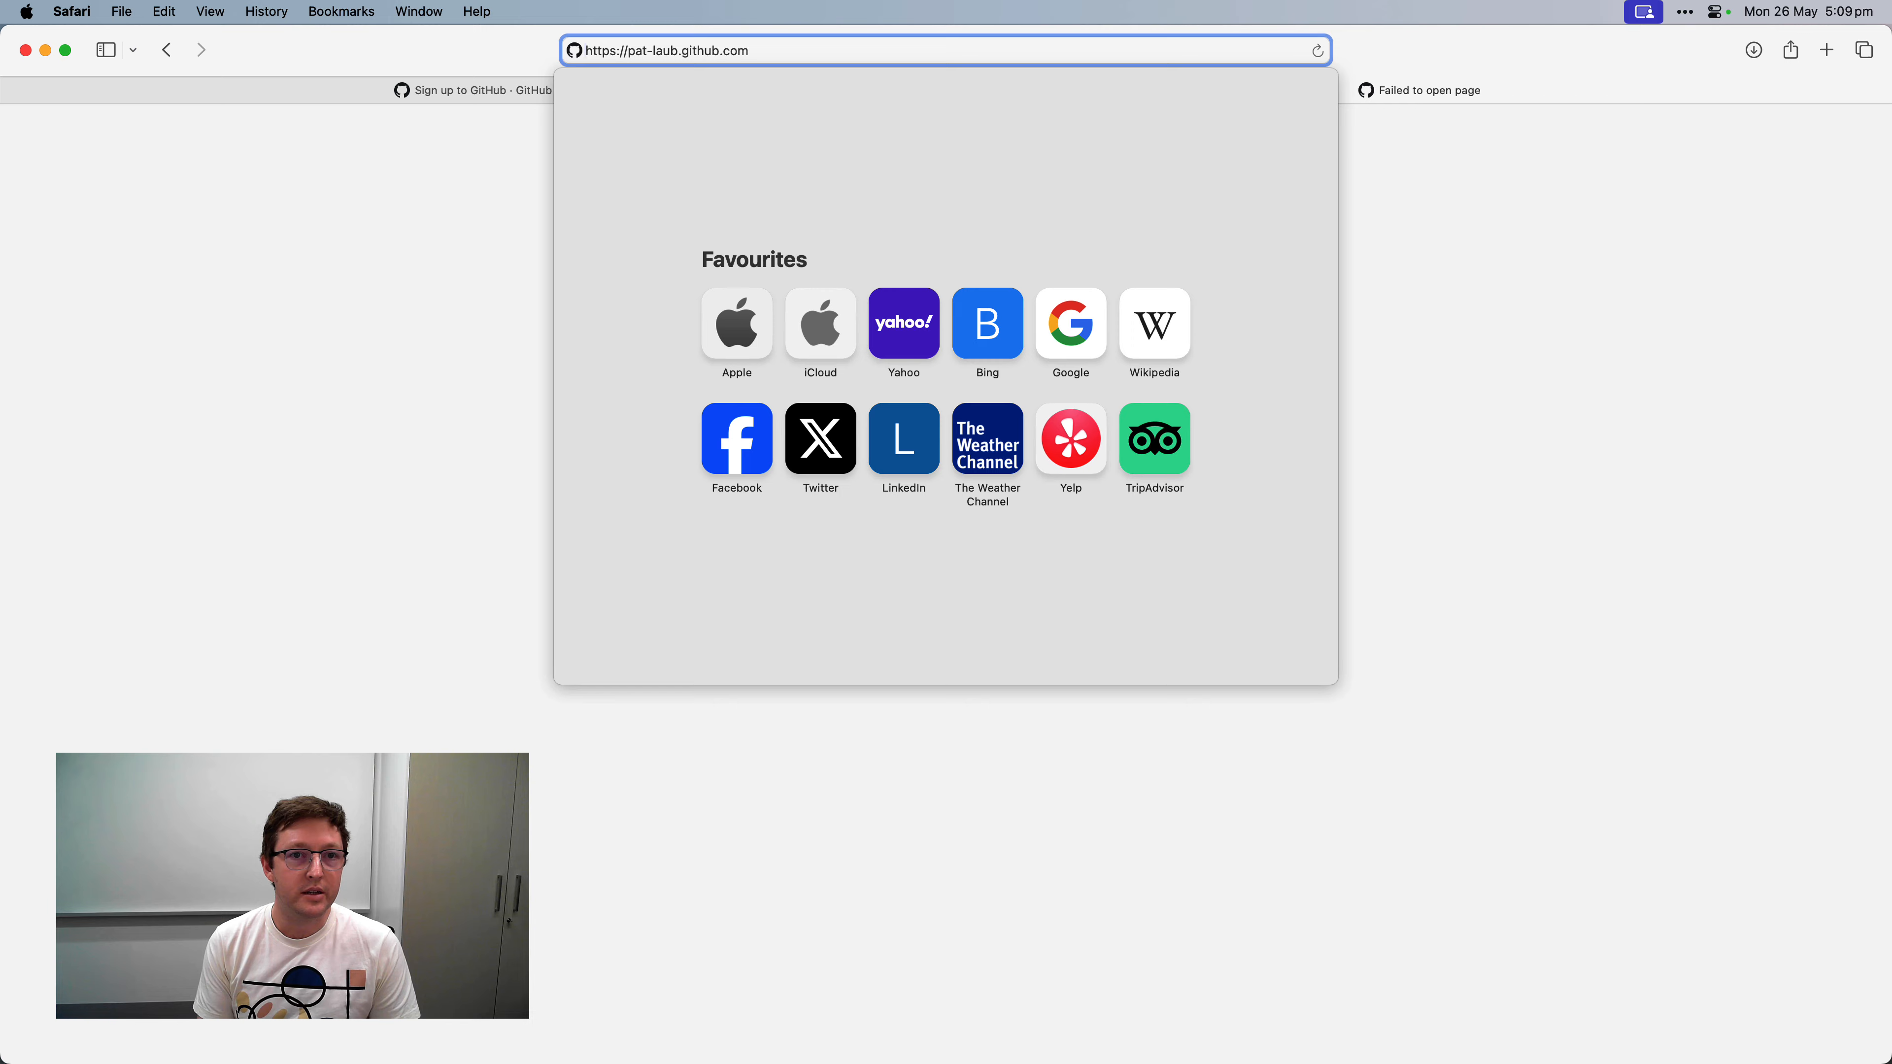
key(Right)
key(Right)
key(shift+super+Right)
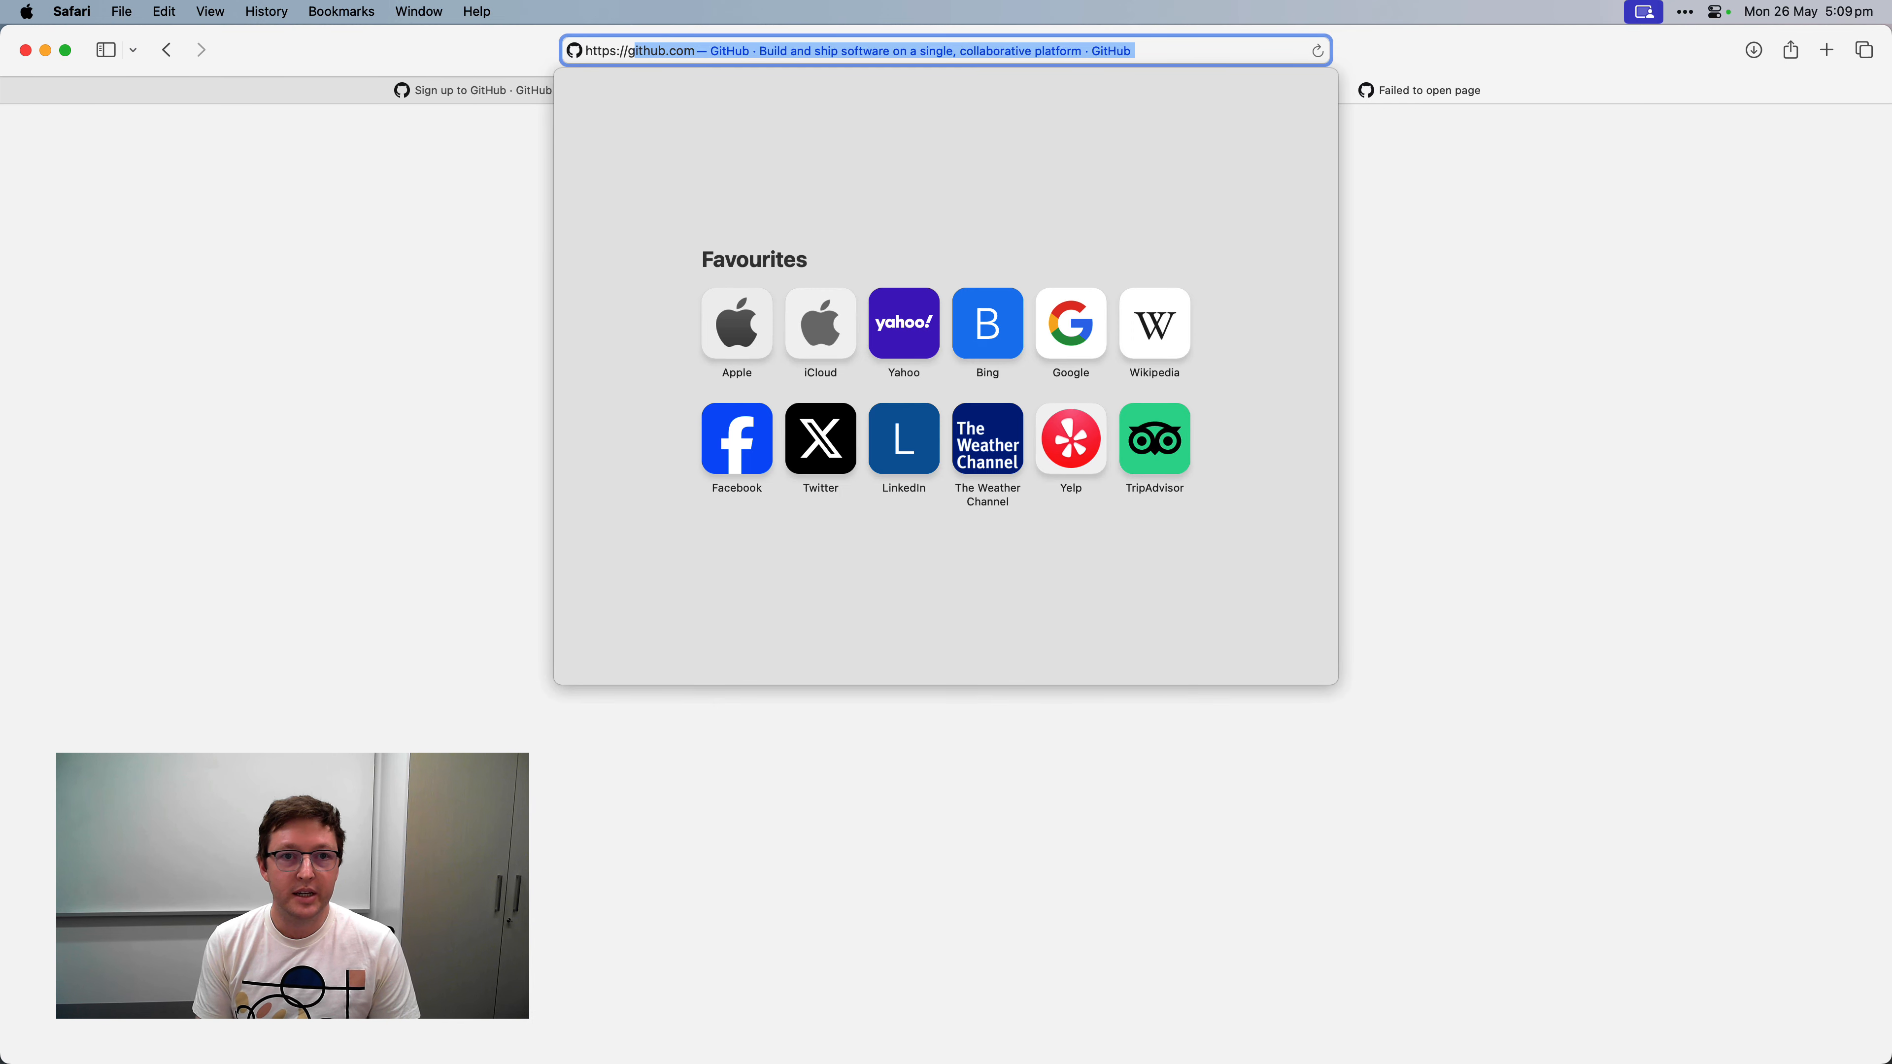
text(github.com/Pat-Laub)
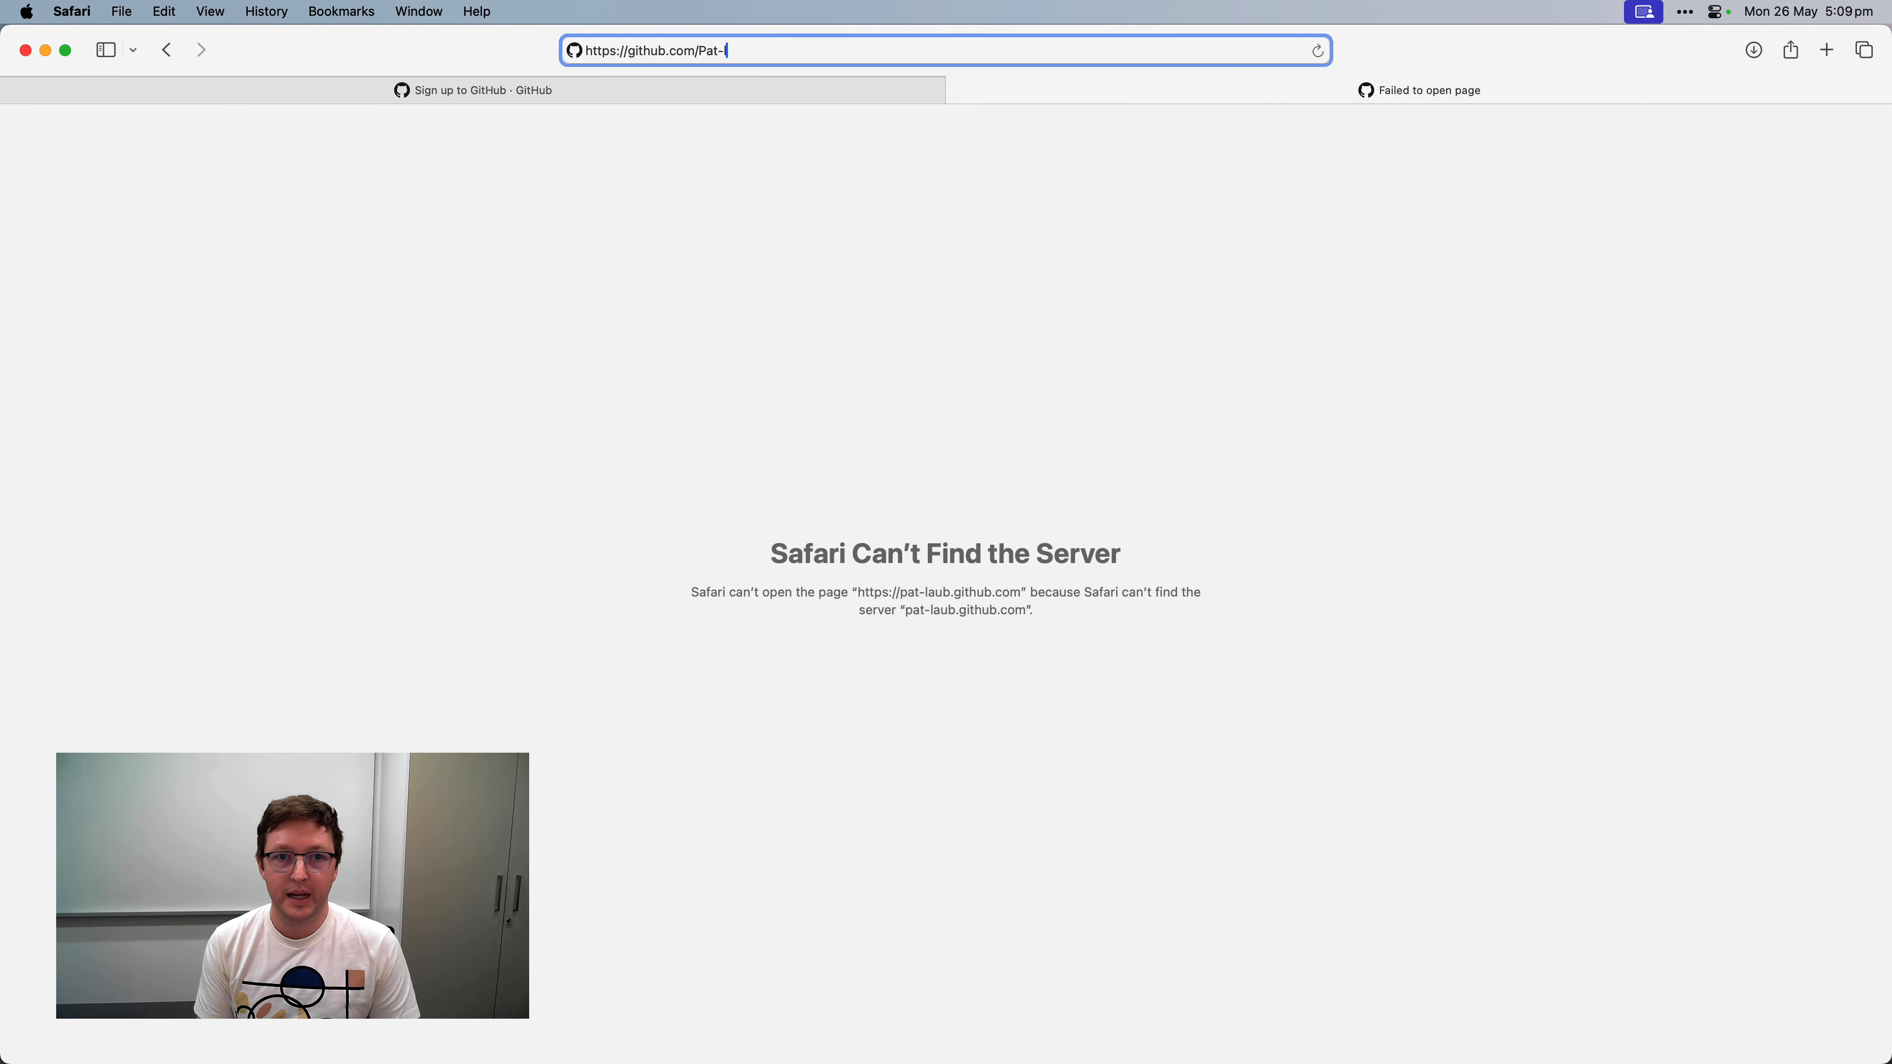
key(BackSpace)
key(BackSpace)
key(BackSpace)
key(BackSpace)
key(BackSpace)
text(-Laub)
key(Return)
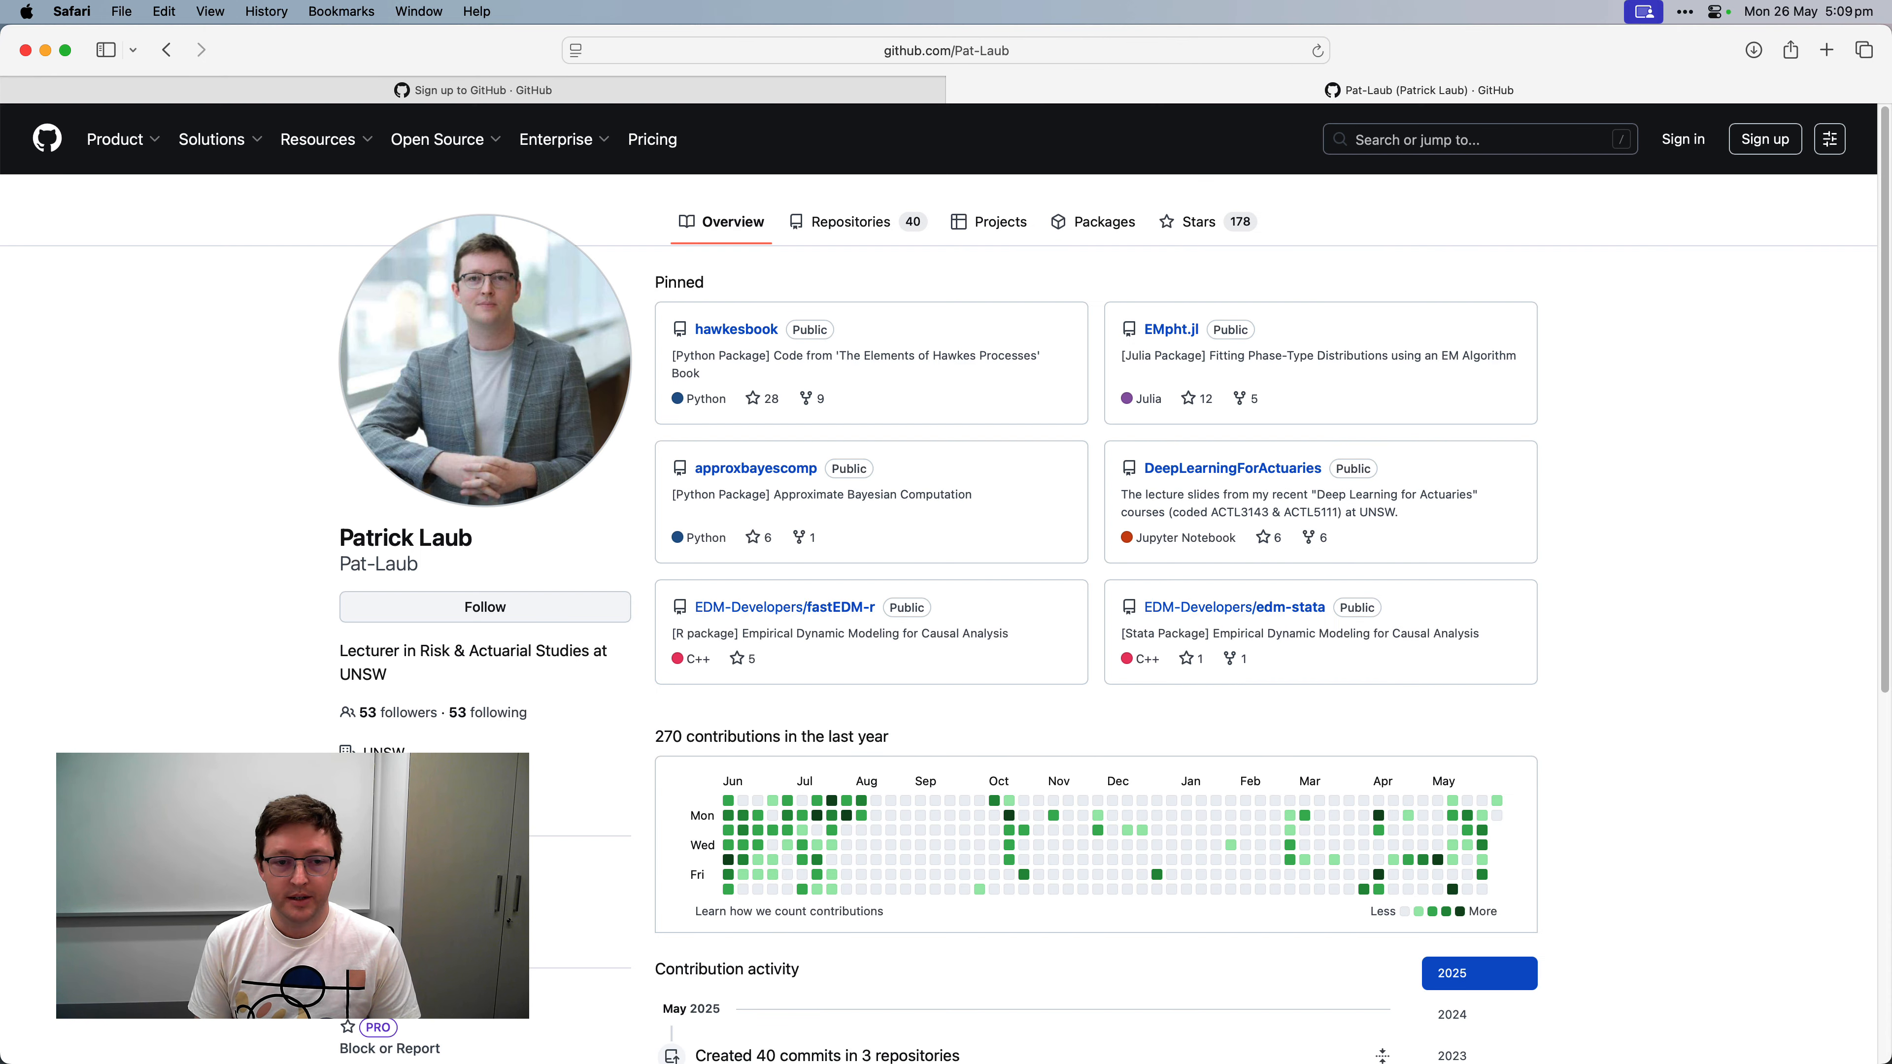
Compare the display name with the username on the instructor's GitHub profile page
double_click(363, 535)
double_click(353, 566)
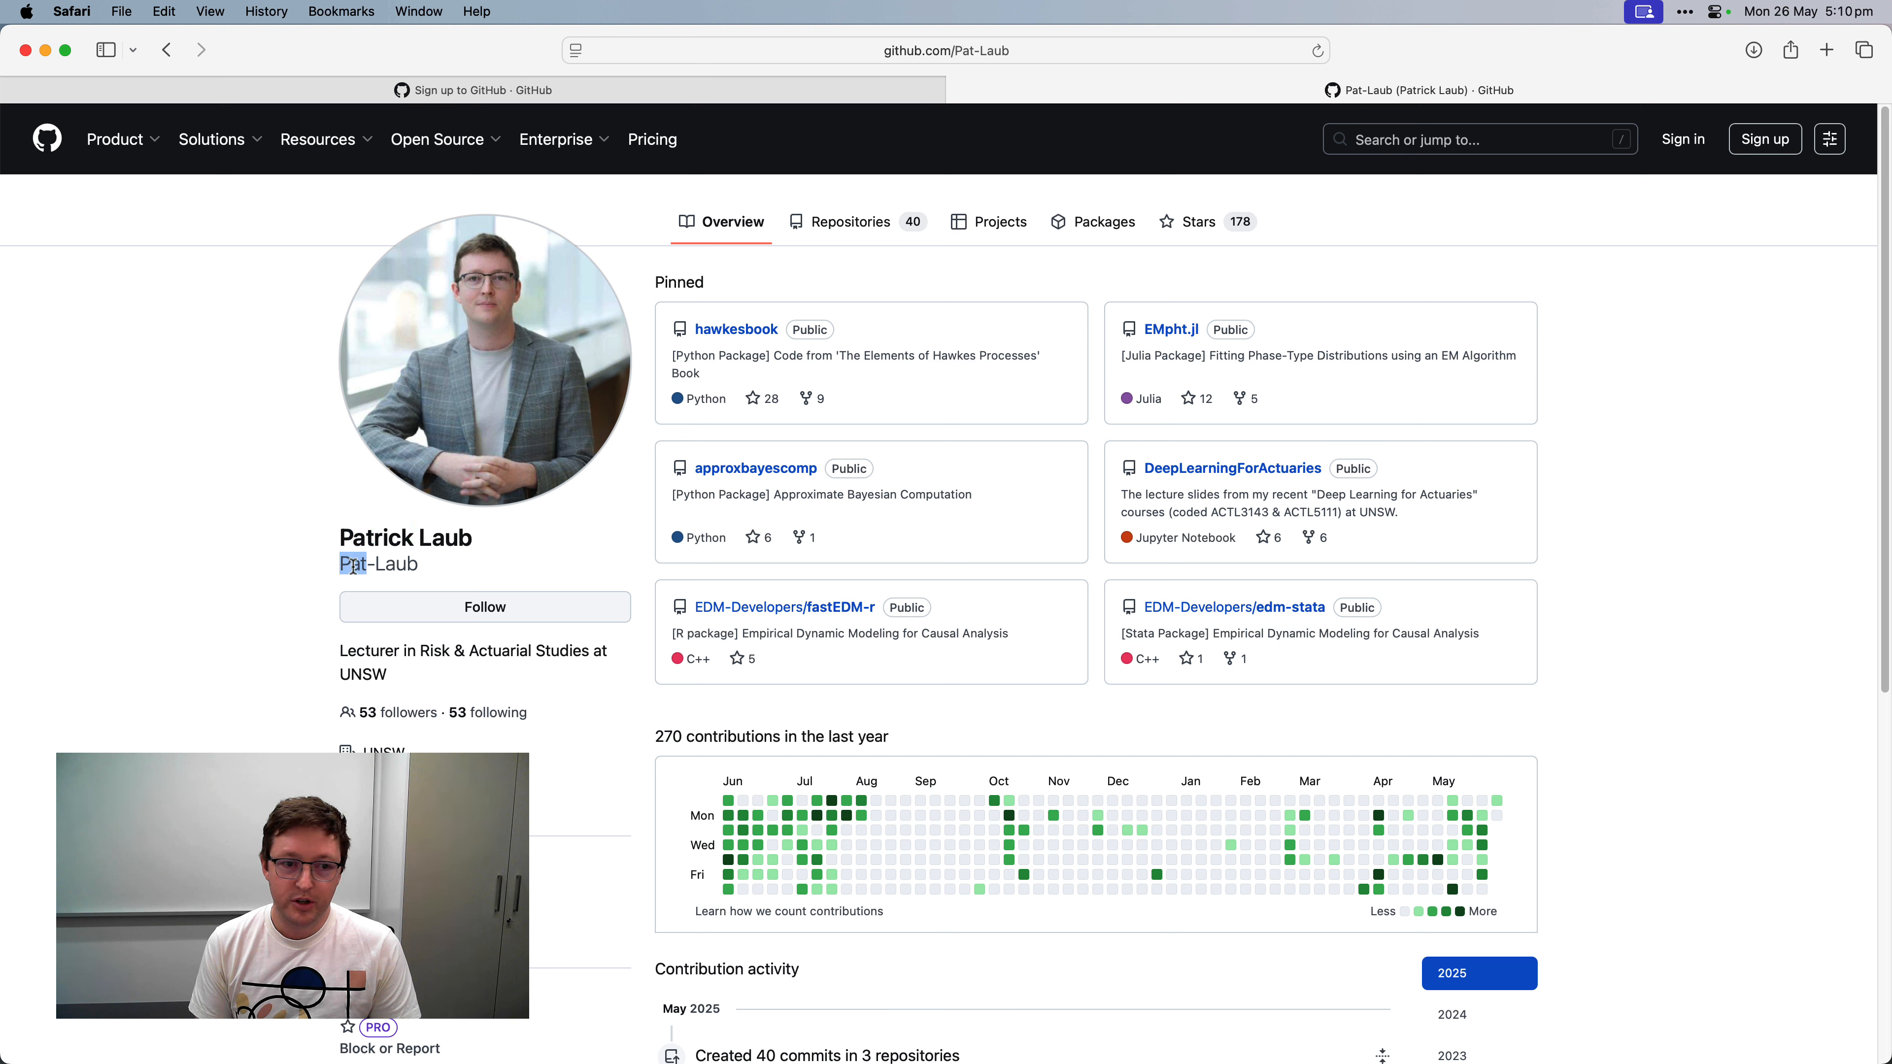
click(177, 549)
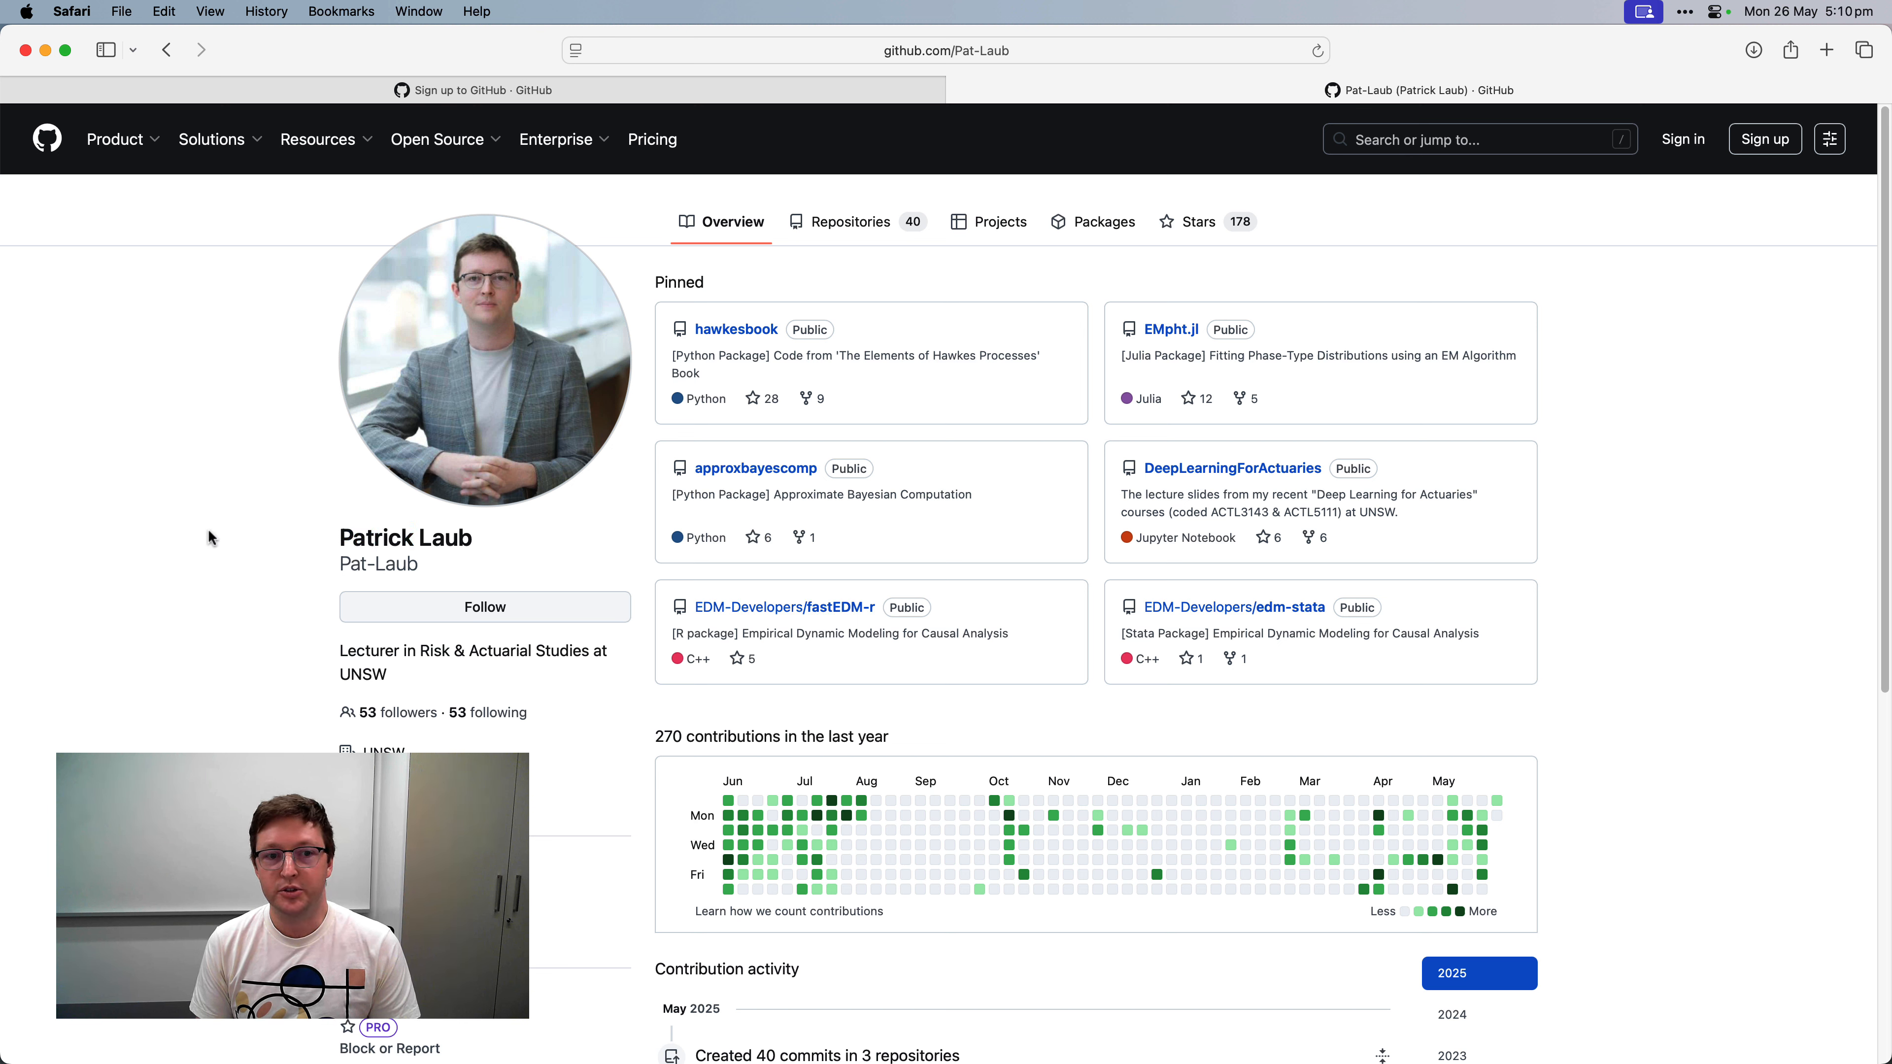
drag(337, 536, 477, 548)
click(482, 551)
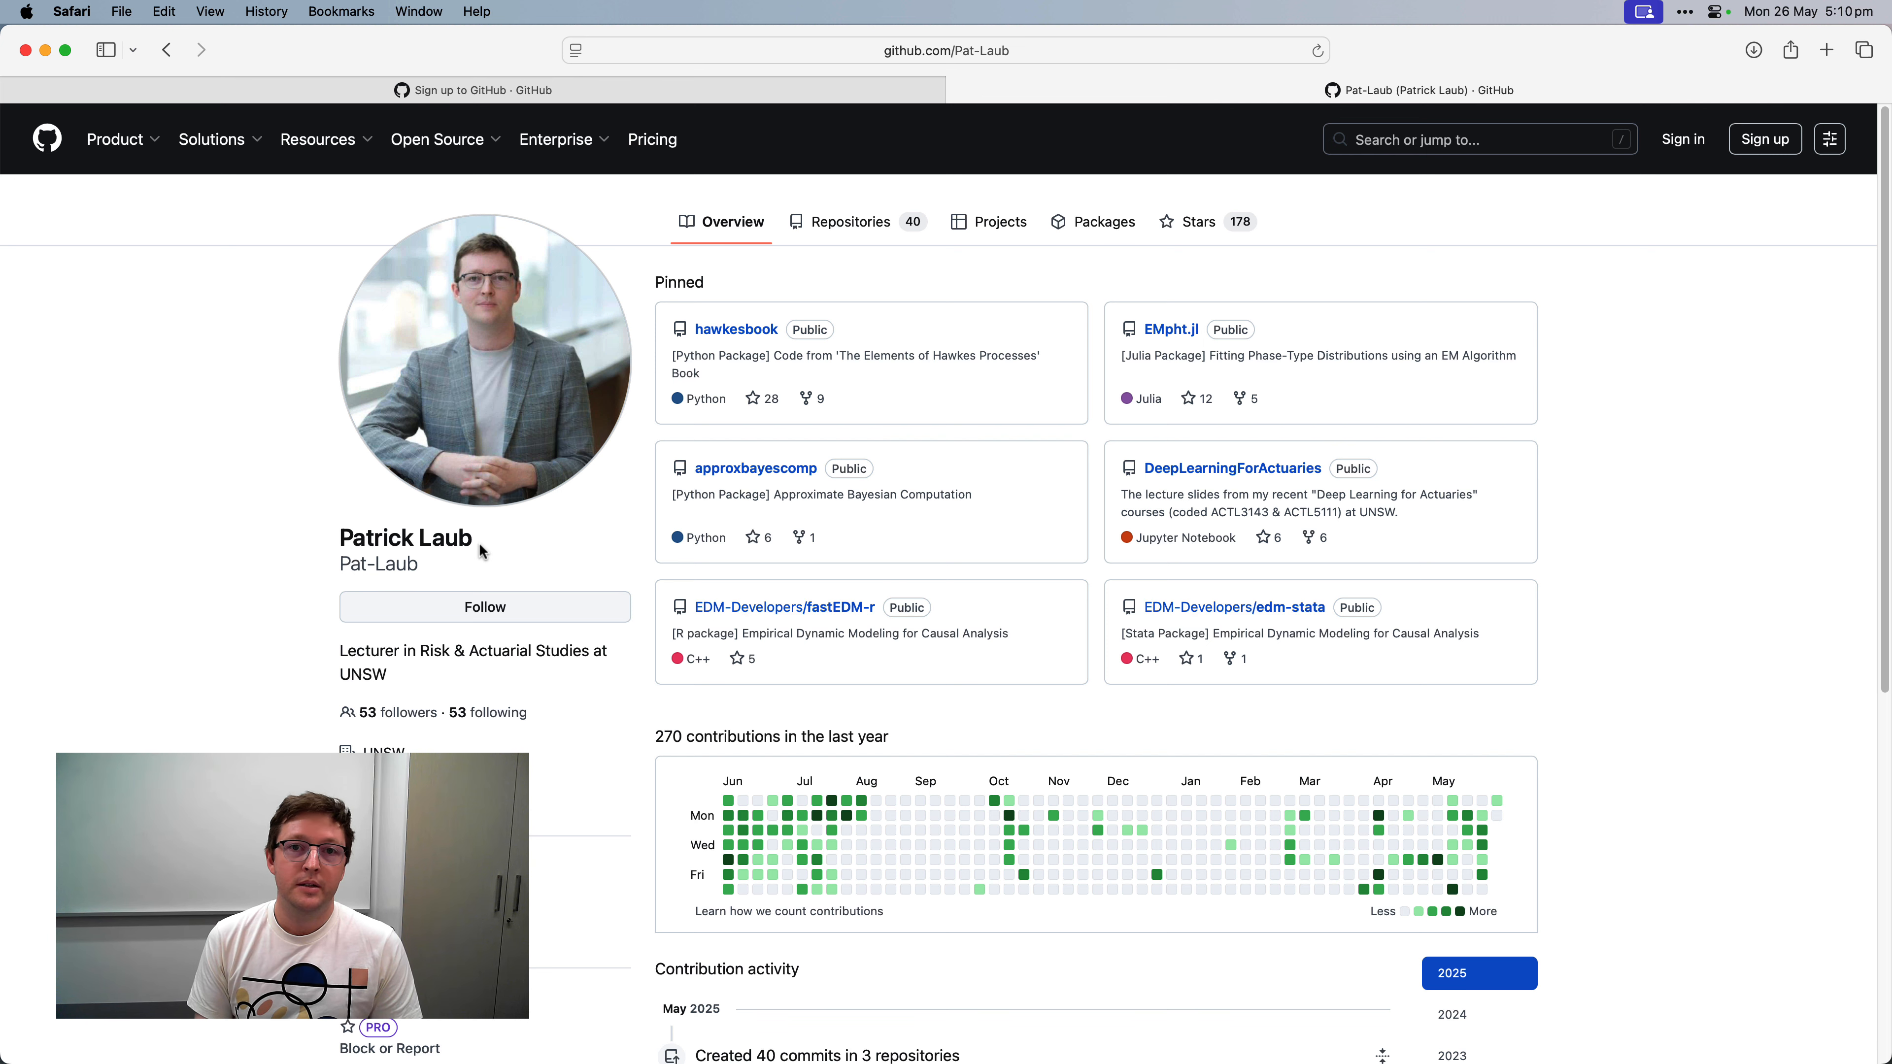
Return to the sign-up form, enter ACTL3143-Student as the username, and submit the form
click(959, 90)
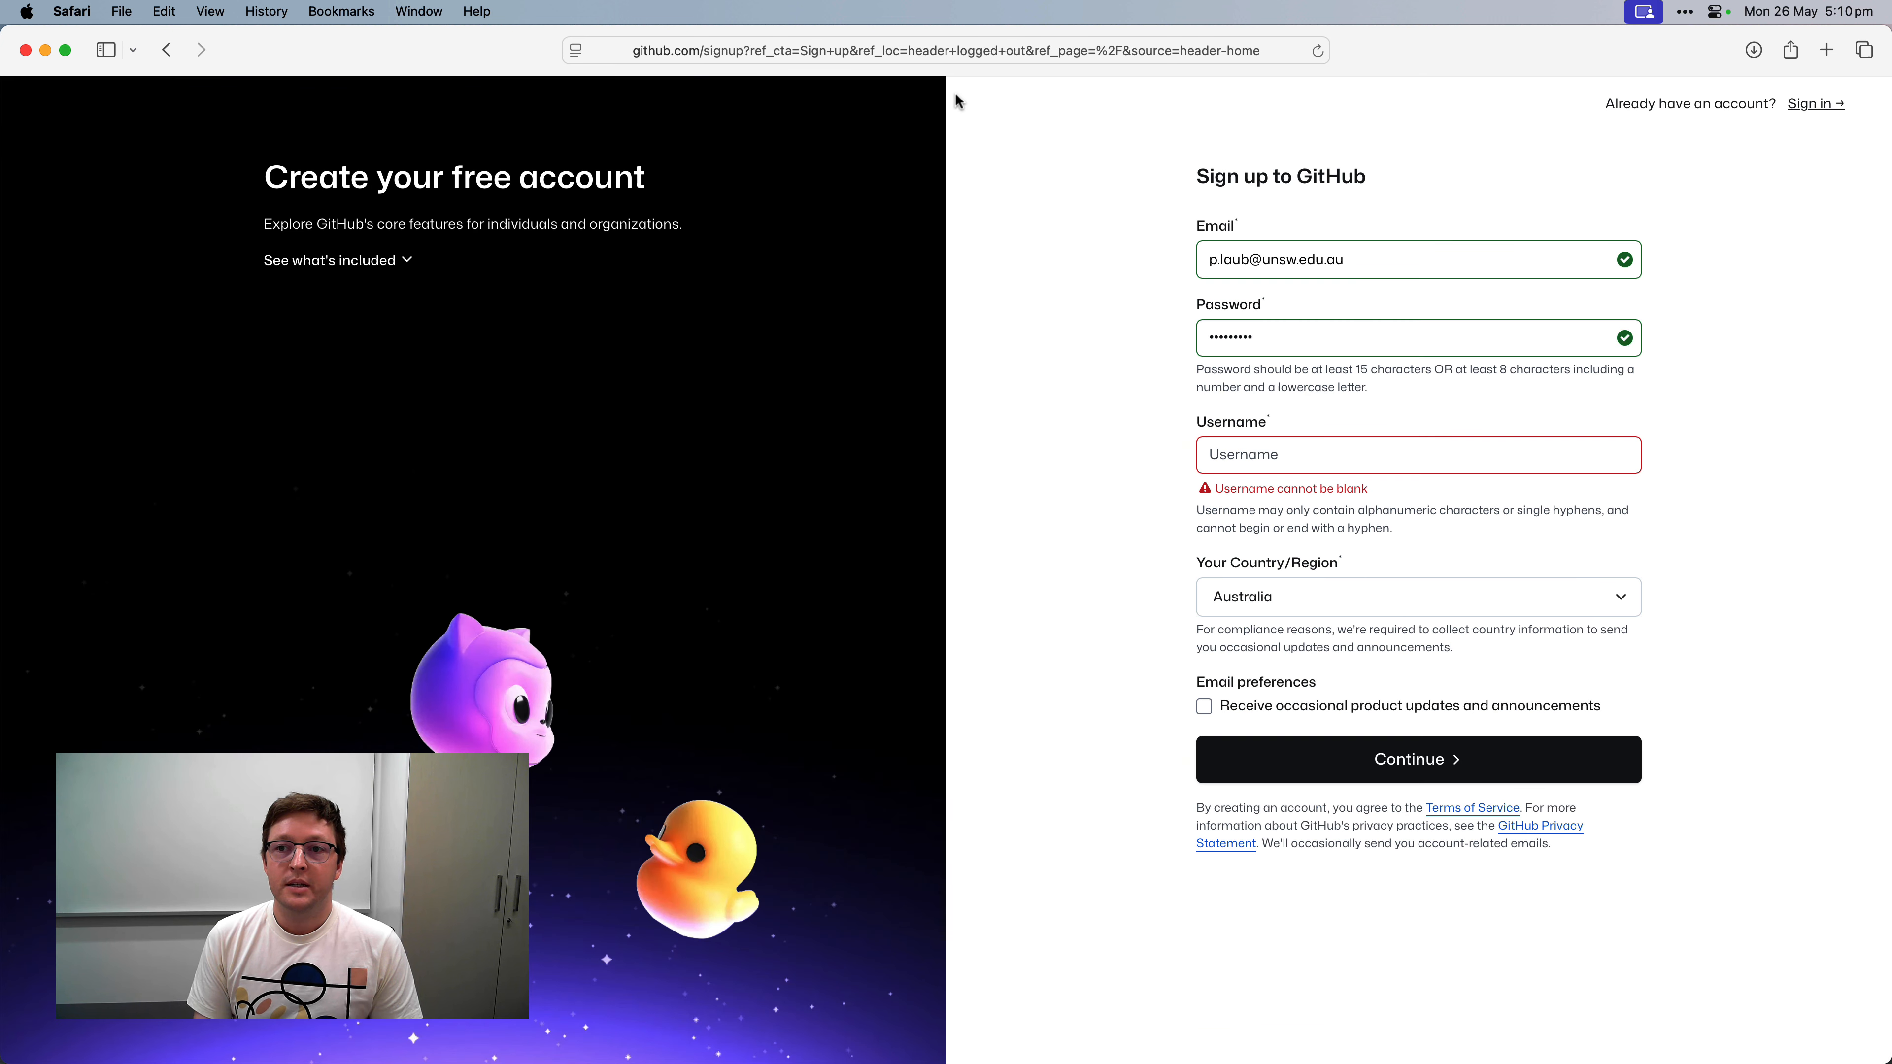
click(1271, 451)
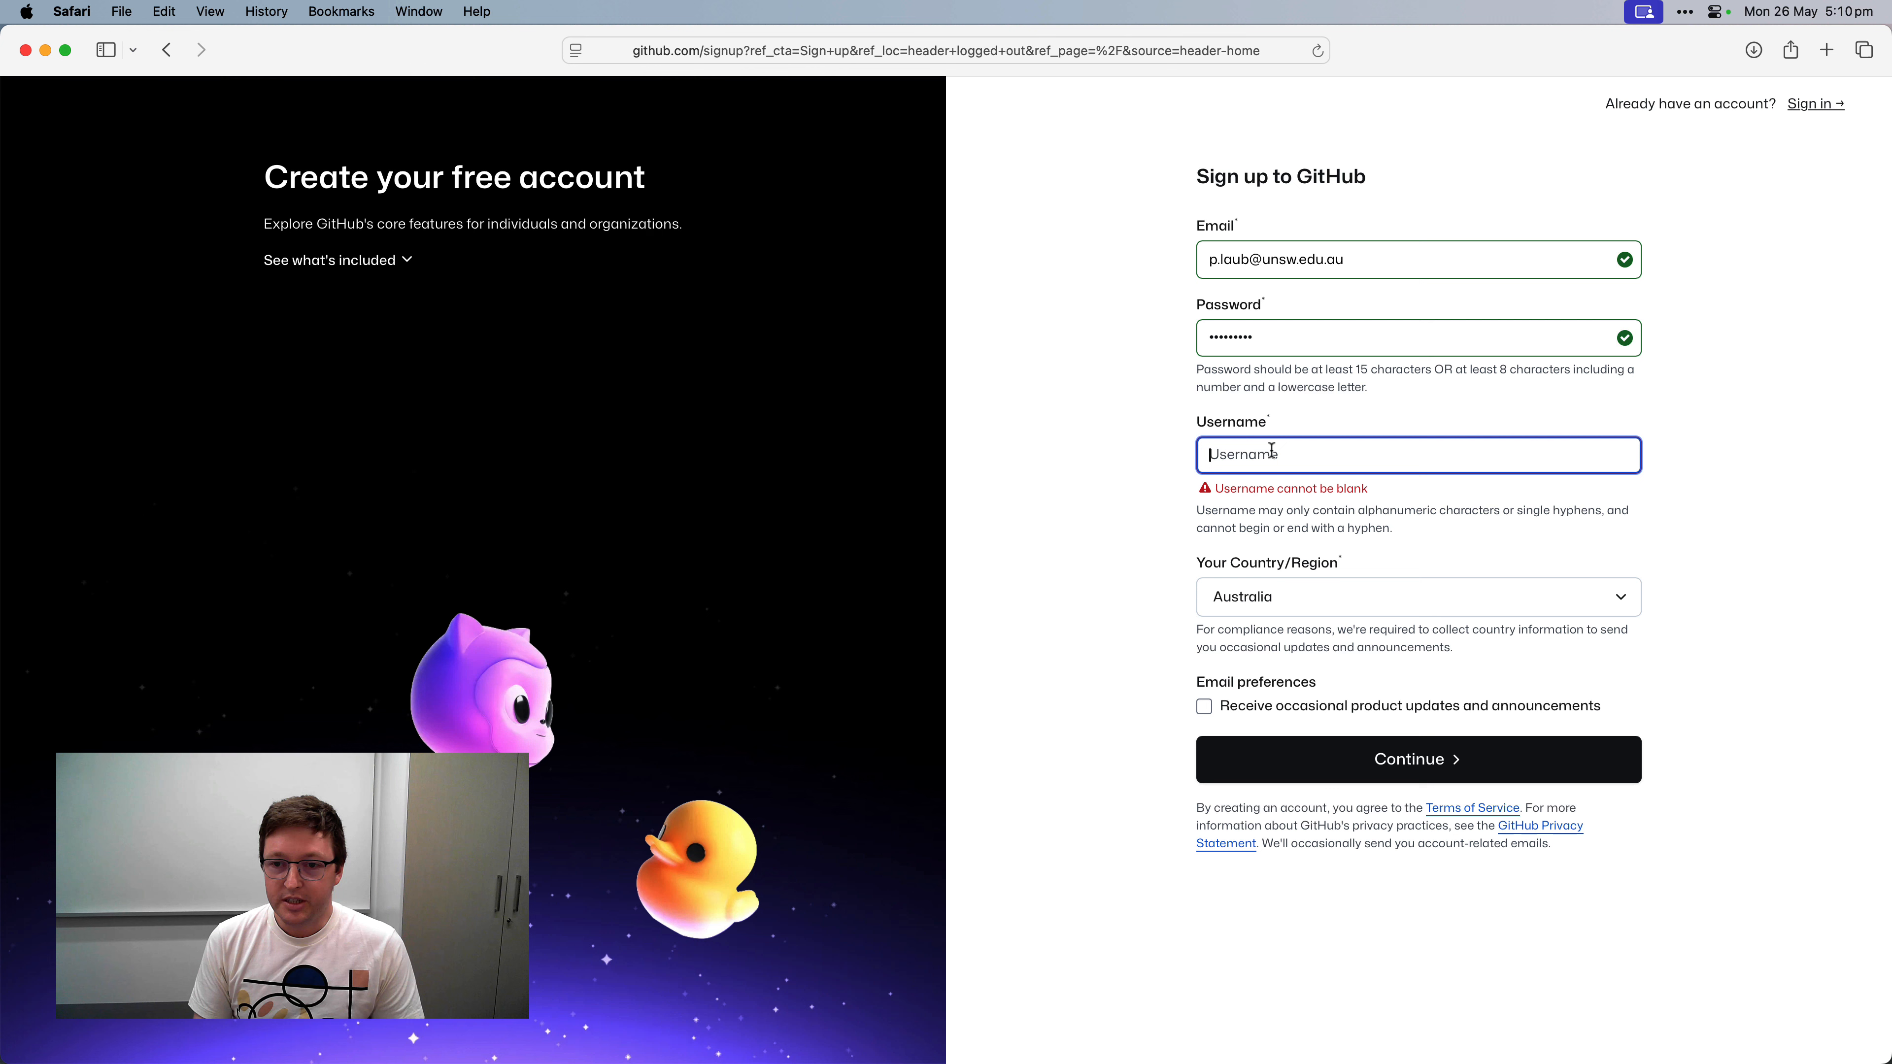
text(ACTL3)
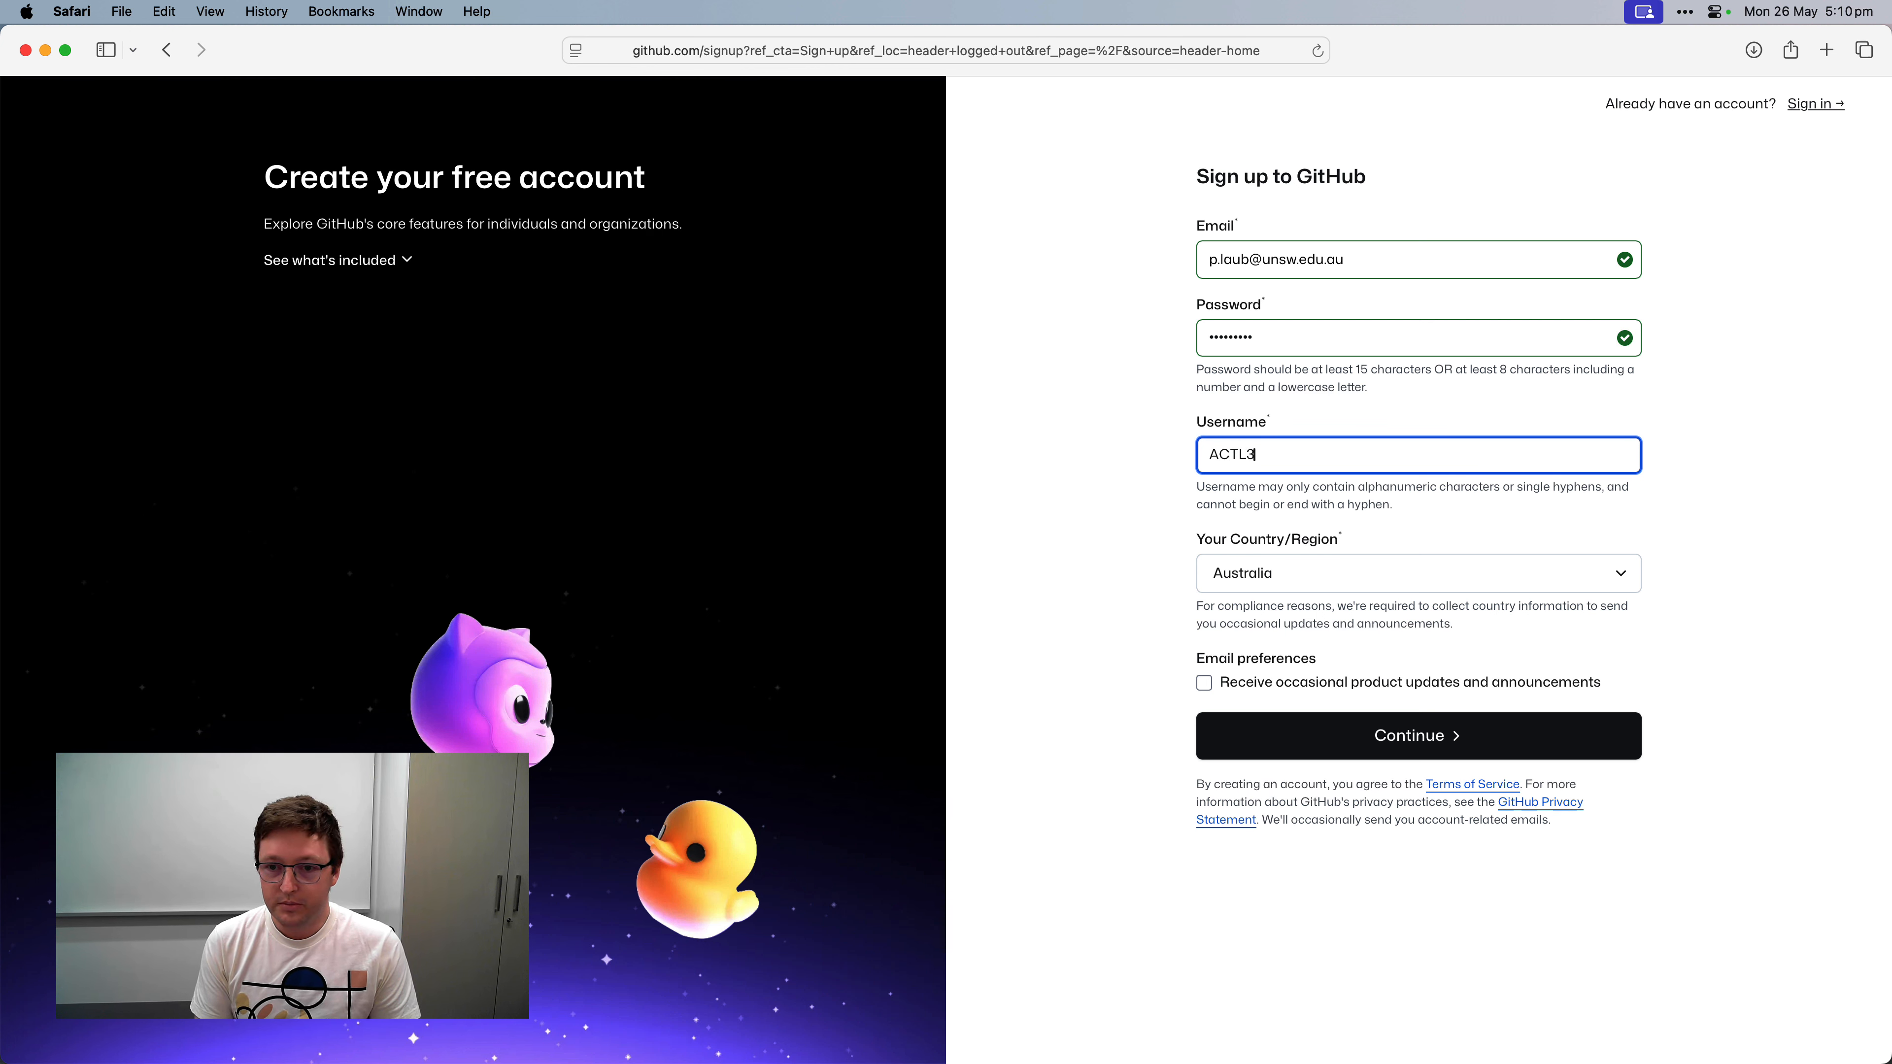
text(143-)
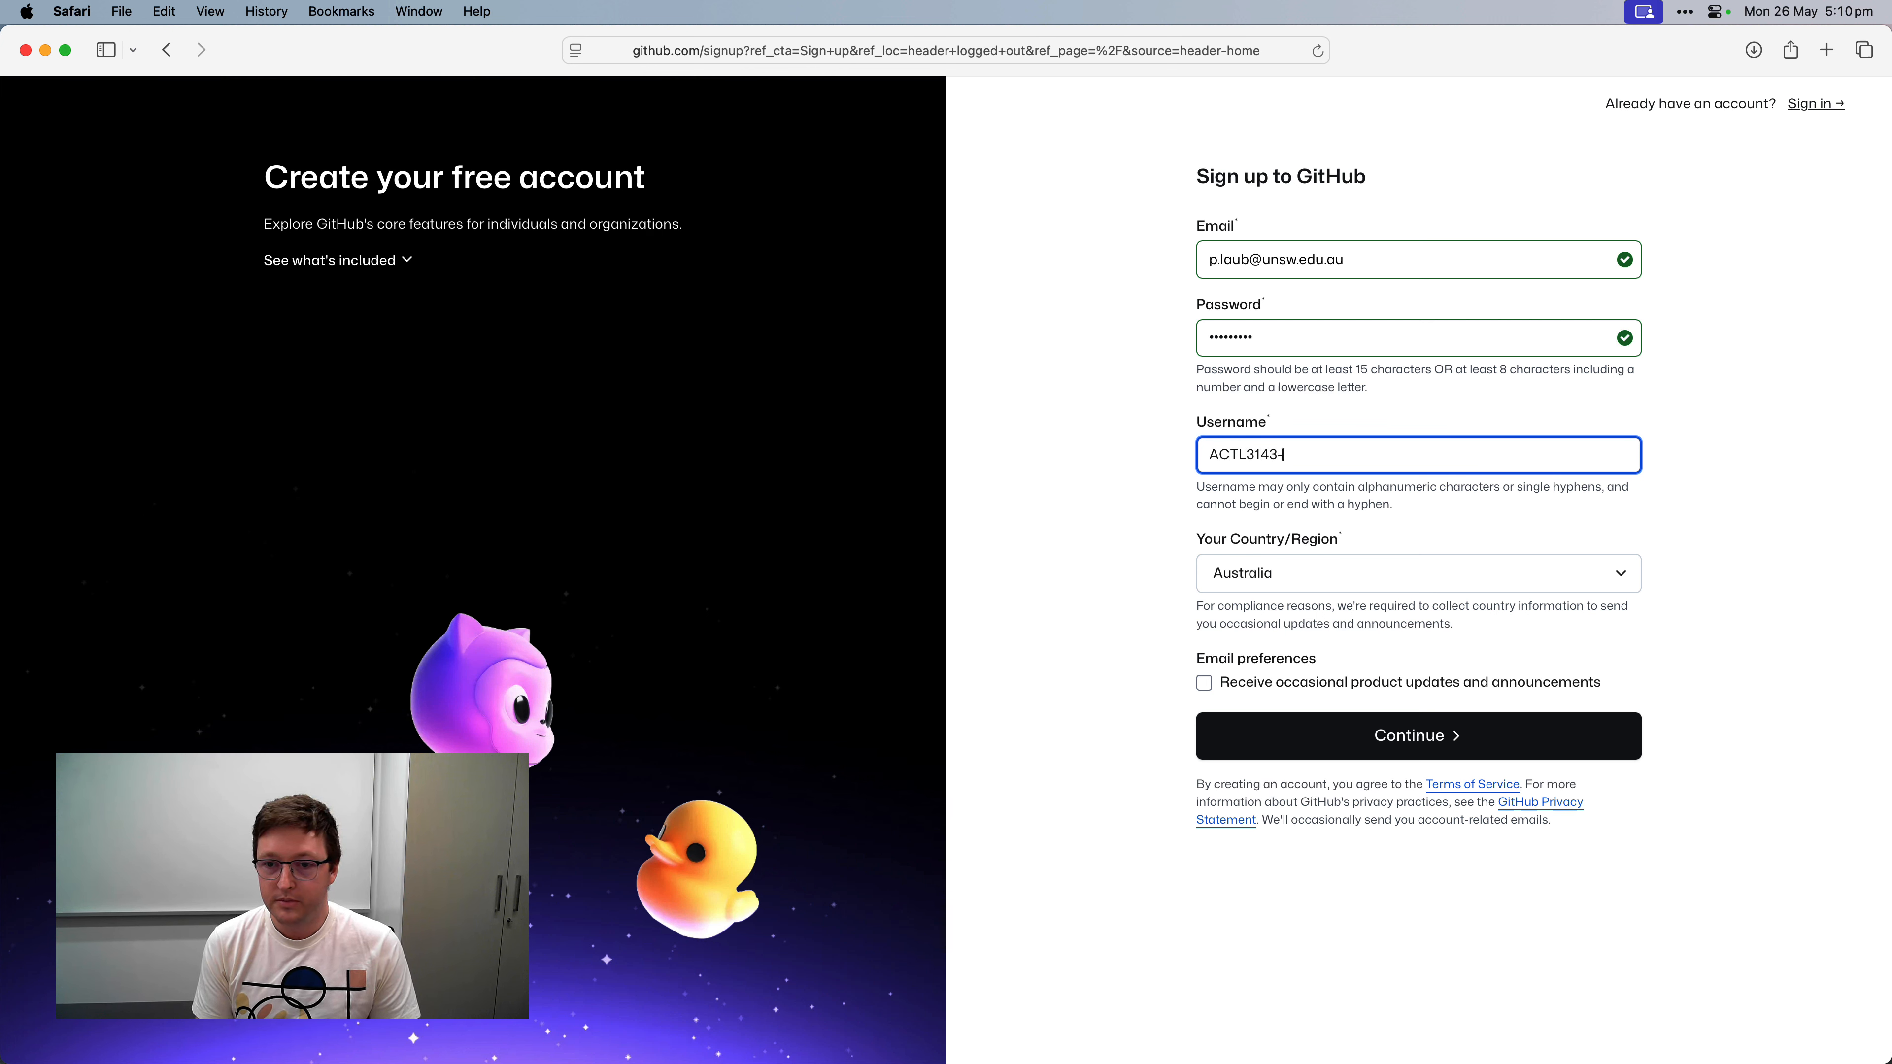
text(Student)
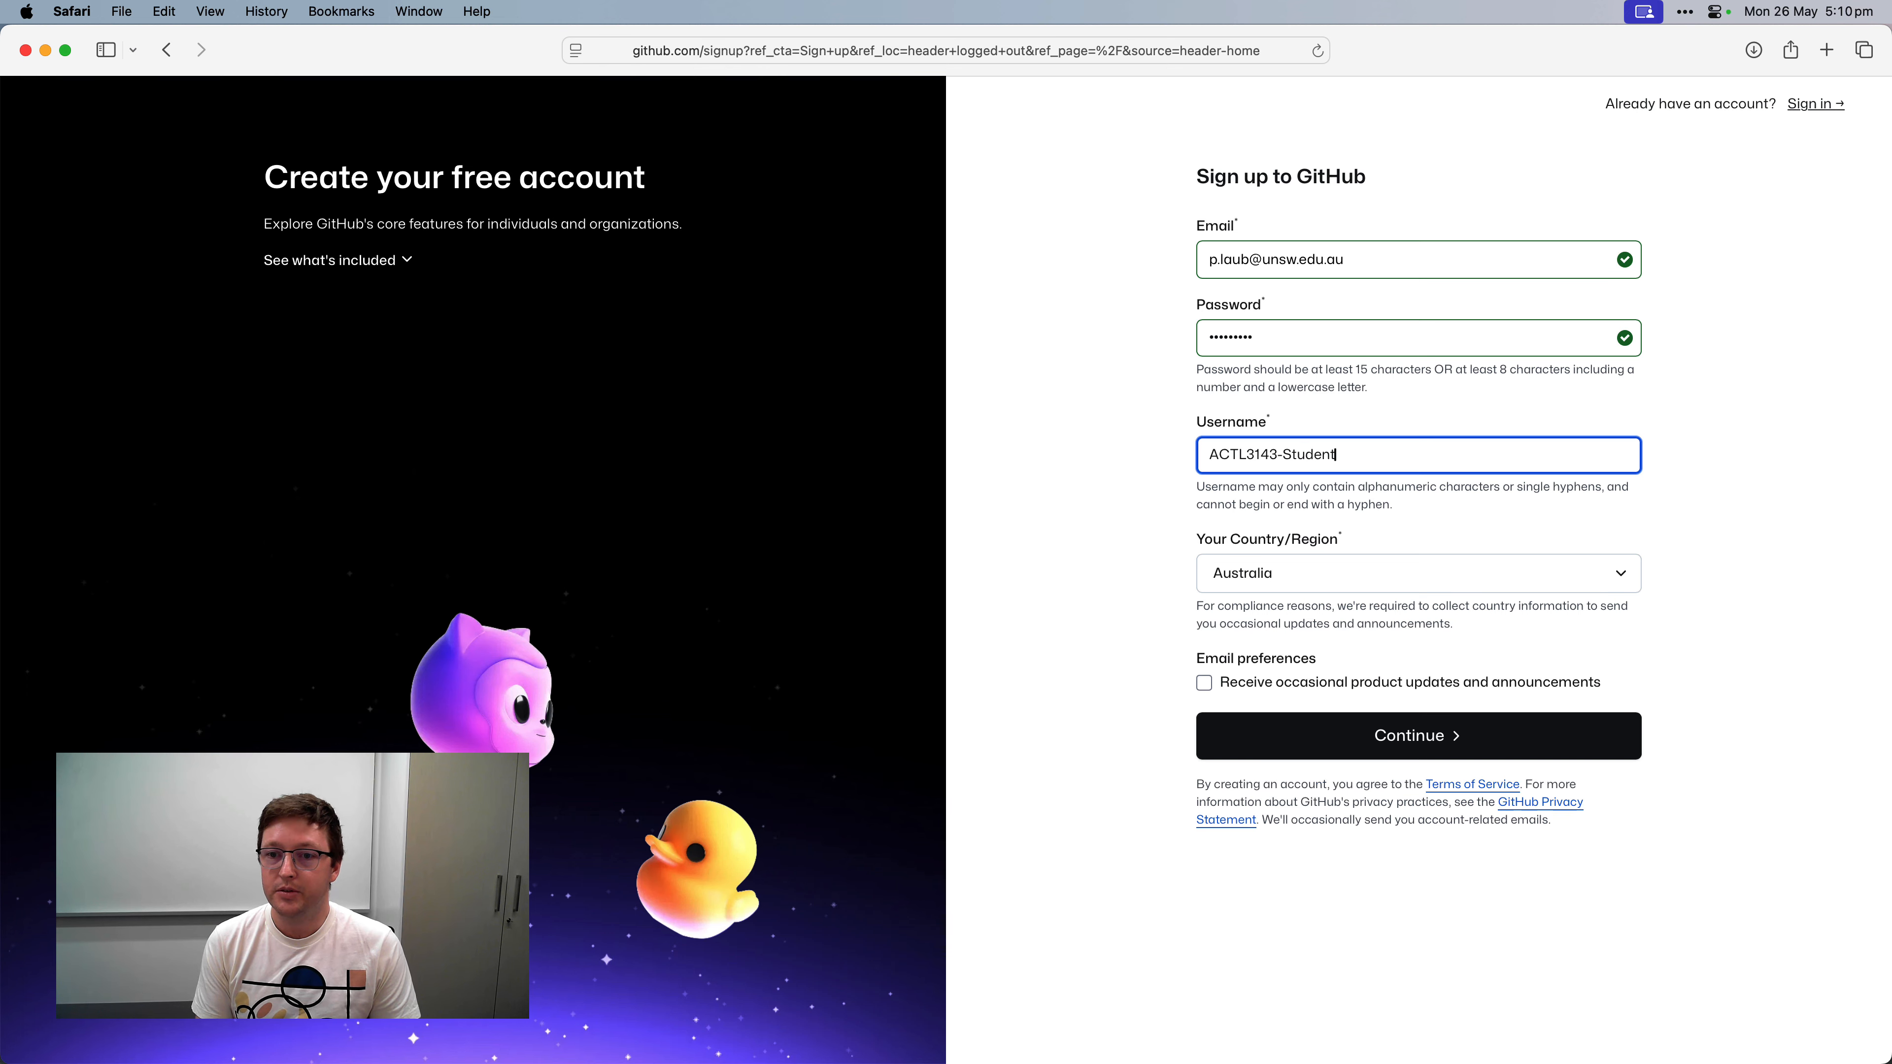
key(super+l)
key(Escape)
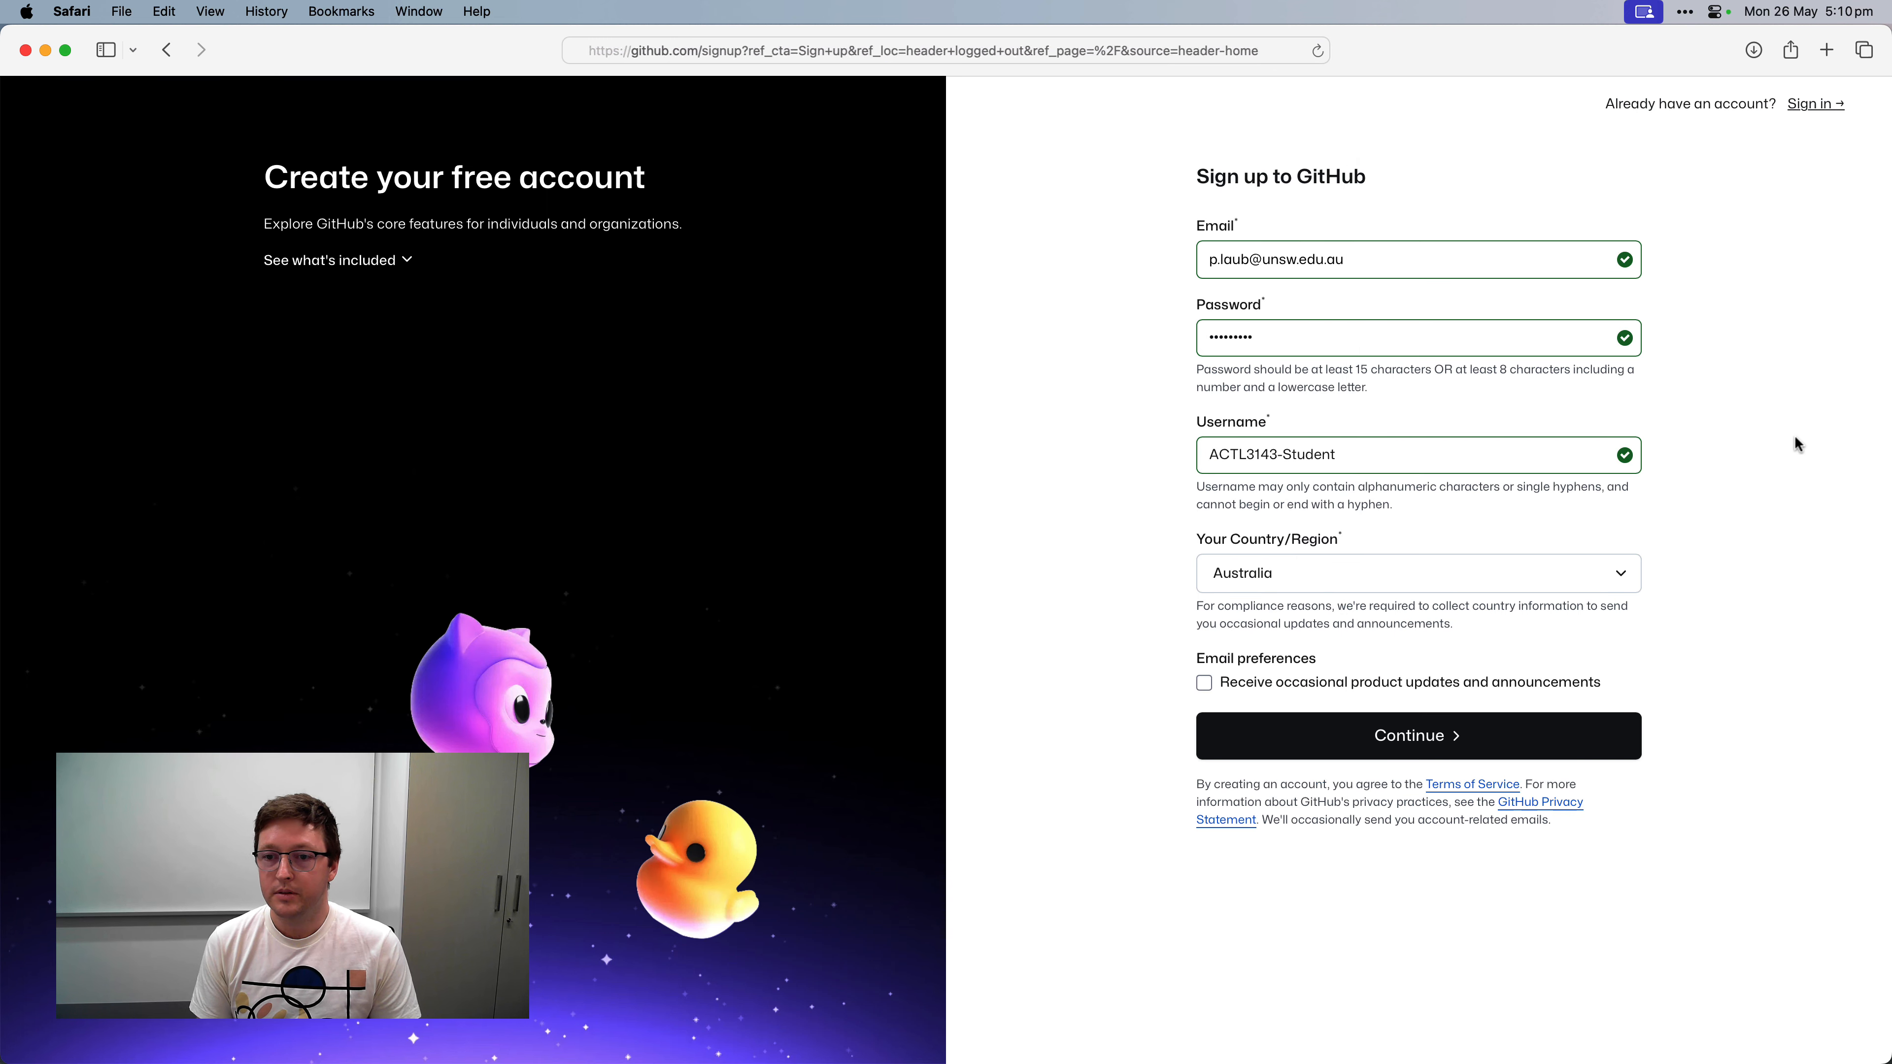
click(1295, 732)
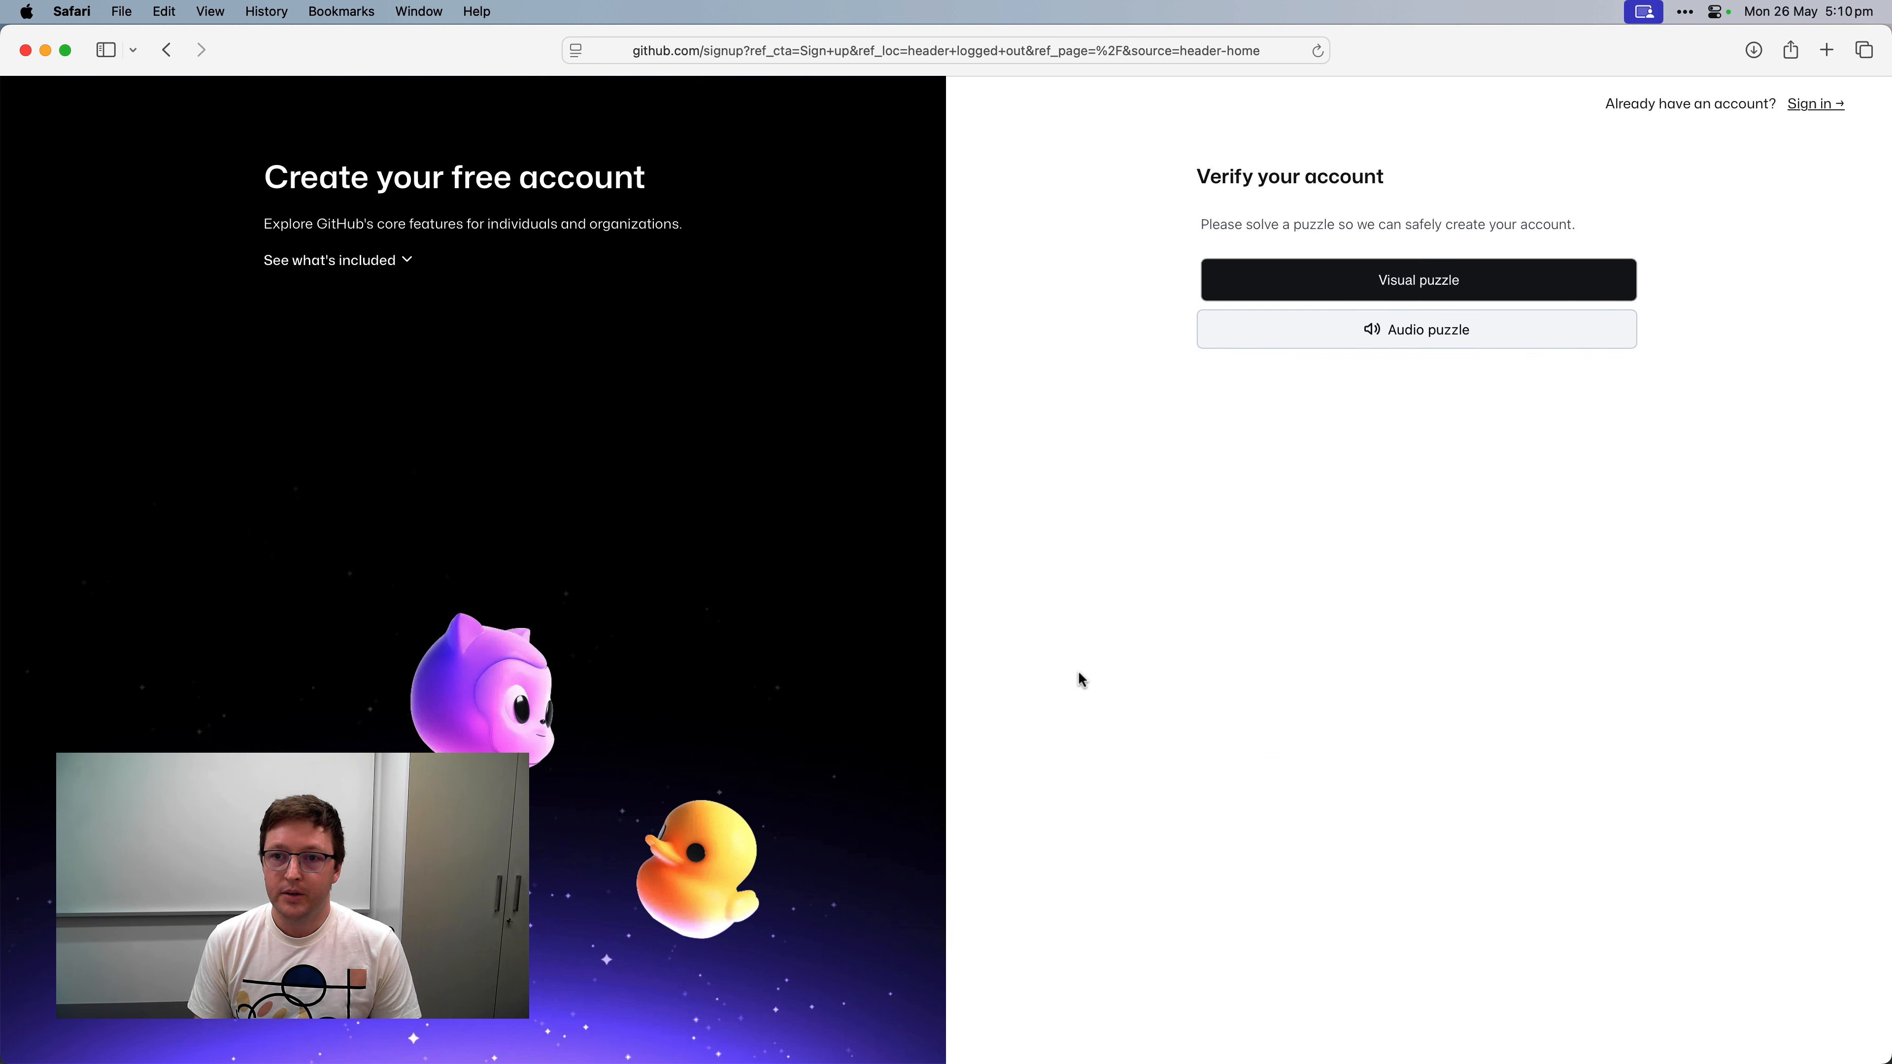
Solve the visual puzzle by submitting the image whose claw holds the matching prize, and decline saving the password for now
click(1428, 282)
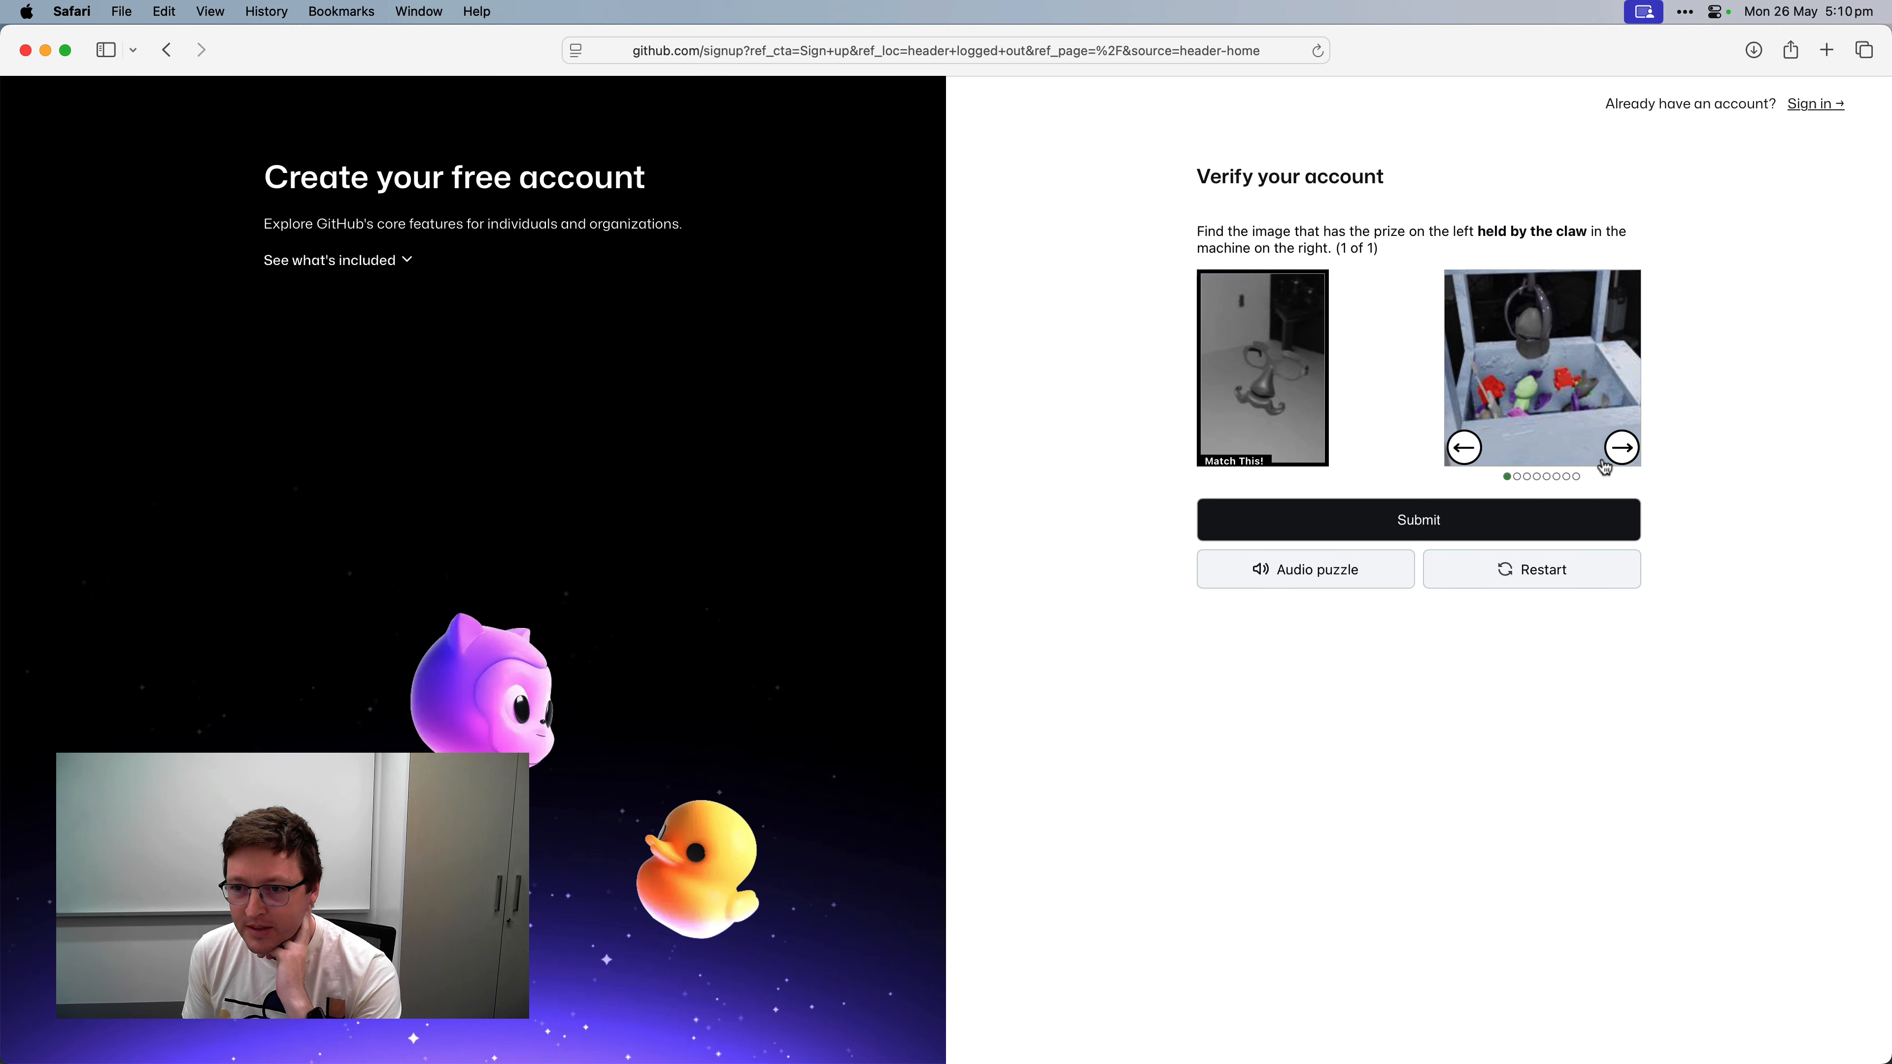
click(1622, 450)
click(1622, 450)
click(1623, 453)
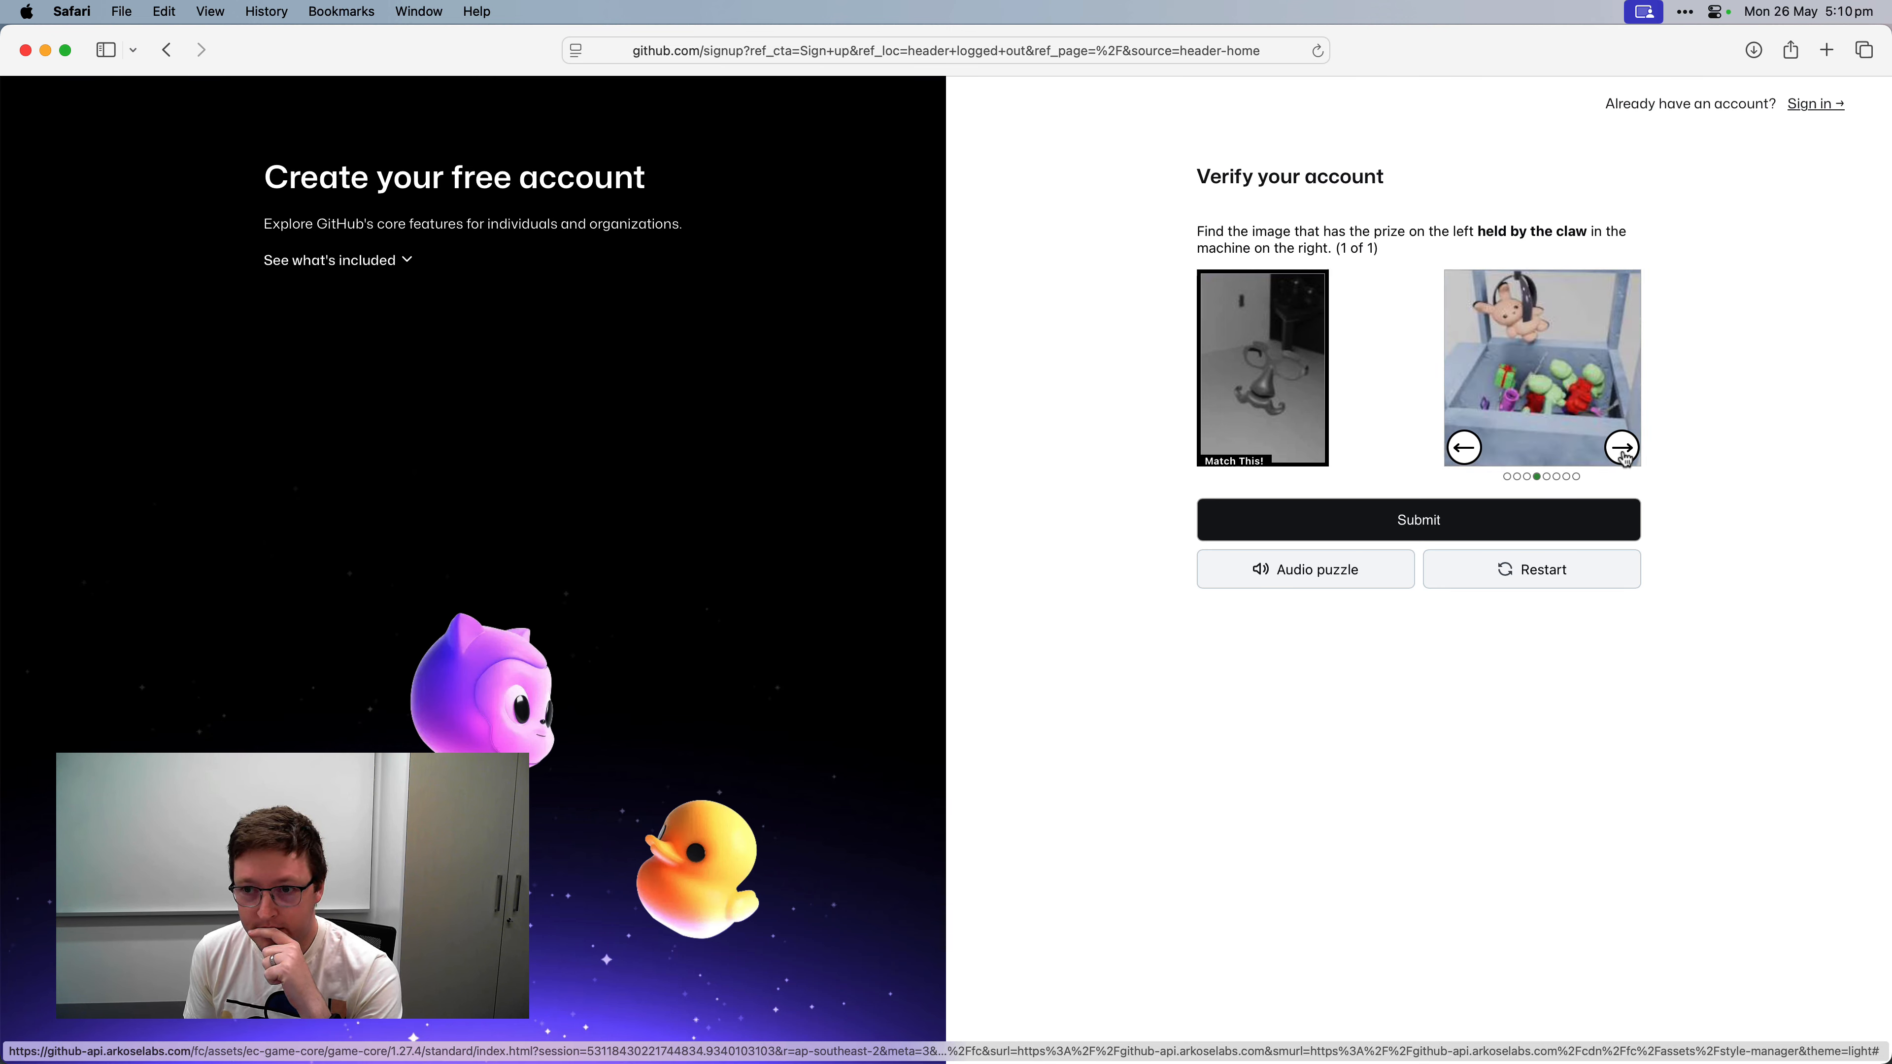
click(1620, 454)
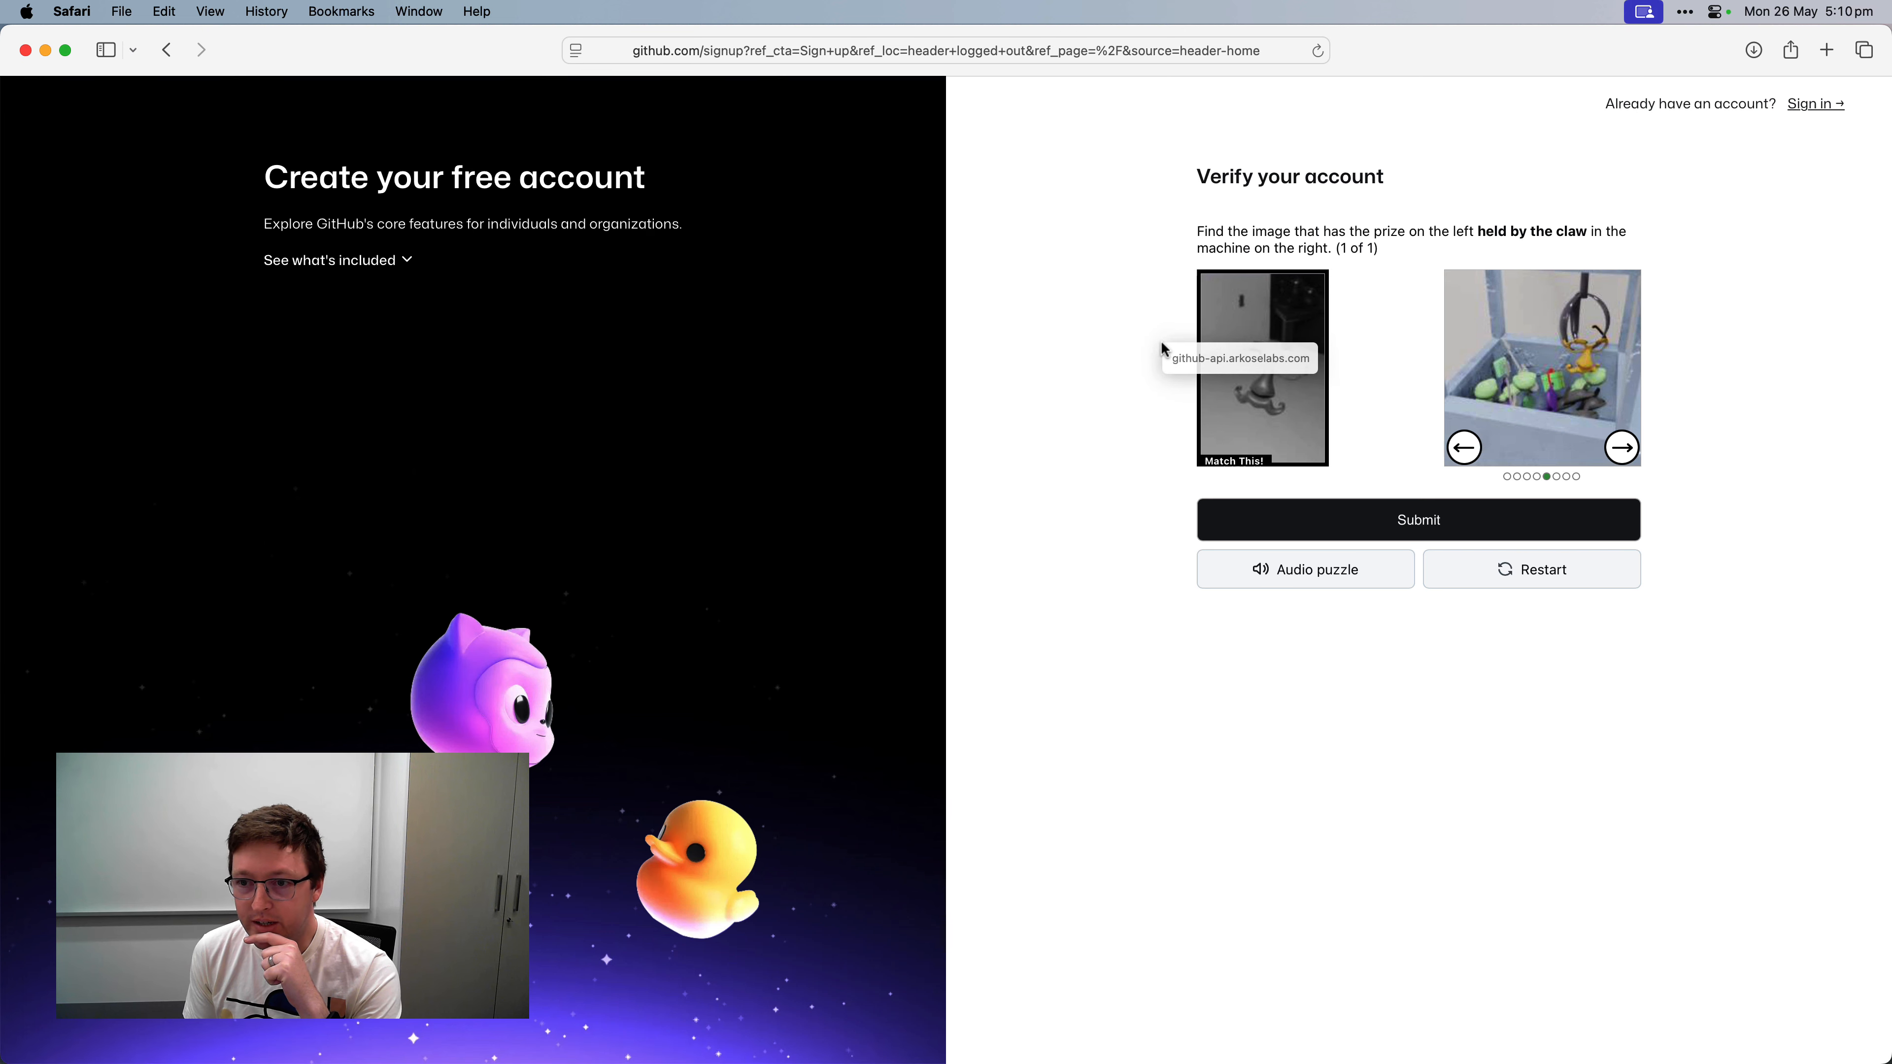
click(1401, 530)
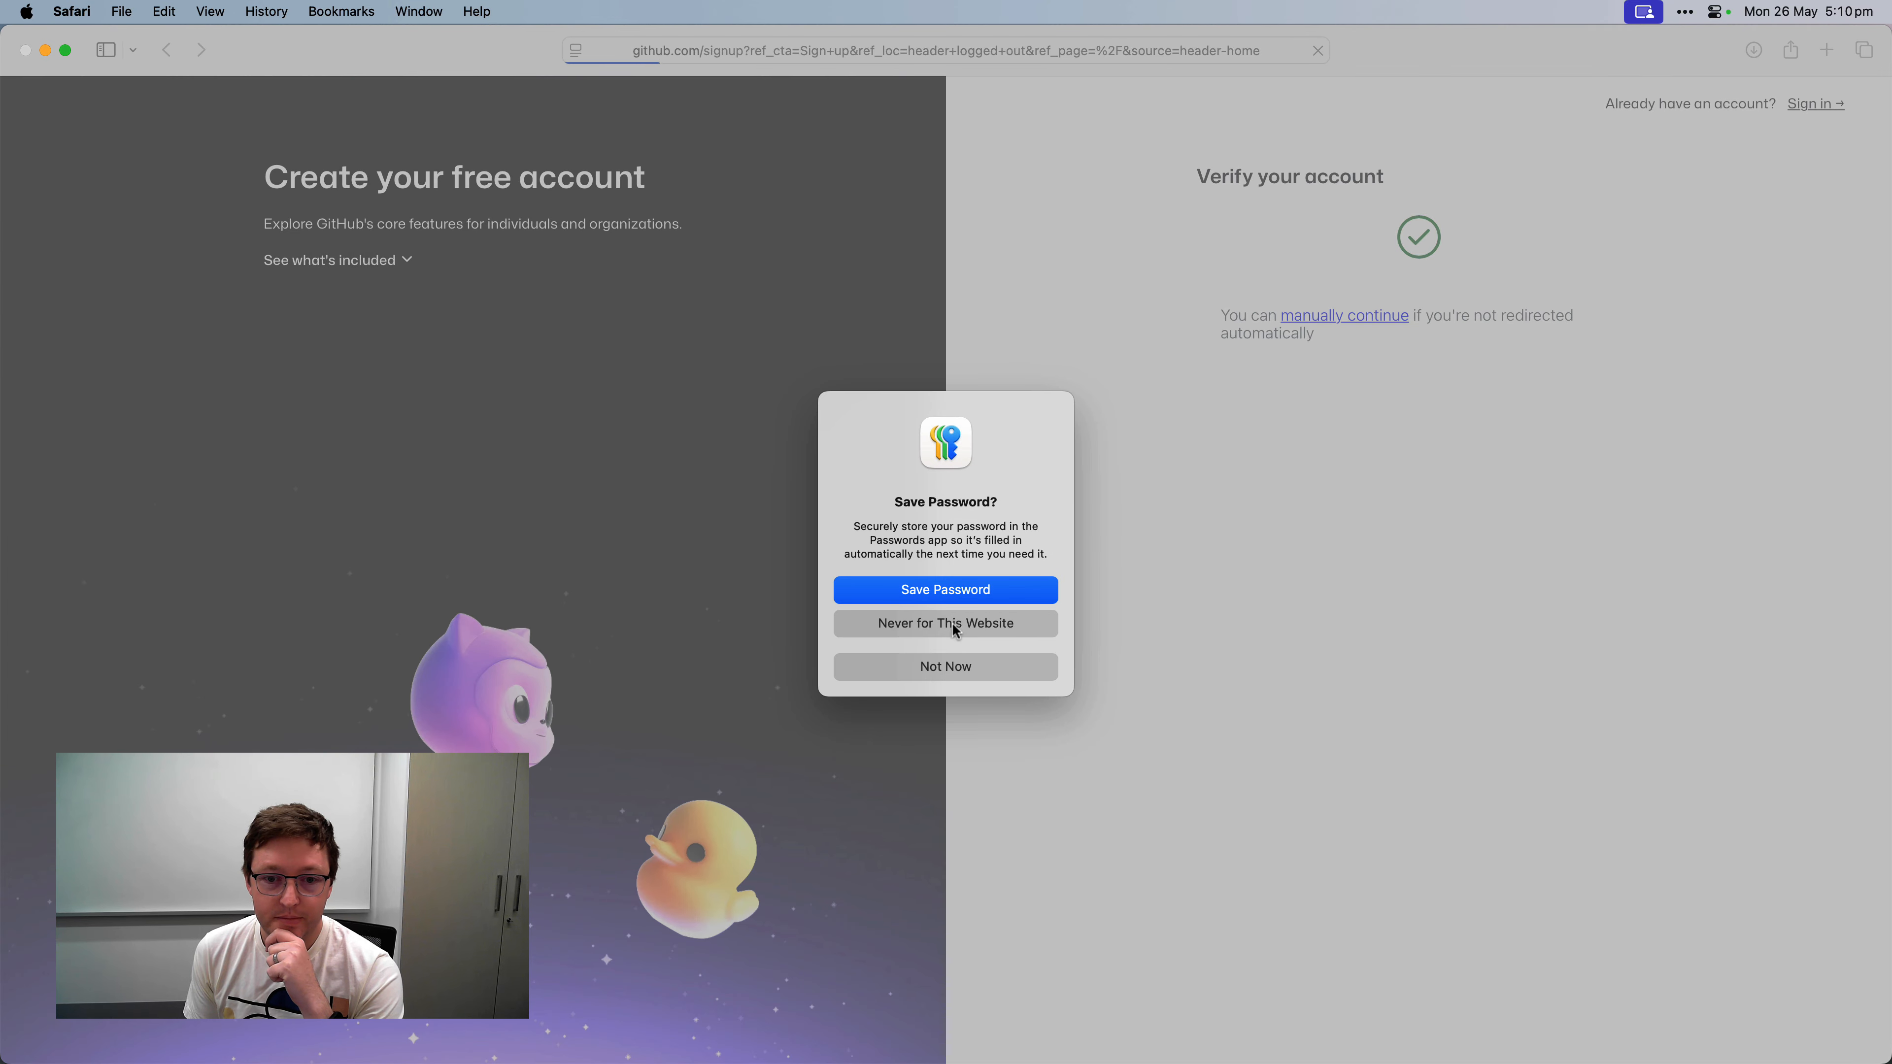
click(937, 668)
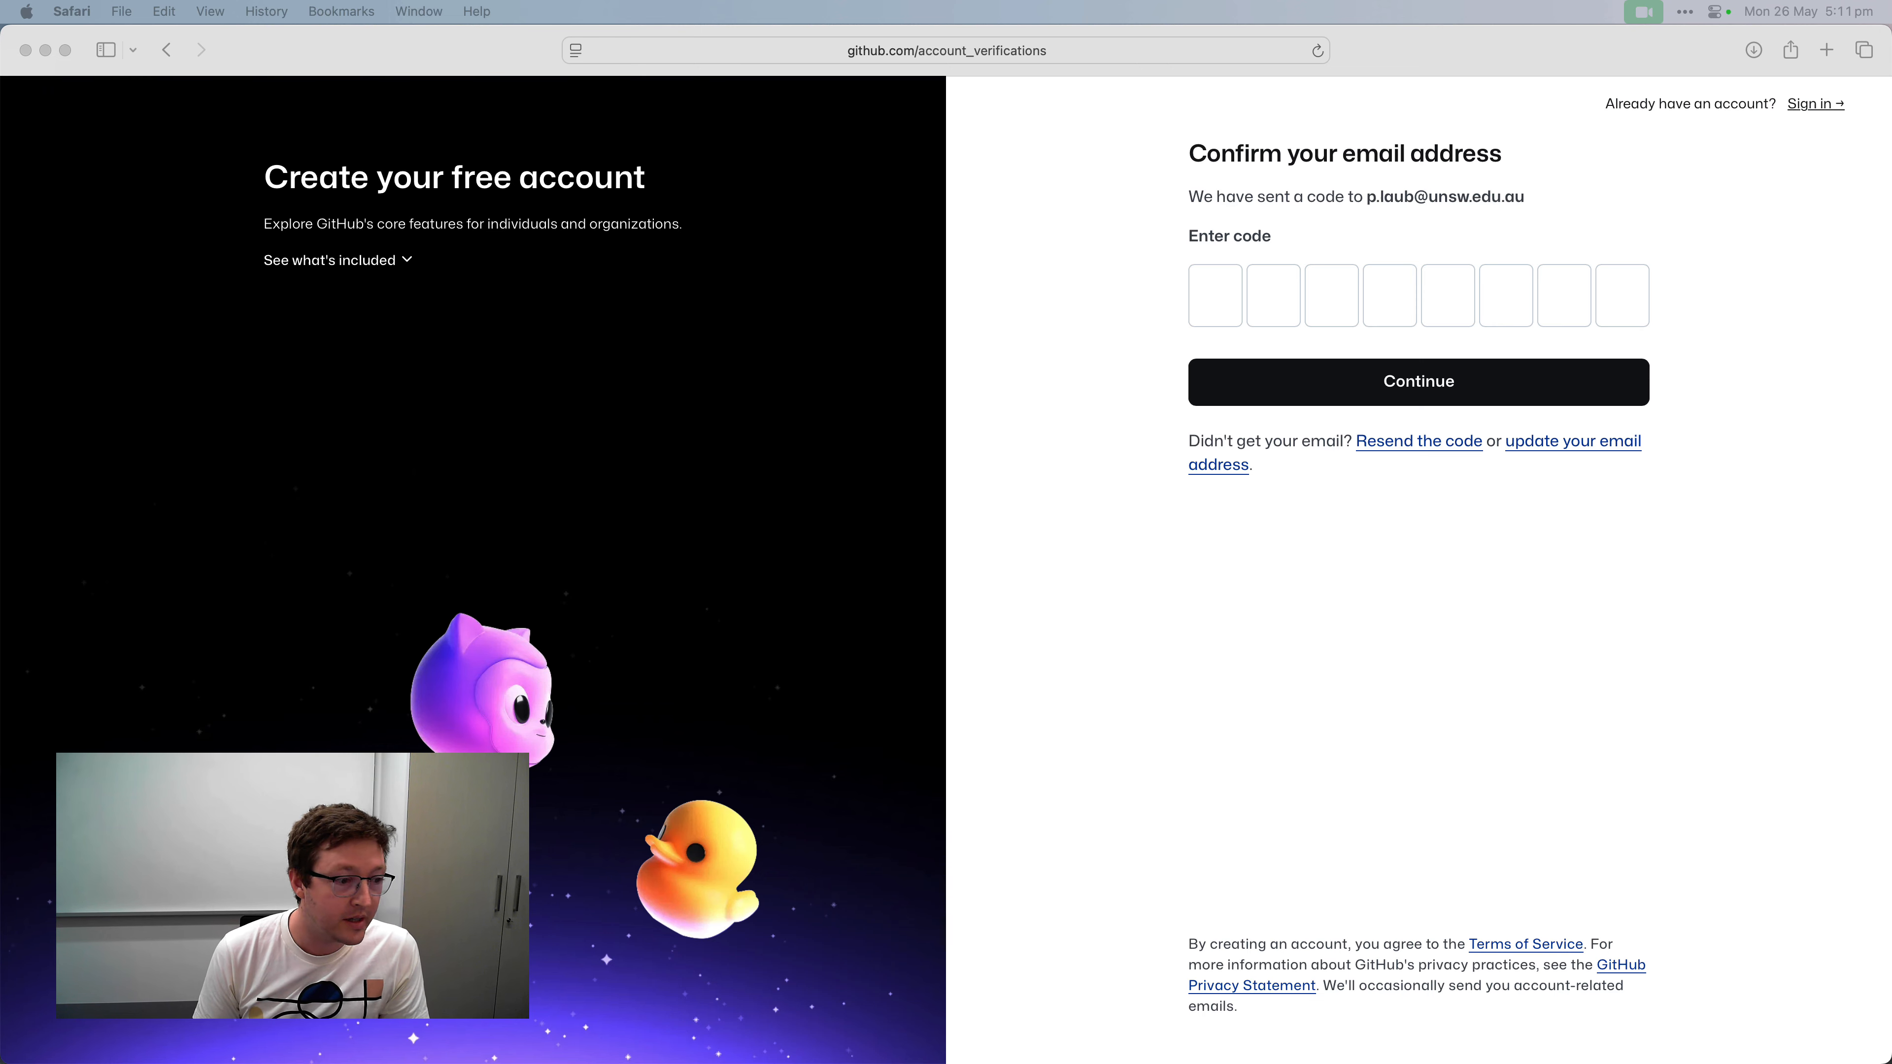
Enter the emailed verification code to confirm the new account's email address
click(1225, 299)
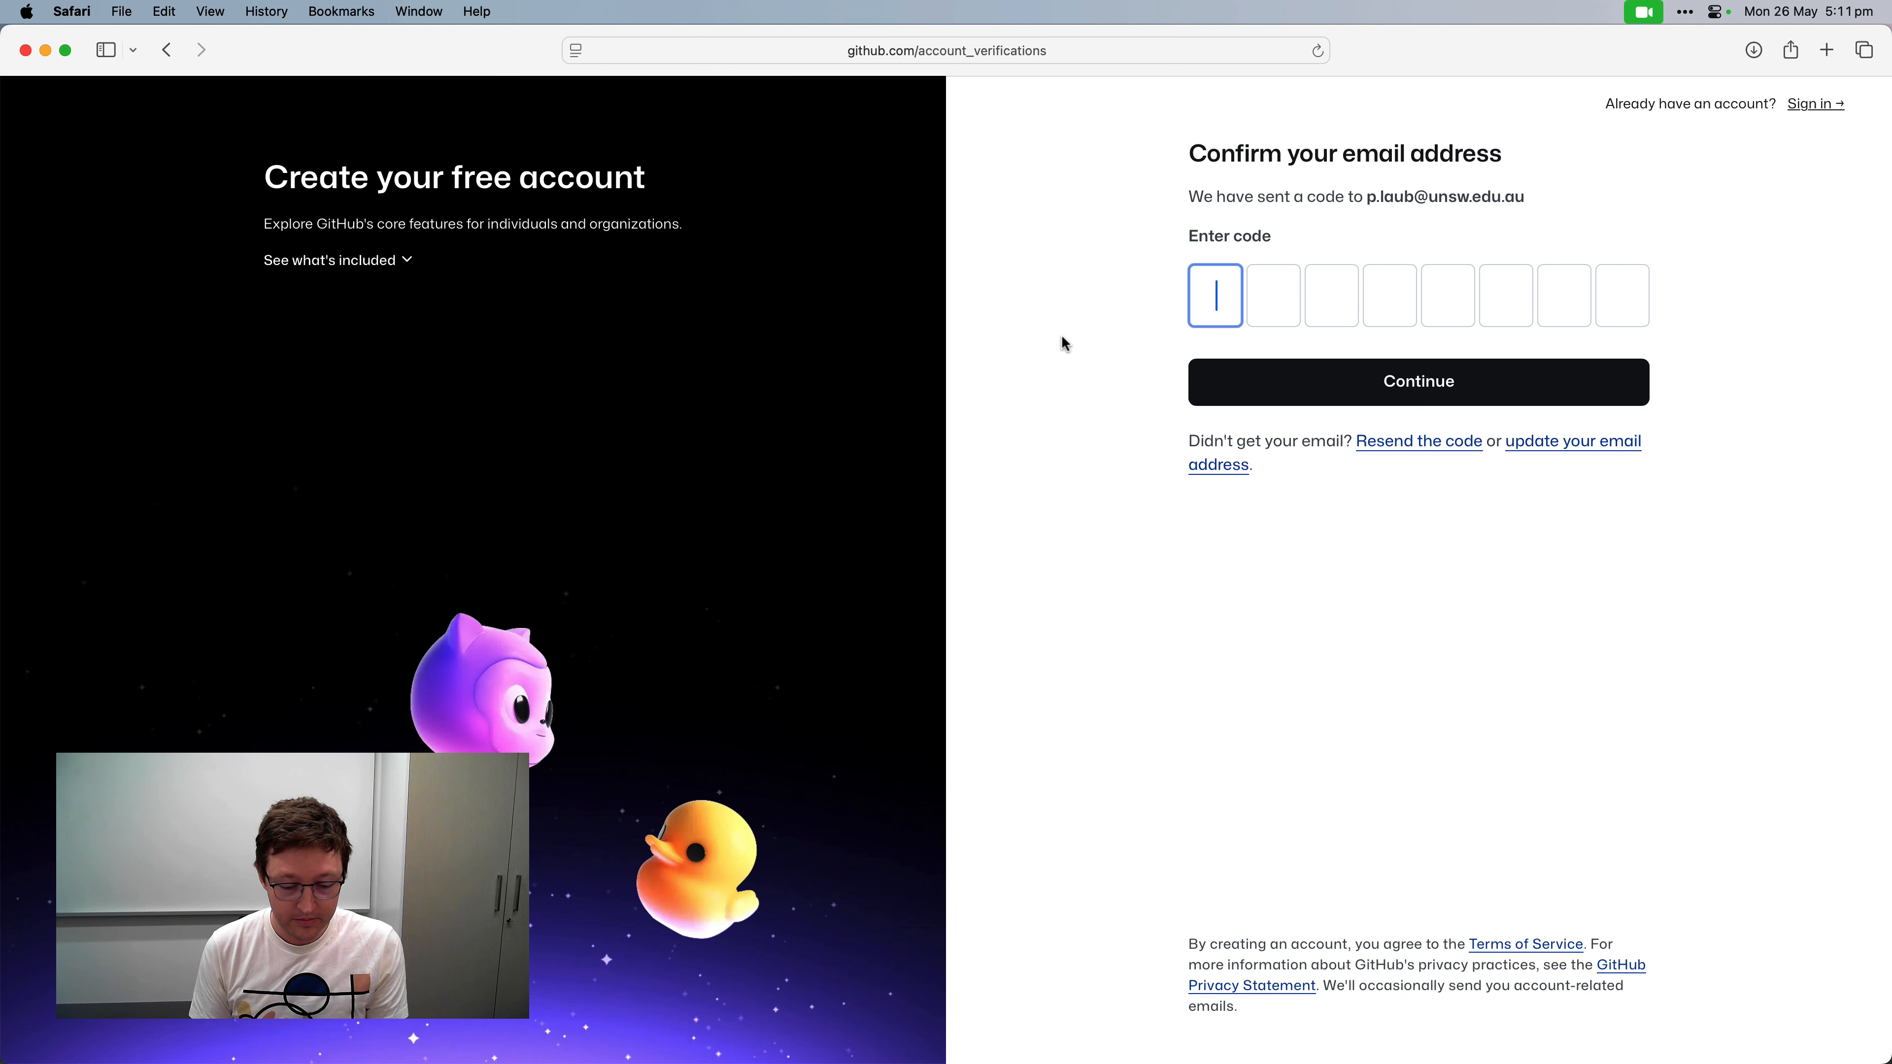
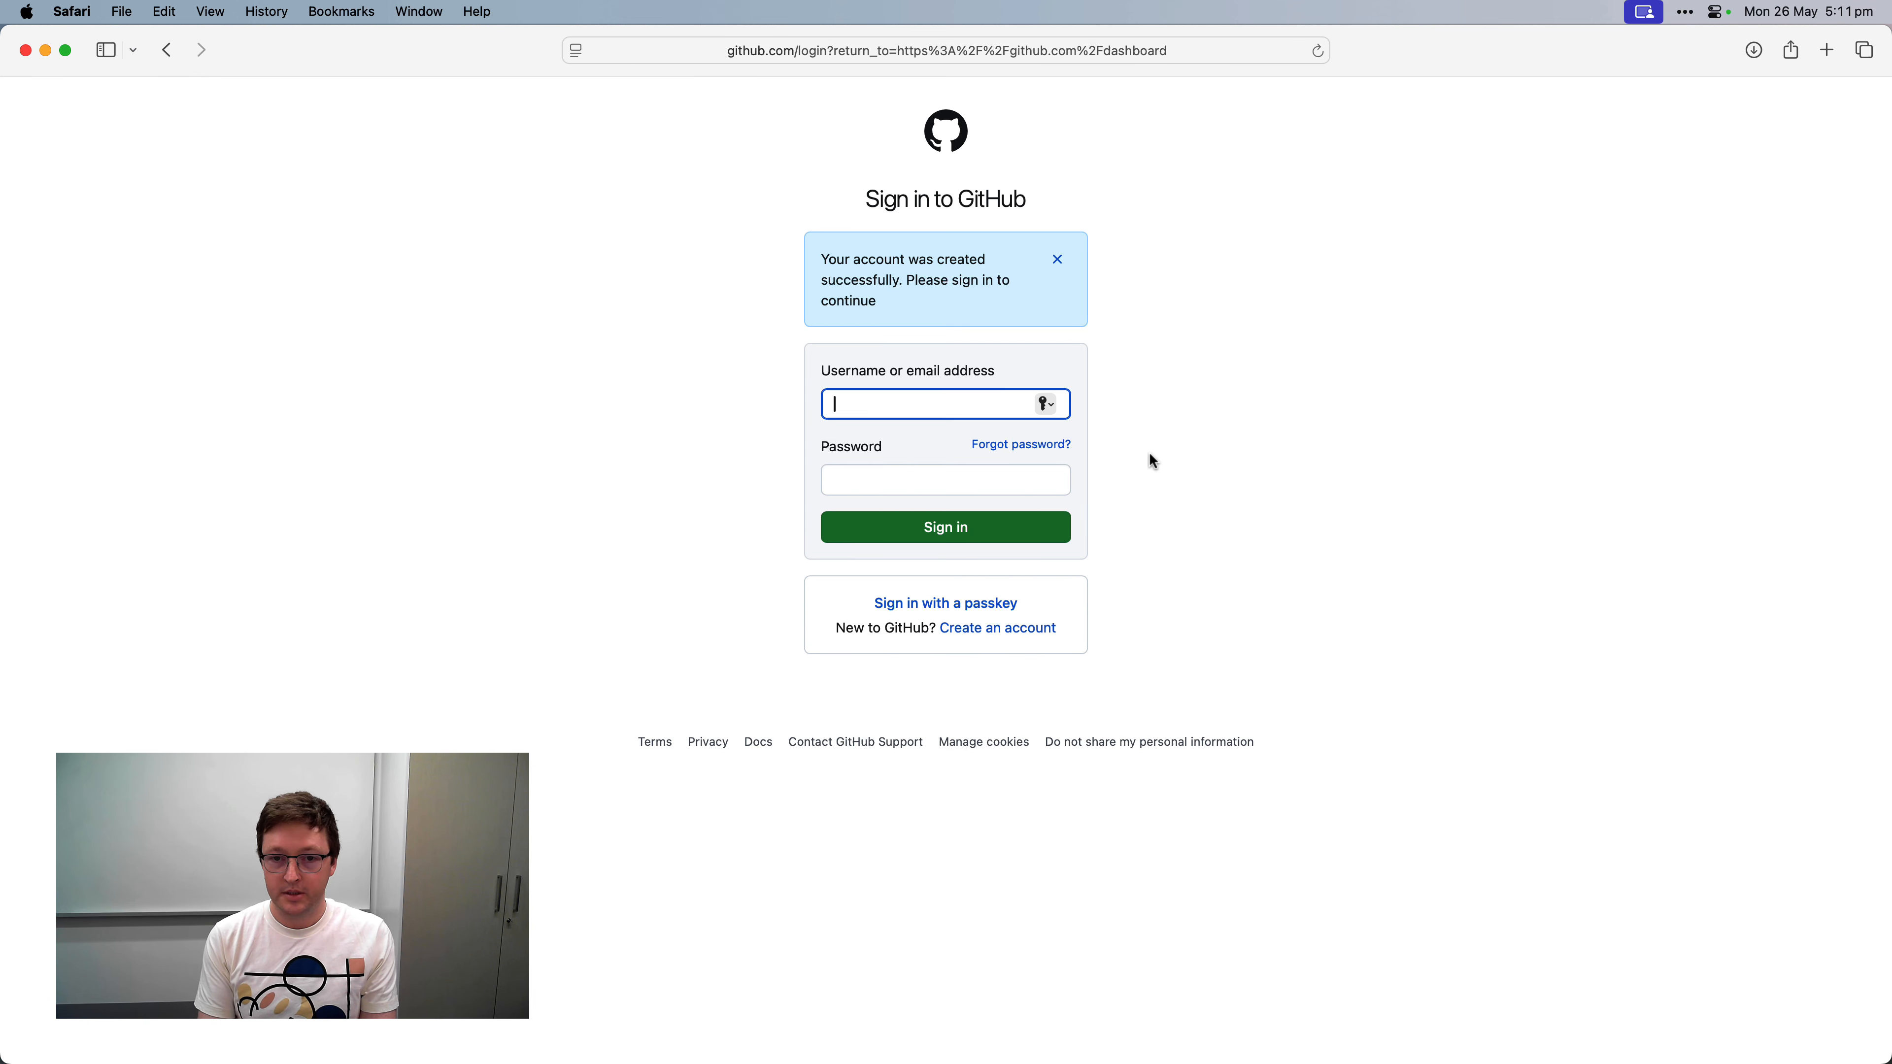
Sign in to GitHub as ACTL3143-Student with the account password, and decline saving the password for now
text(ACTL3143-Student)
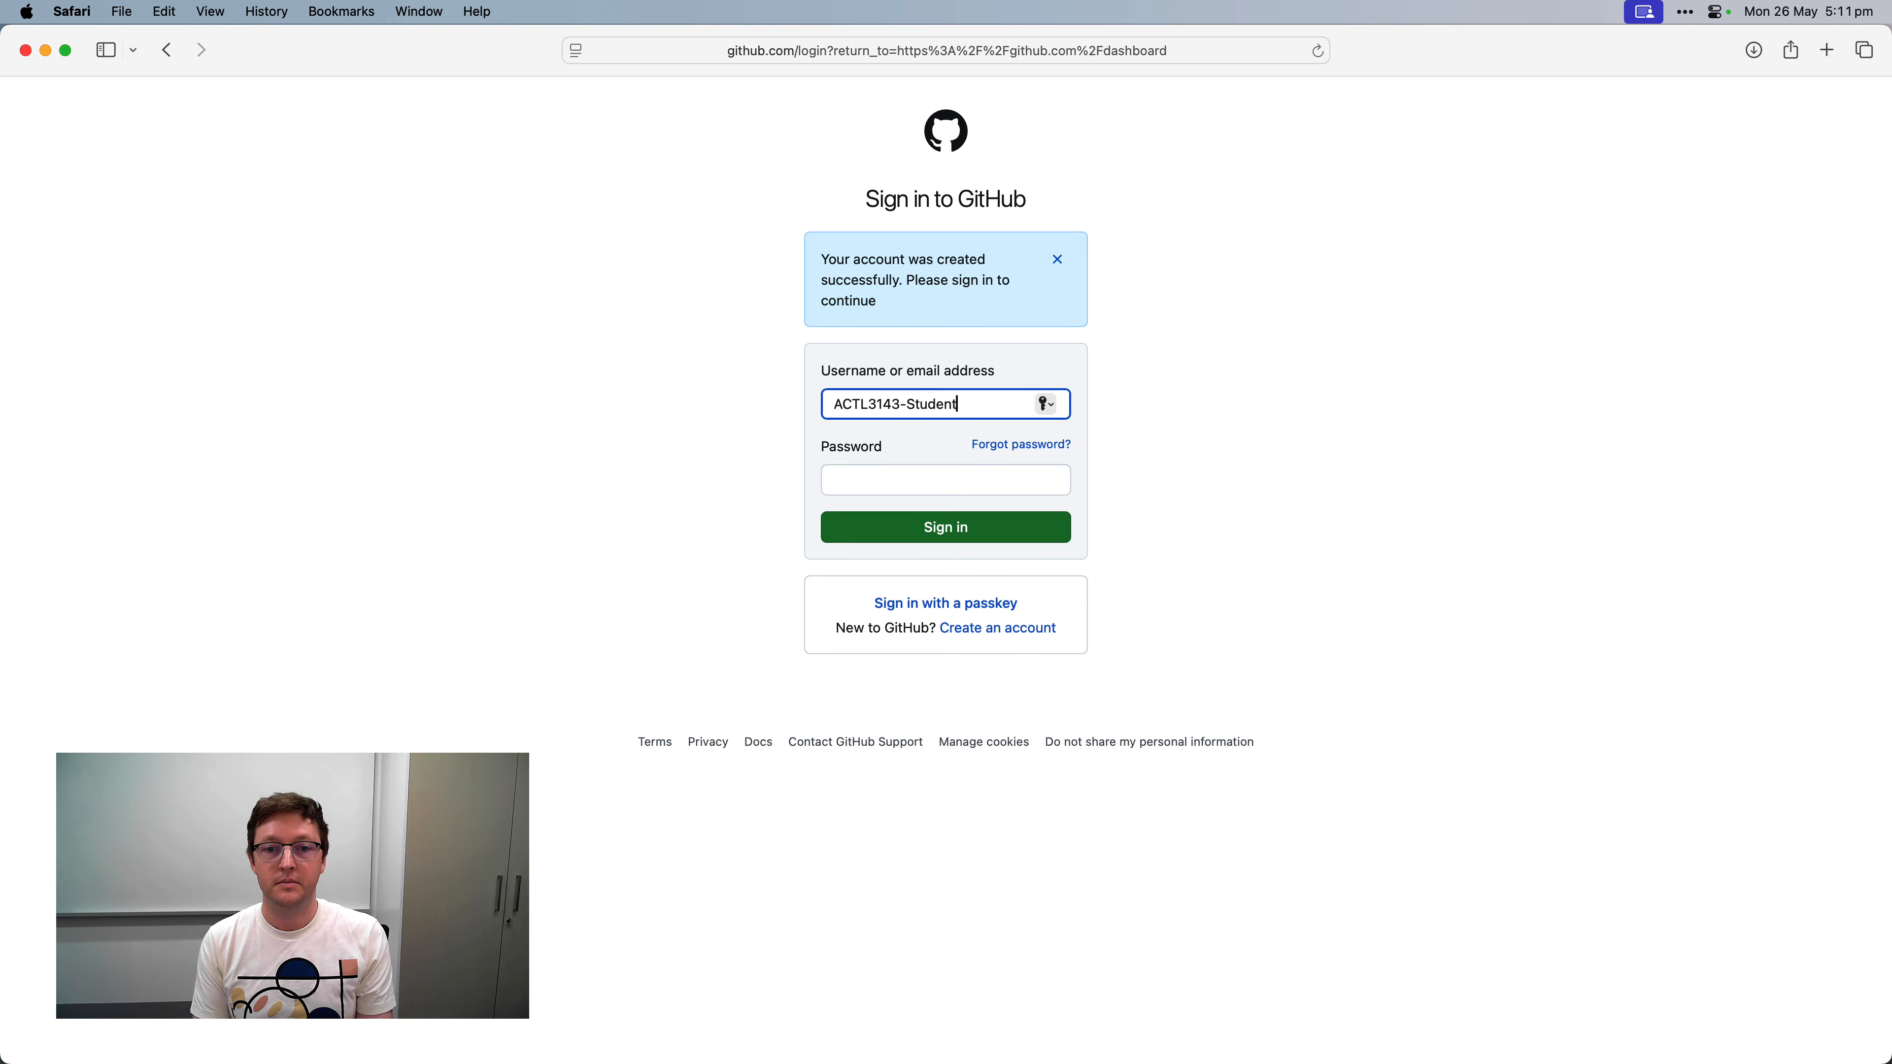
key(Tab)
text(•••••••••)
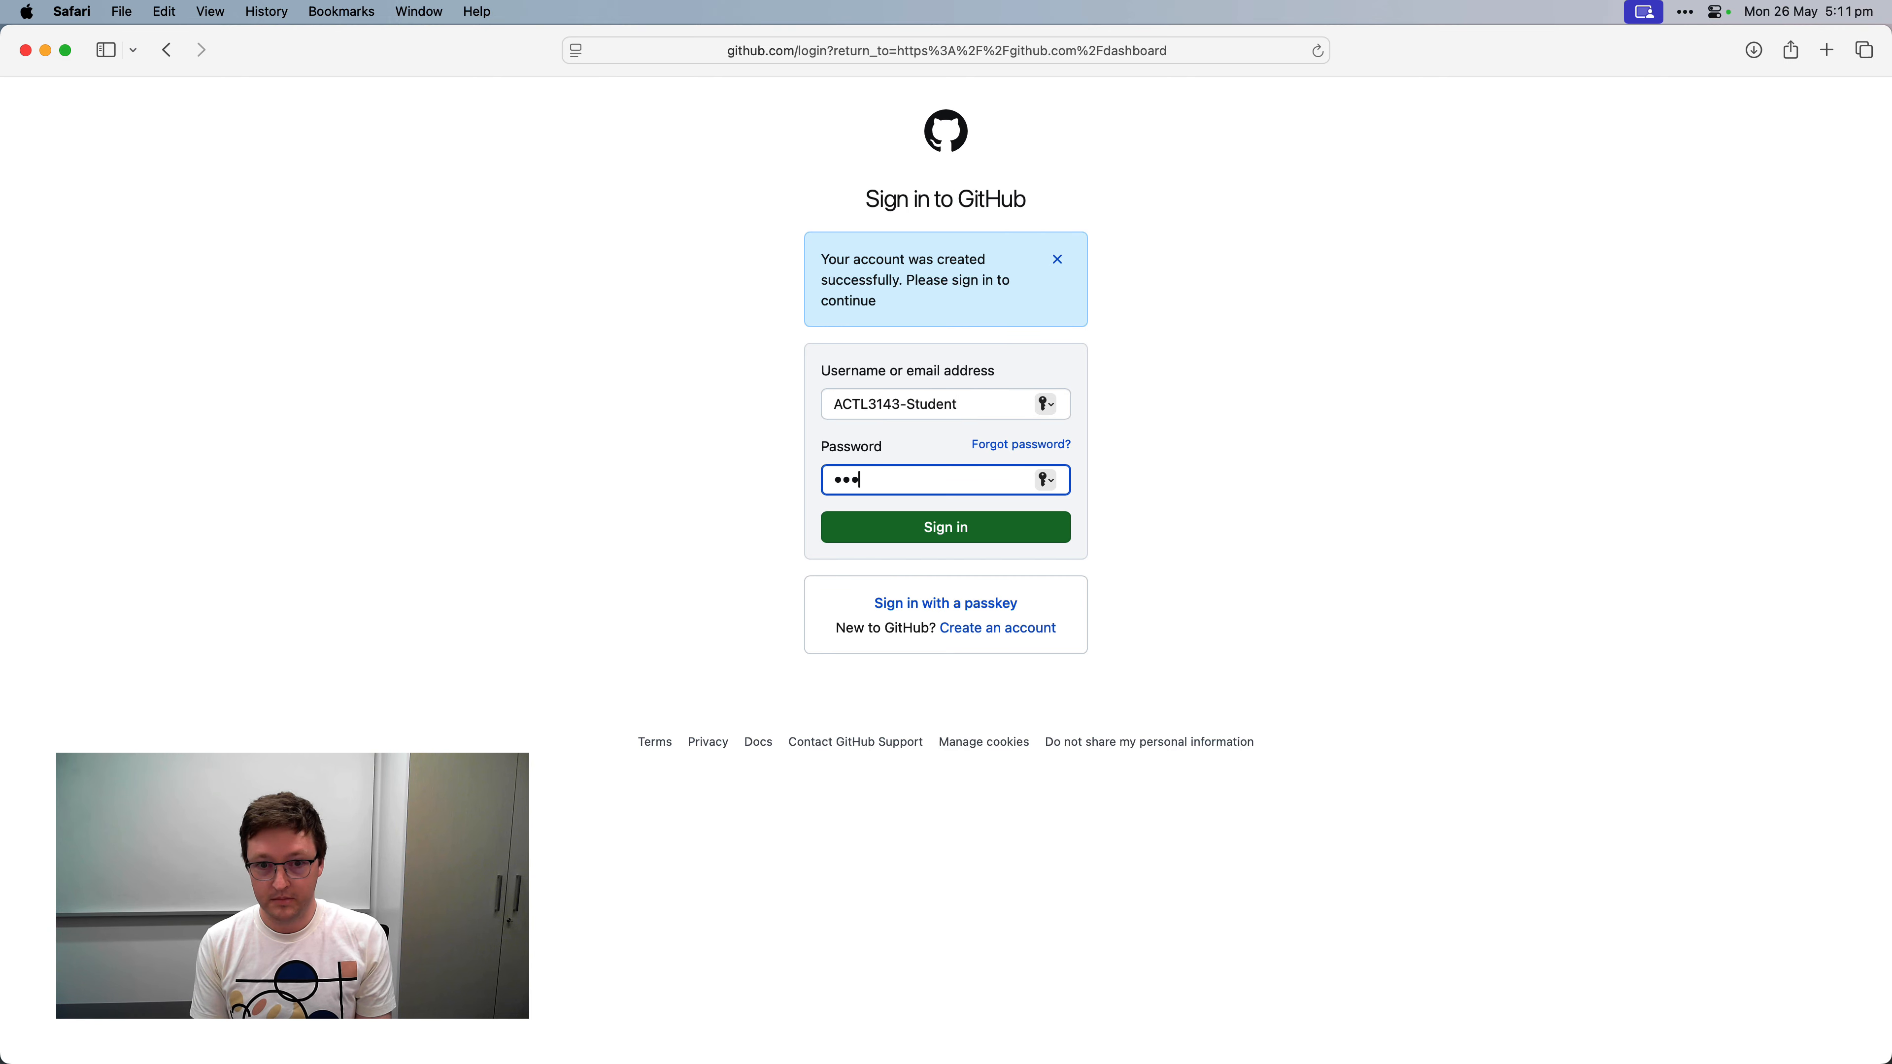
click(984, 537)
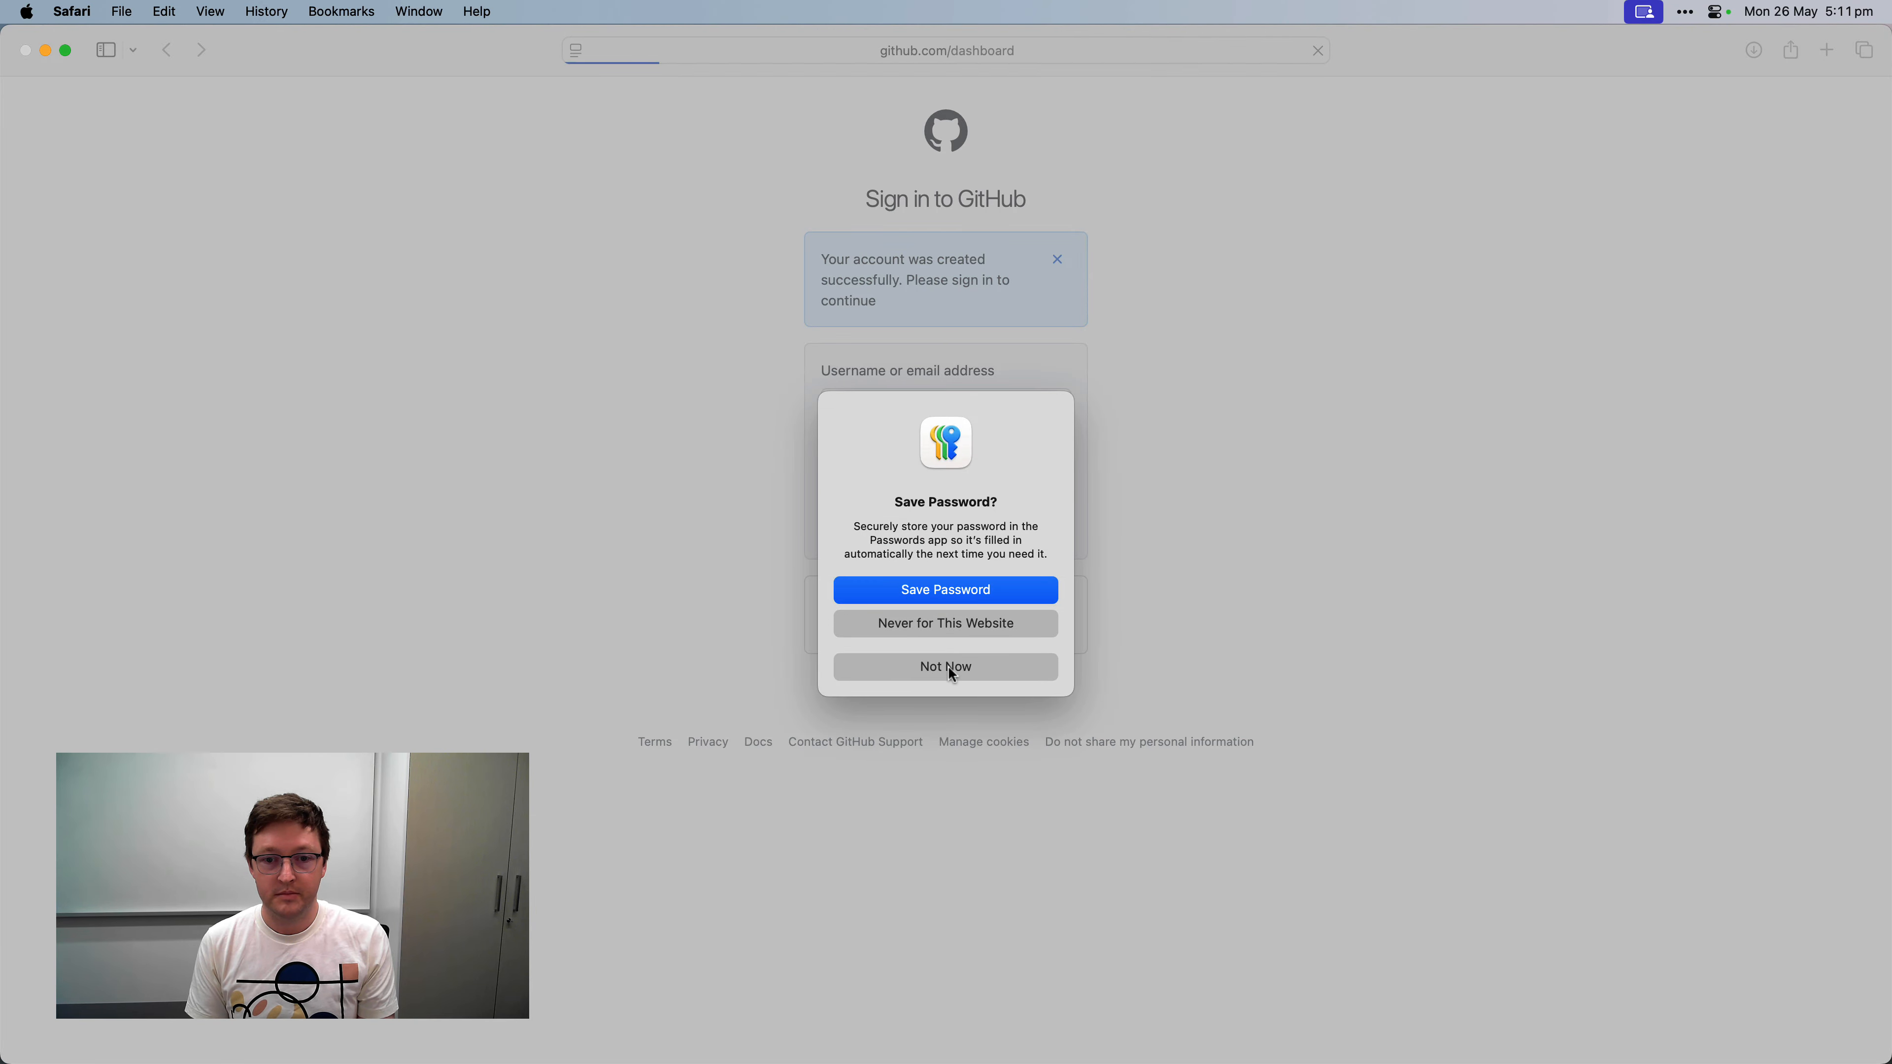
click(947, 667)
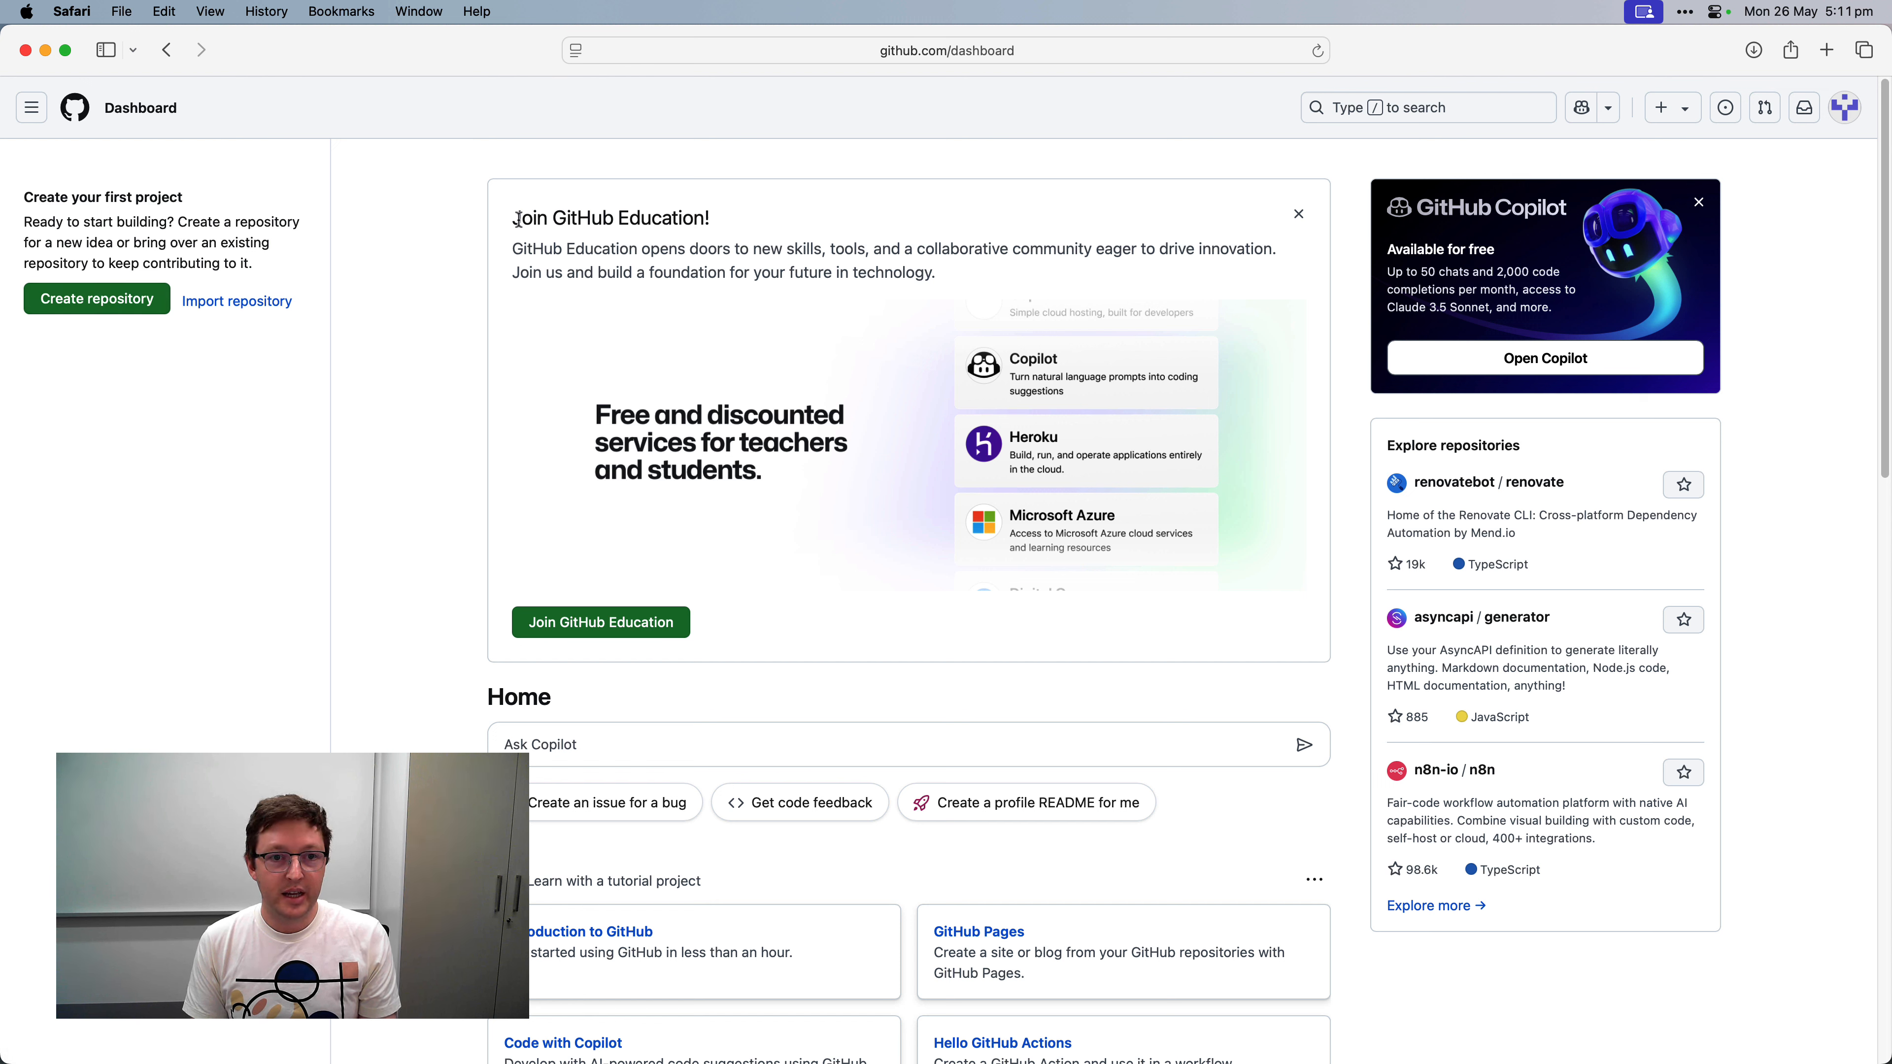
mouse_move(521, 218)
mouse_down()
mouse_move(717, 217)
mouse_move(501, 219)
mouse_up()
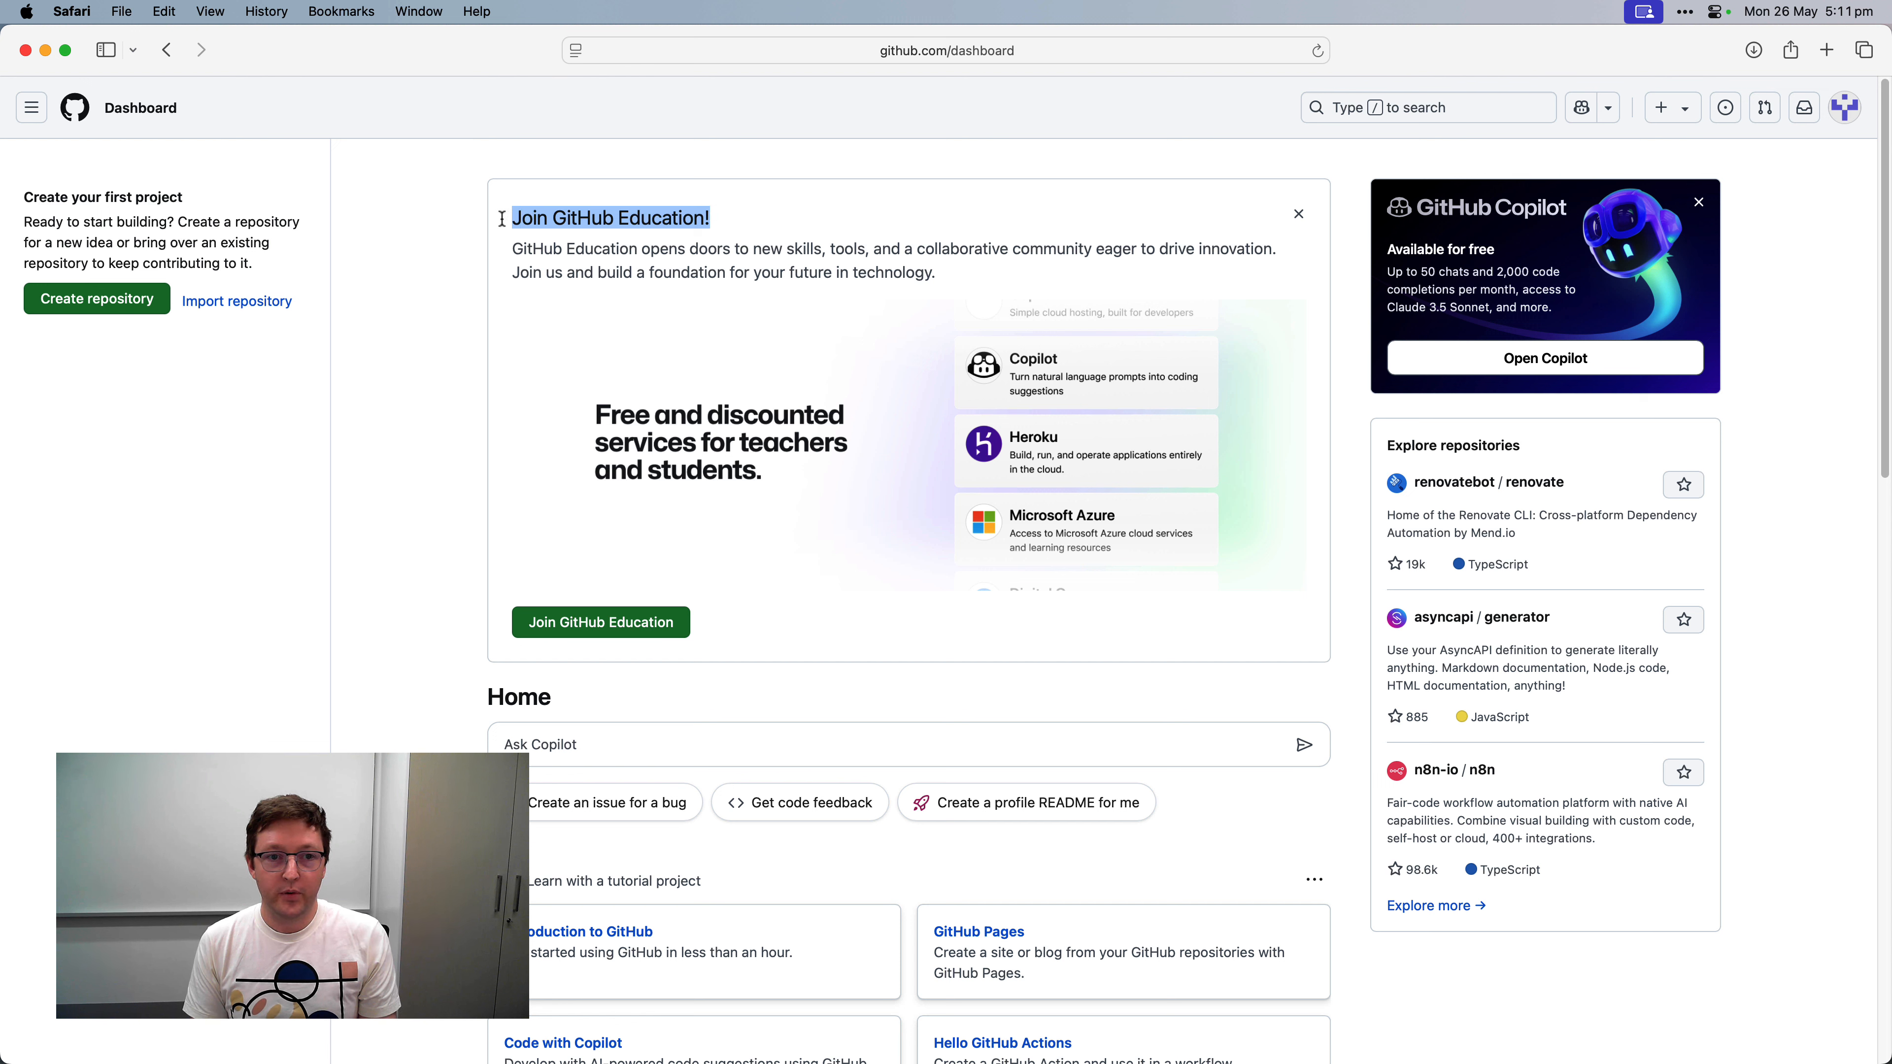
Read the GitHub Education offer on the dashboard, including its discounted services and the Copilot entry
click(525, 223)
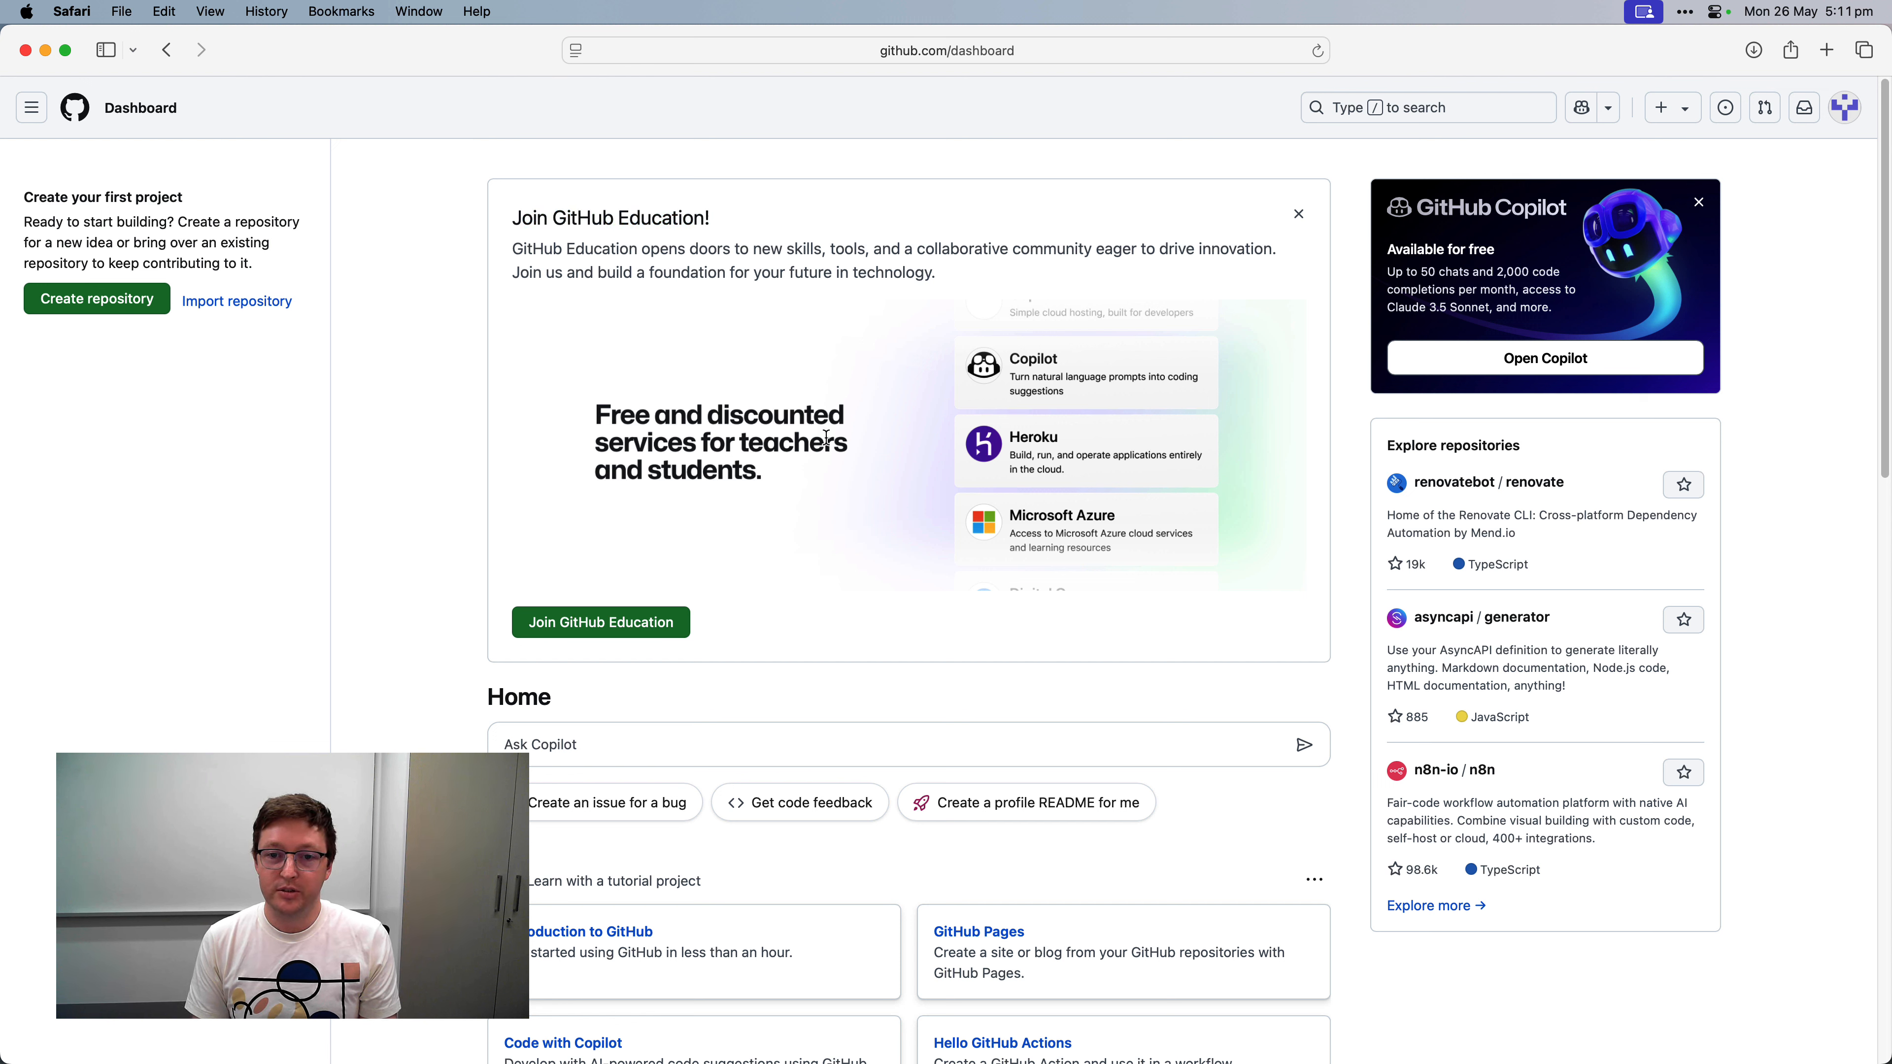
drag(785, 472, 562, 436)
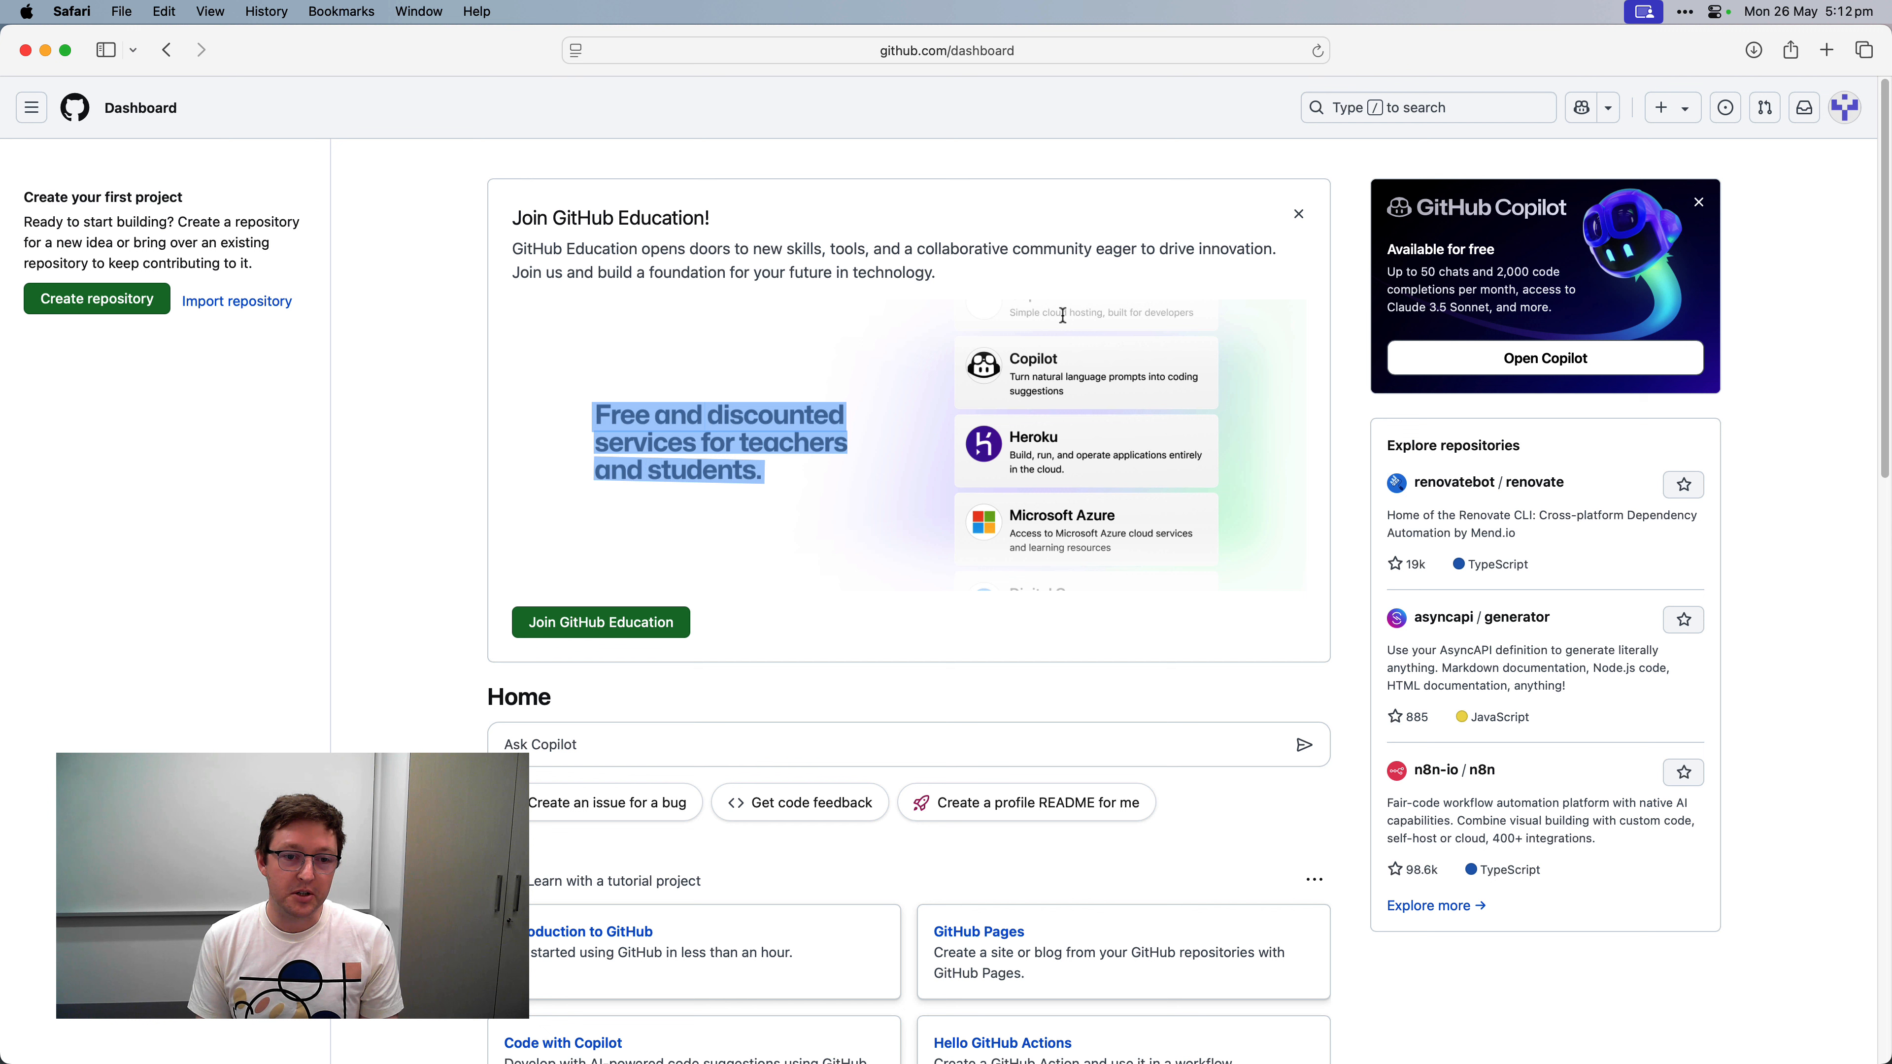
click(802, 422)
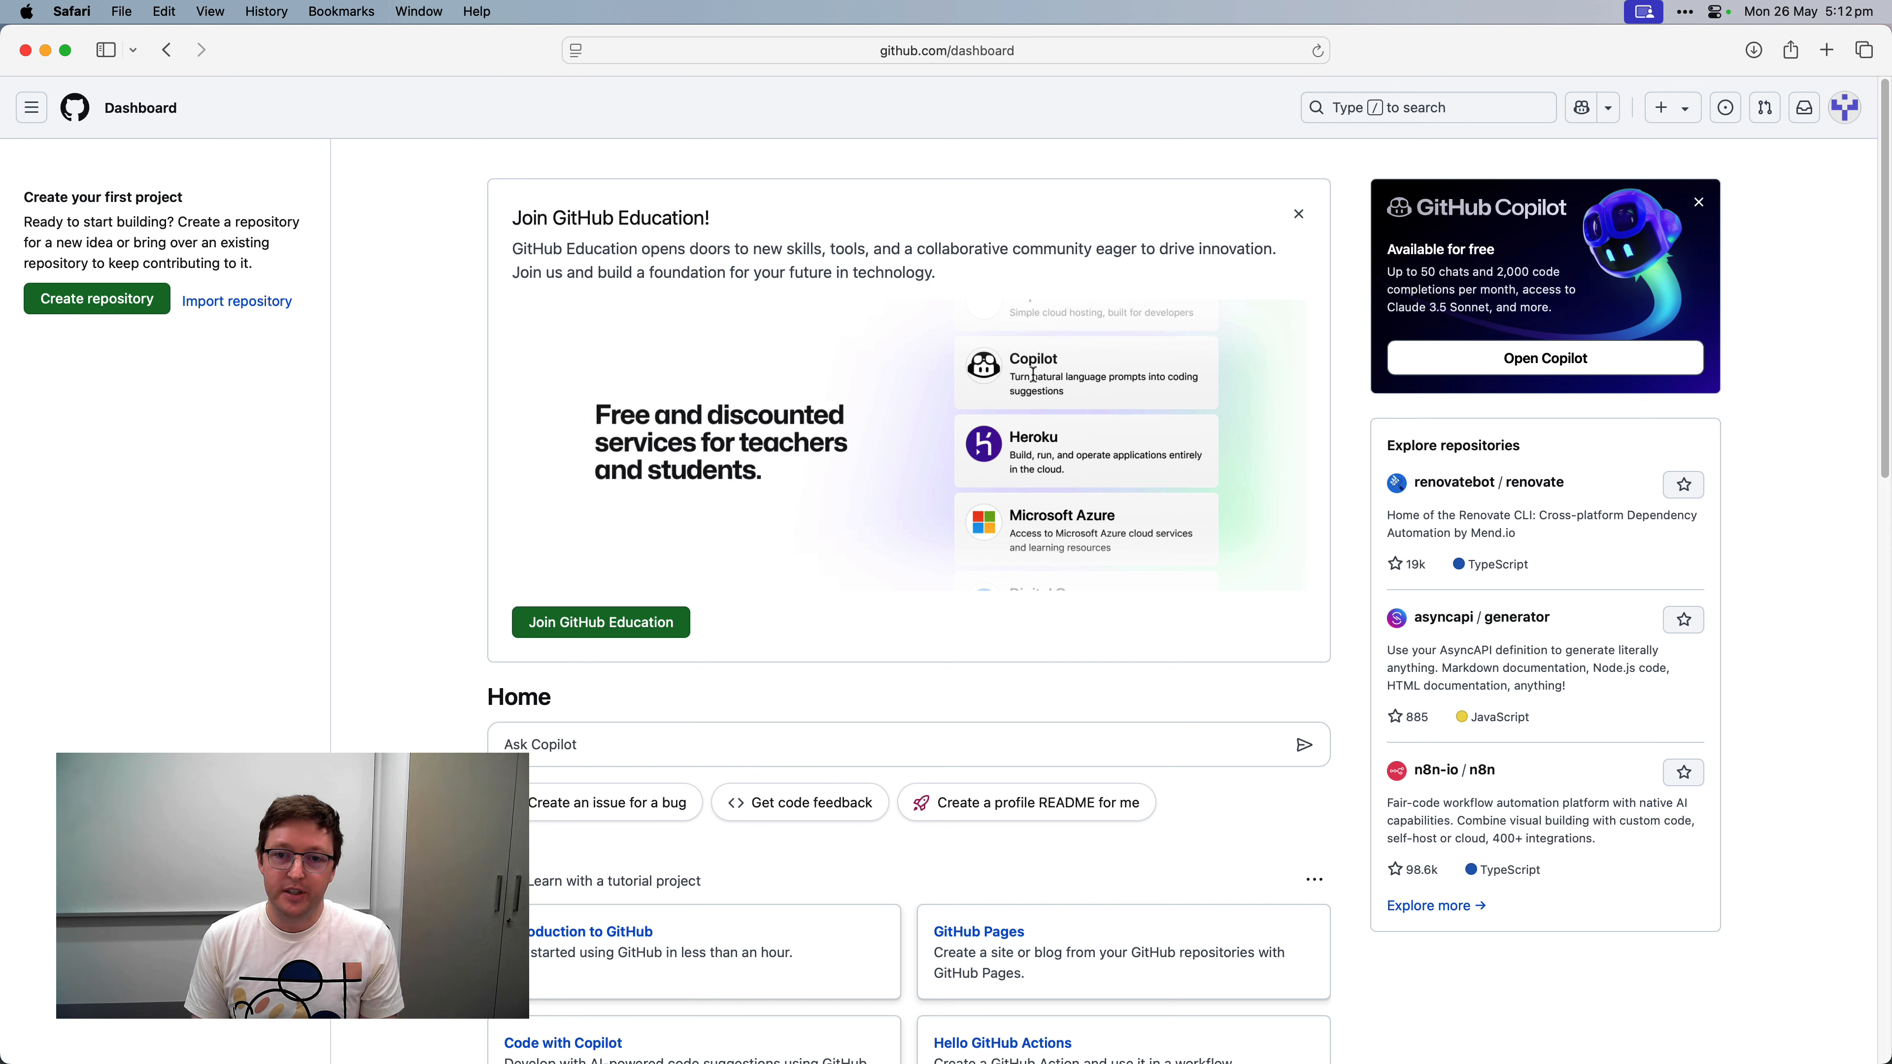
double_click(1020, 362)
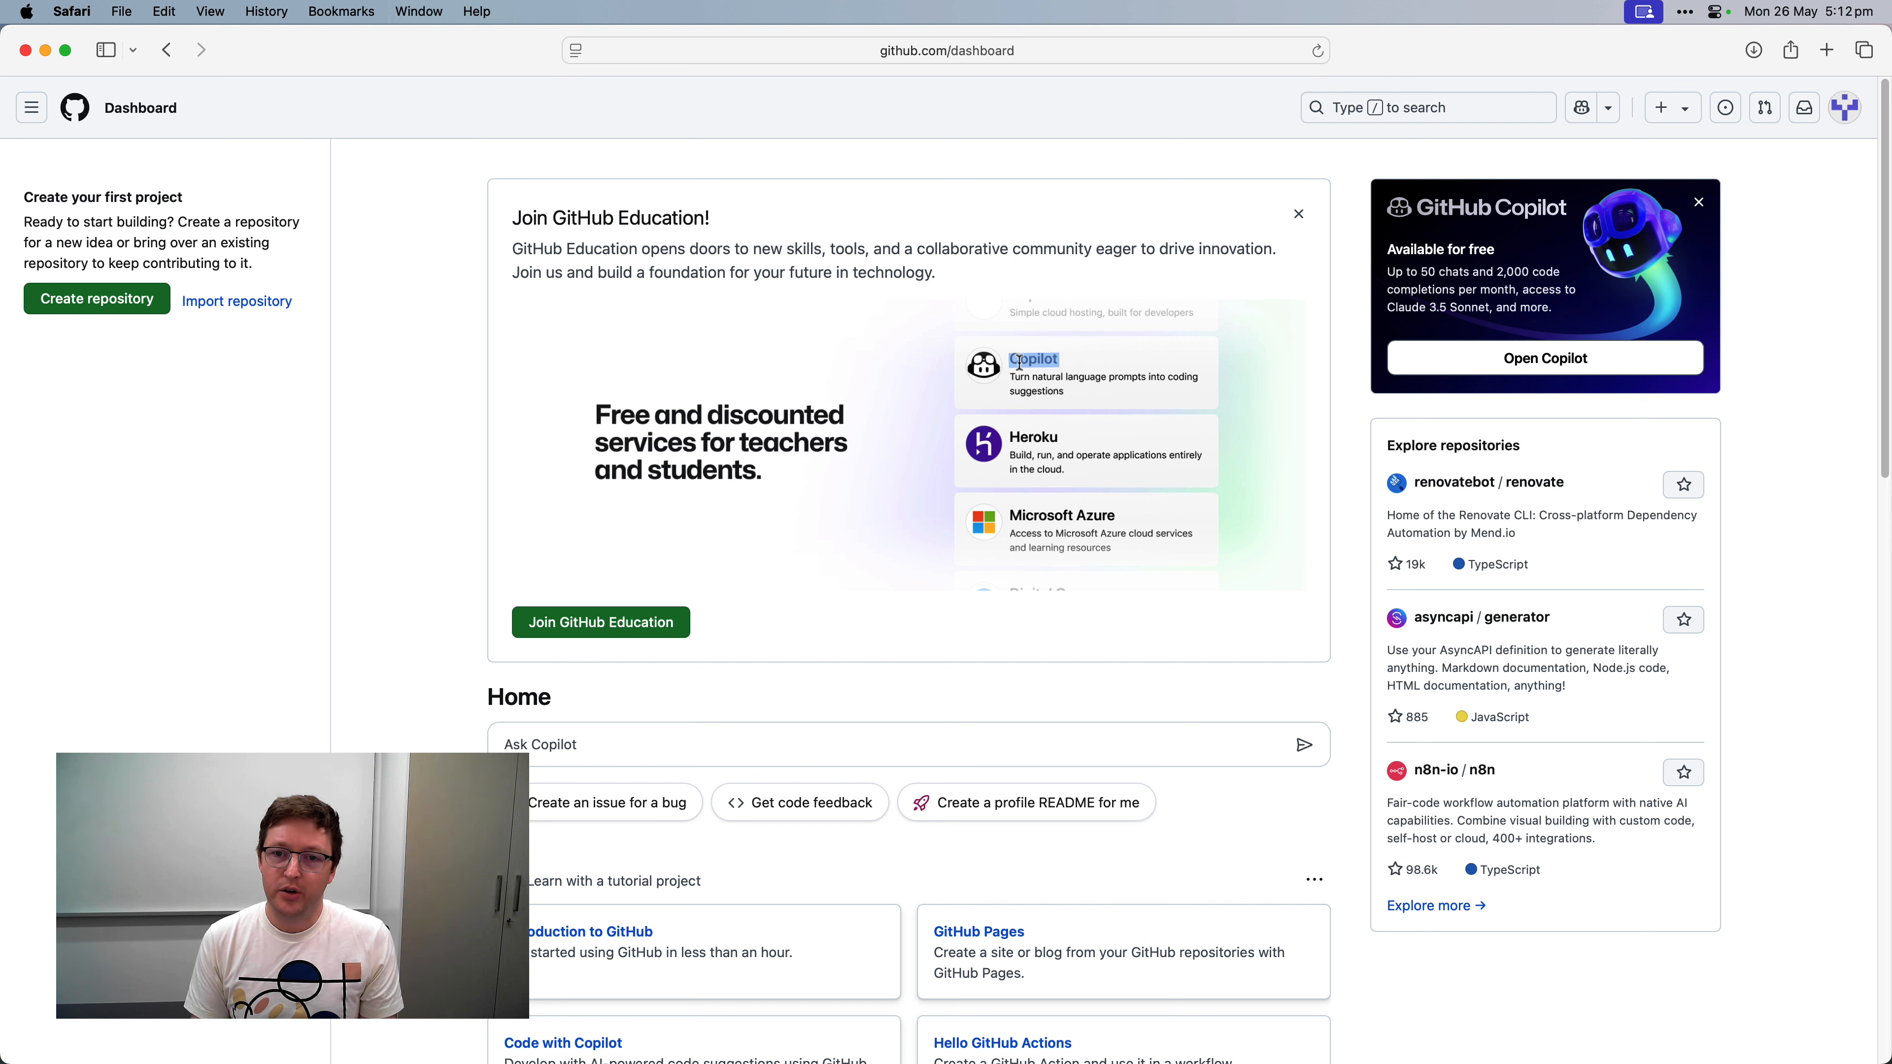
click(1054, 364)
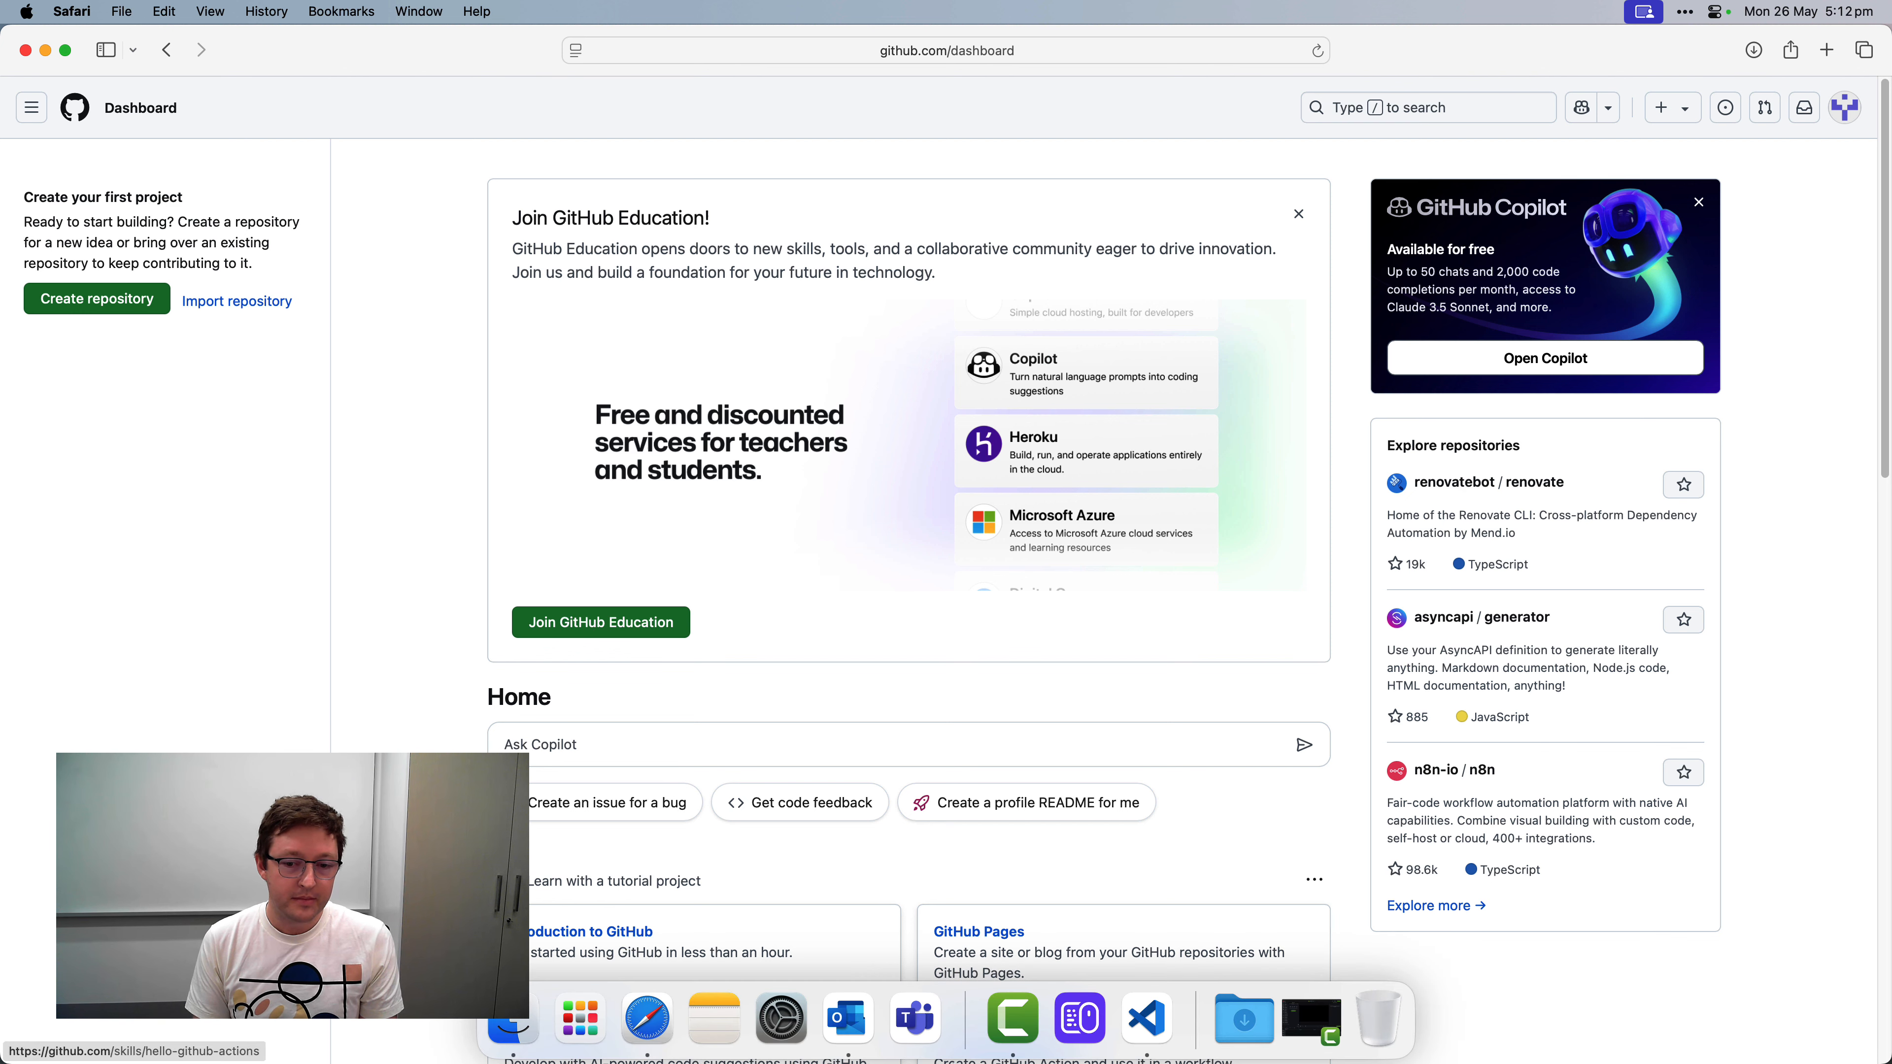
Switch to Visual Studio Code and maximize its window
mouse_move(916, 1061)
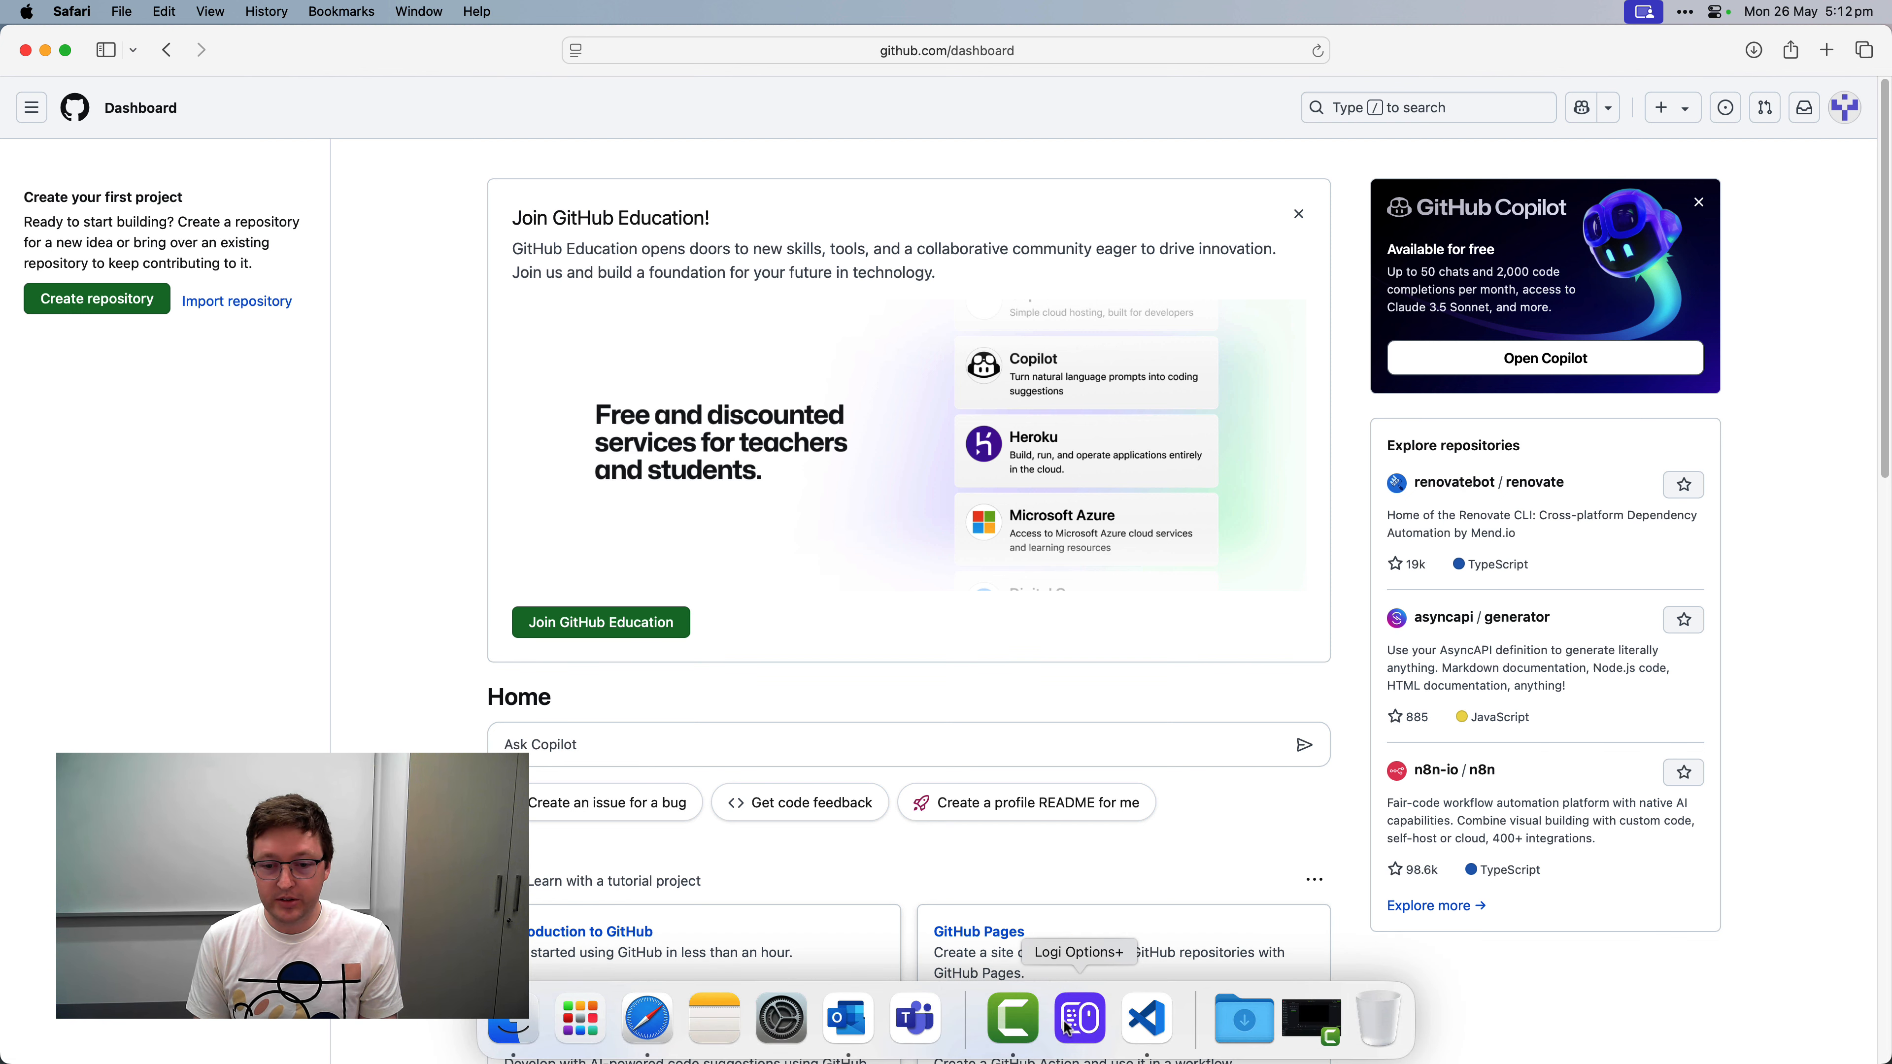
click(1148, 1039)
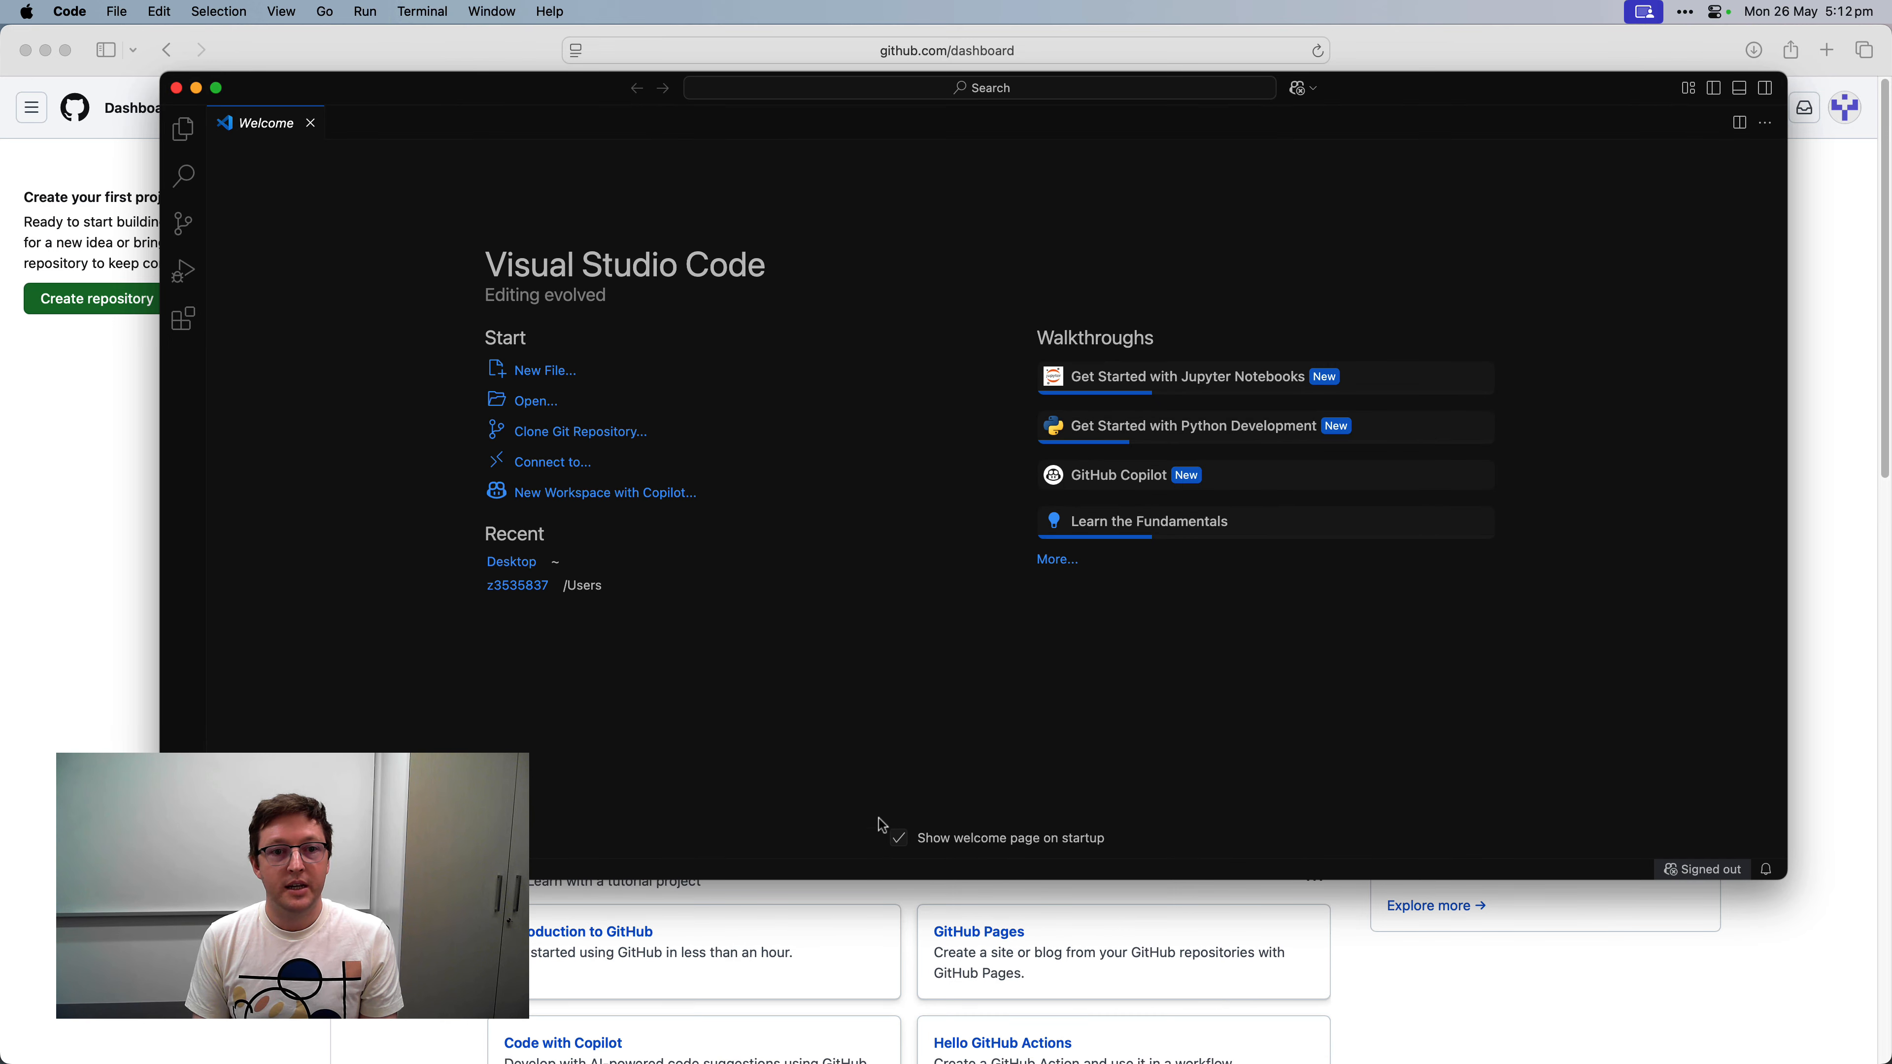
double_click(1400, 88)
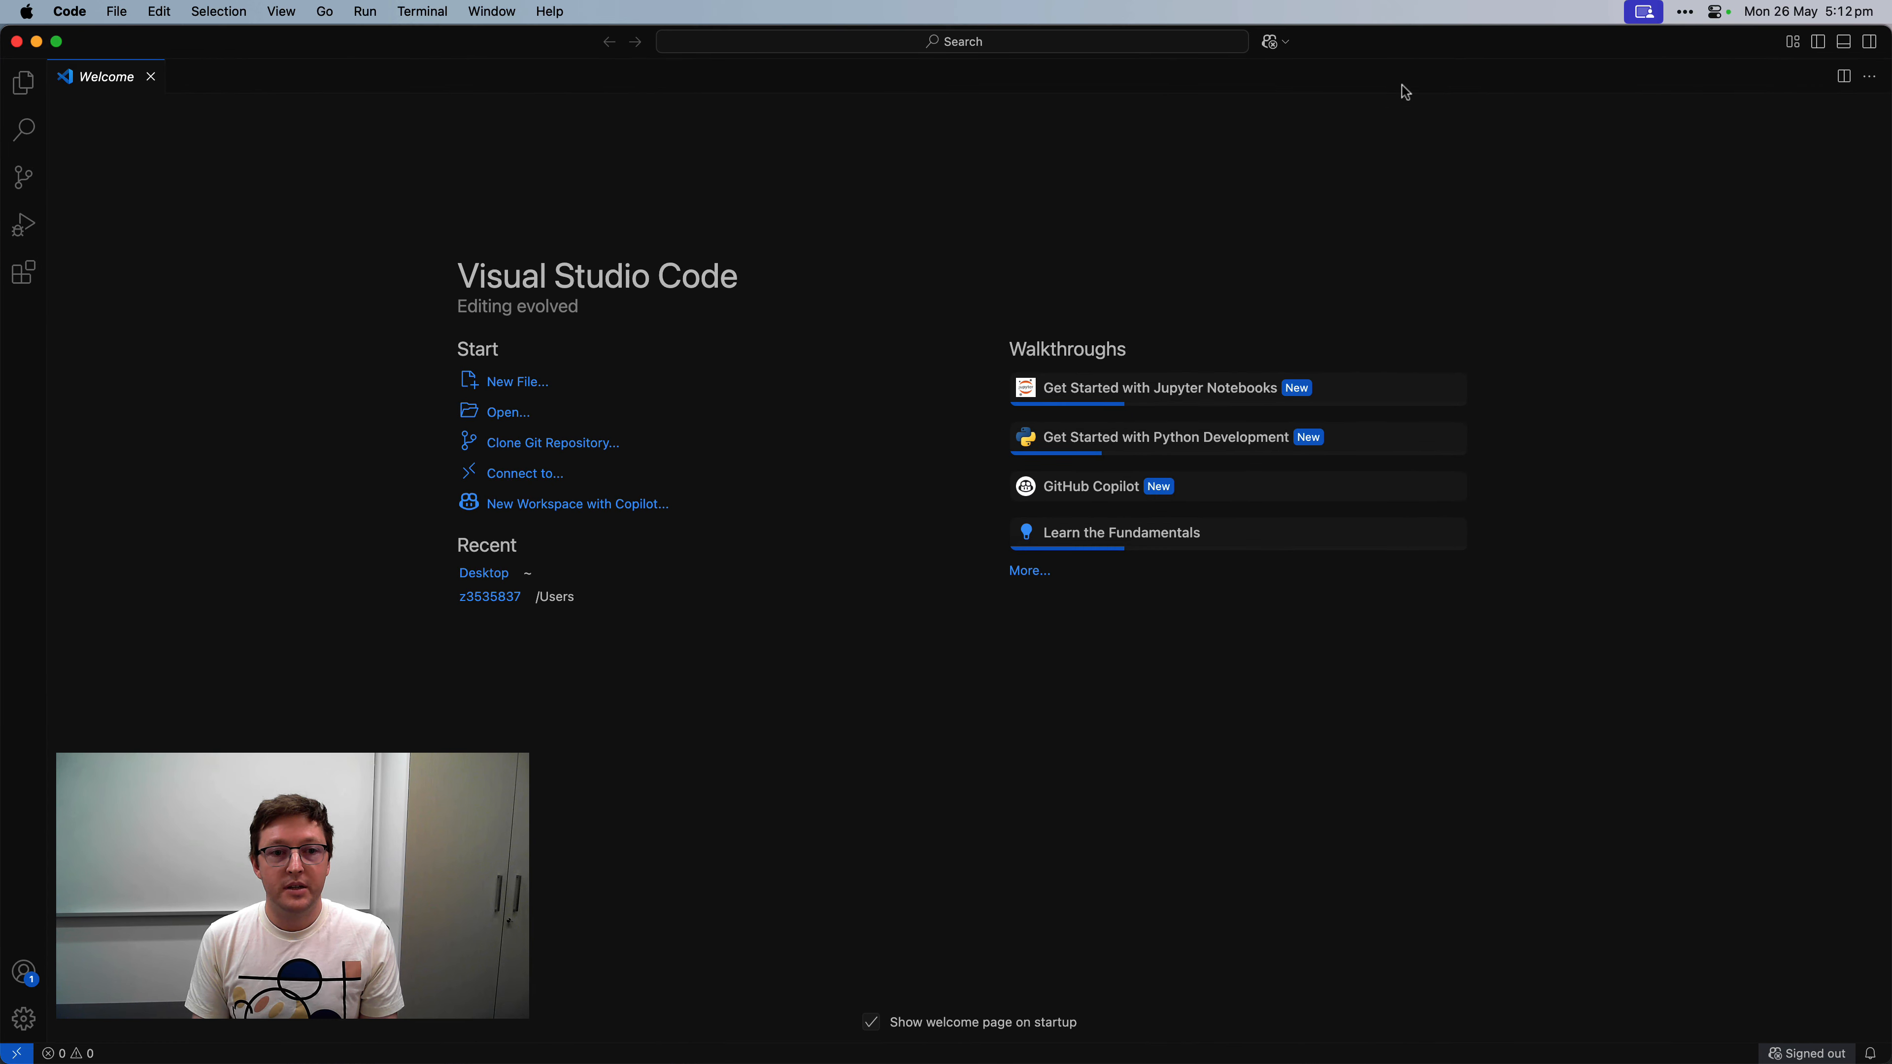
Create a new Python file and allow the Python extension to set terminal.integrated.inheritEnv to false
click(525, 391)
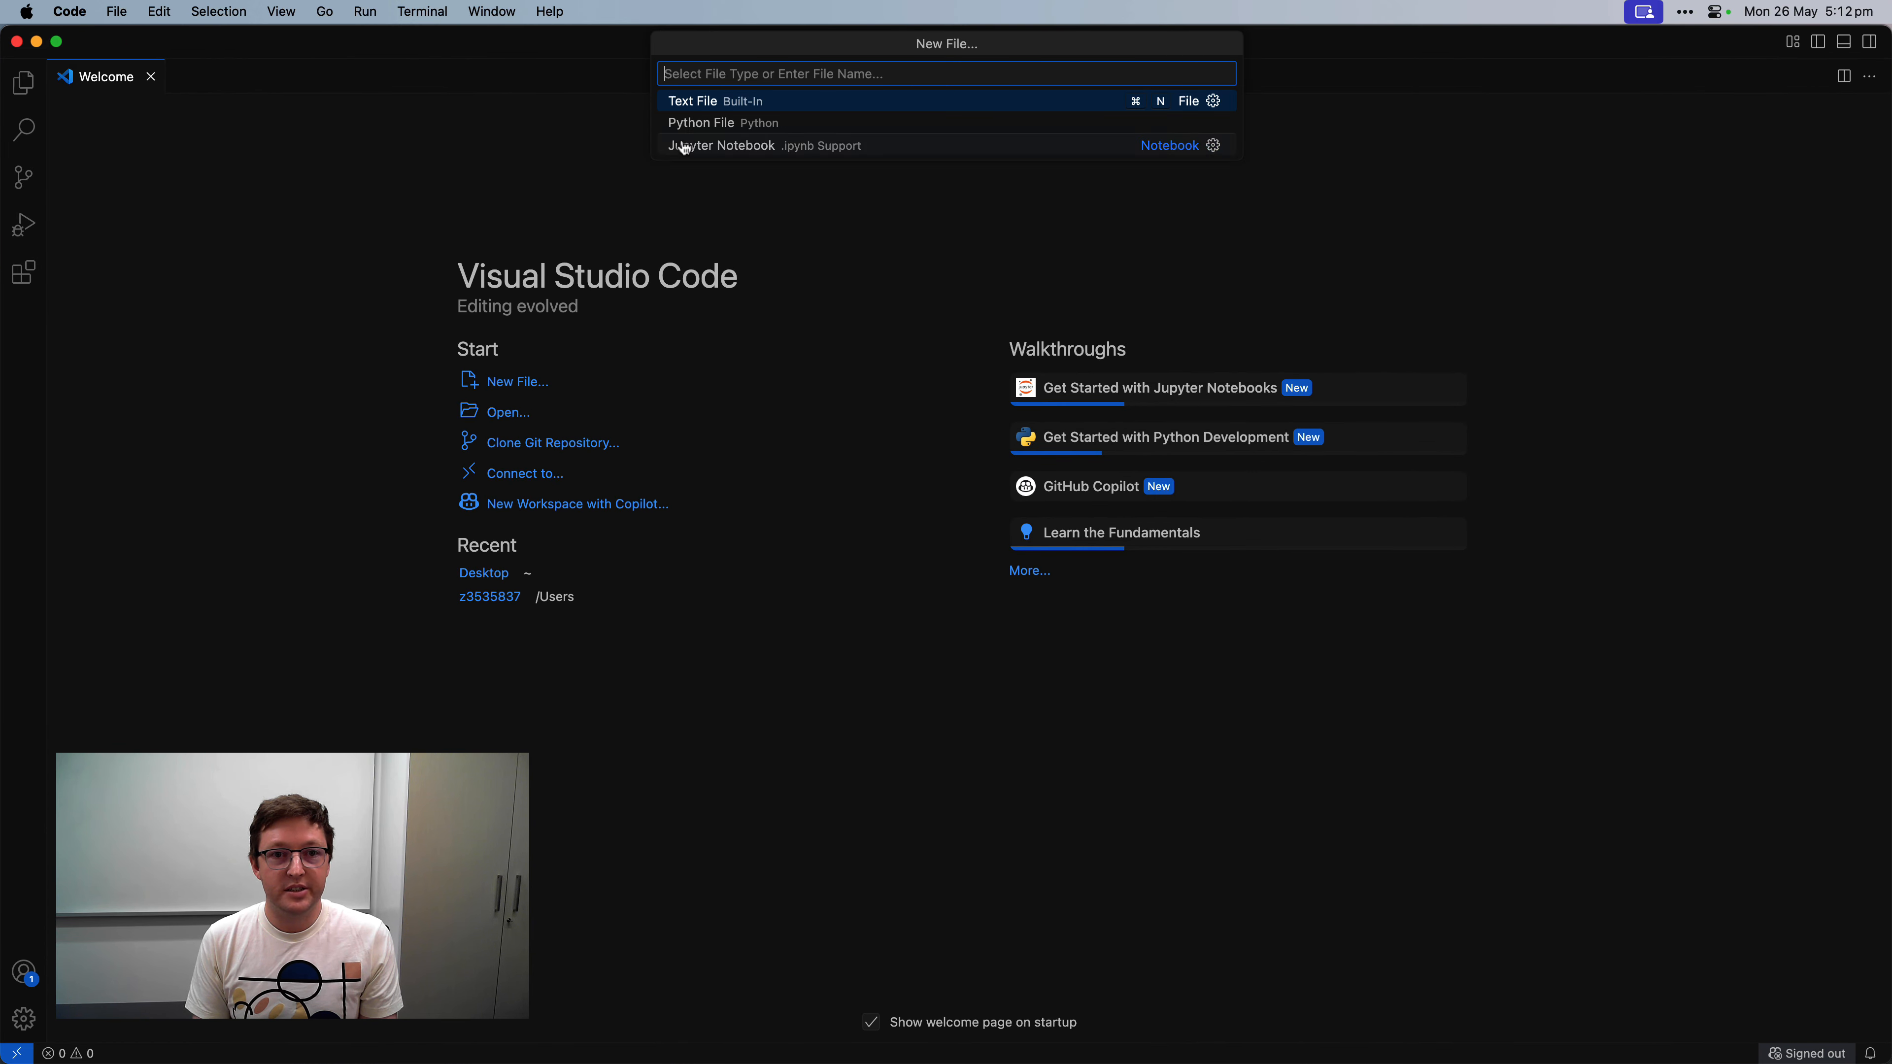
click(729, 106)
click(270, 77)
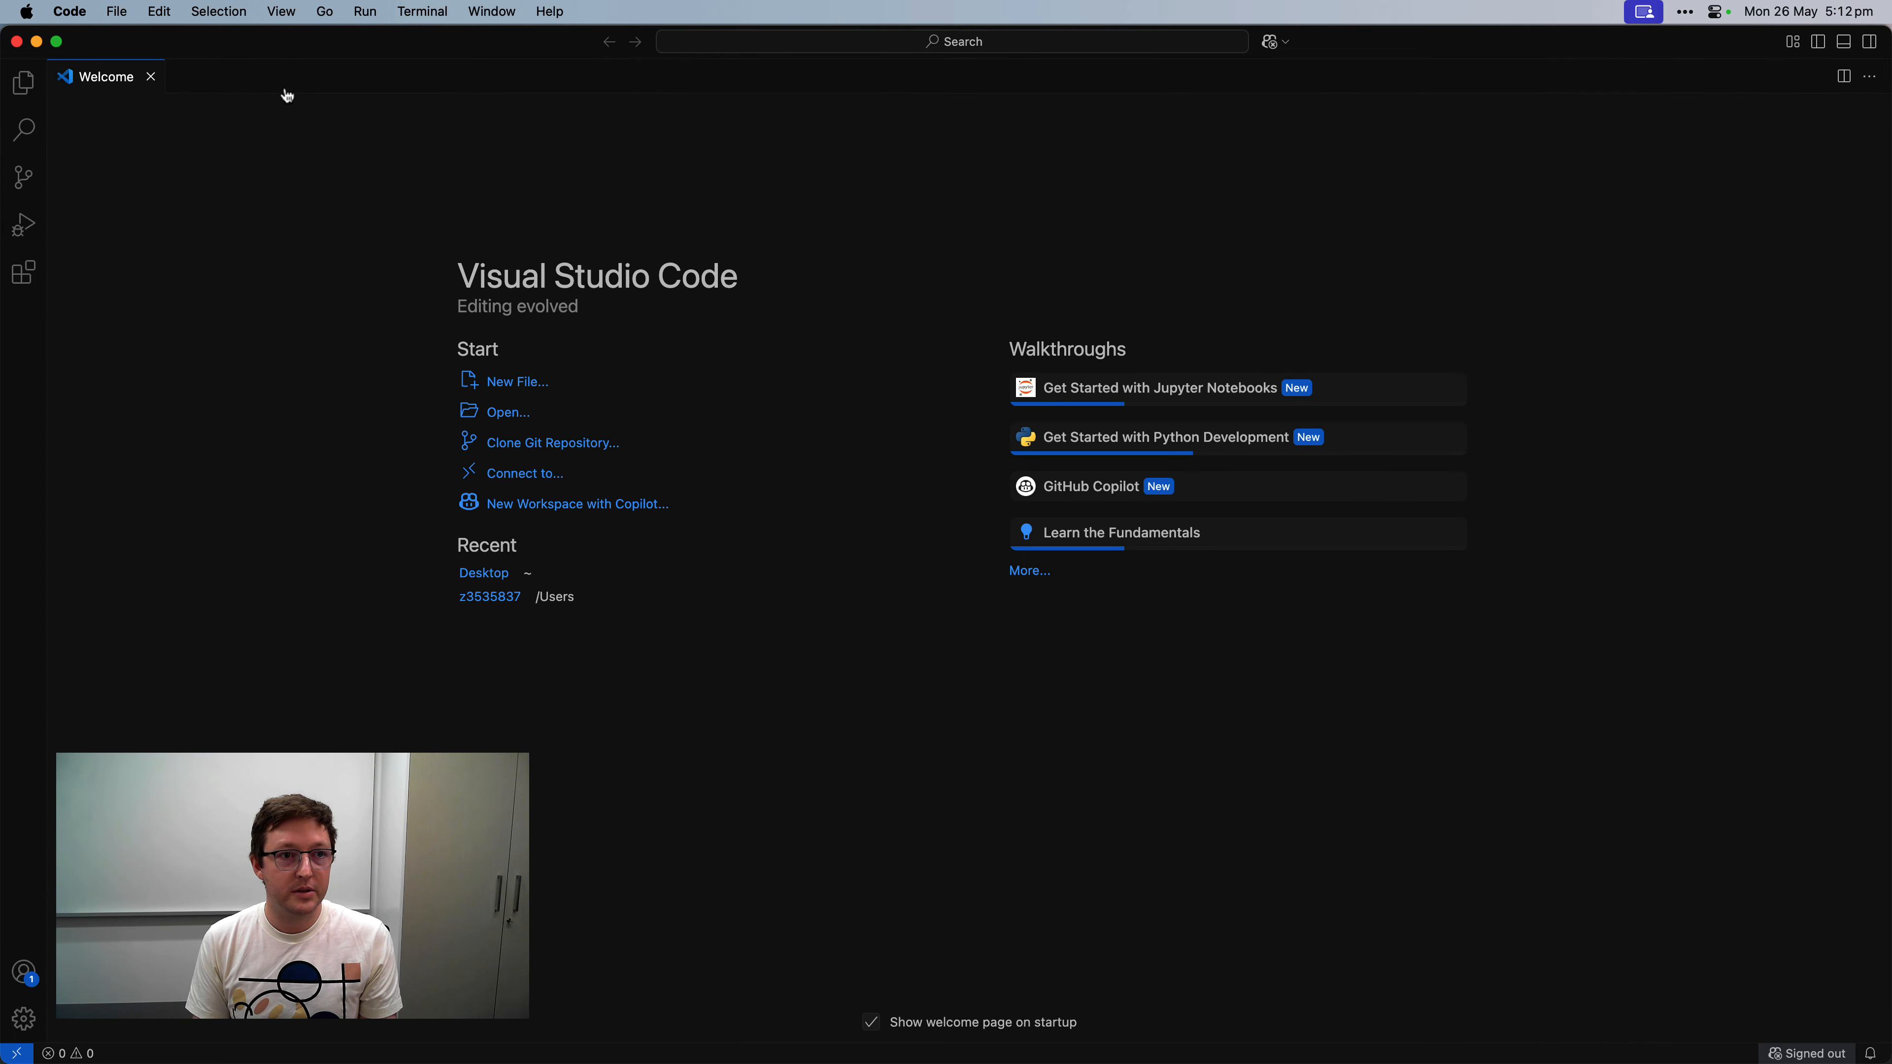
click(496, 375)
click(747, 122)
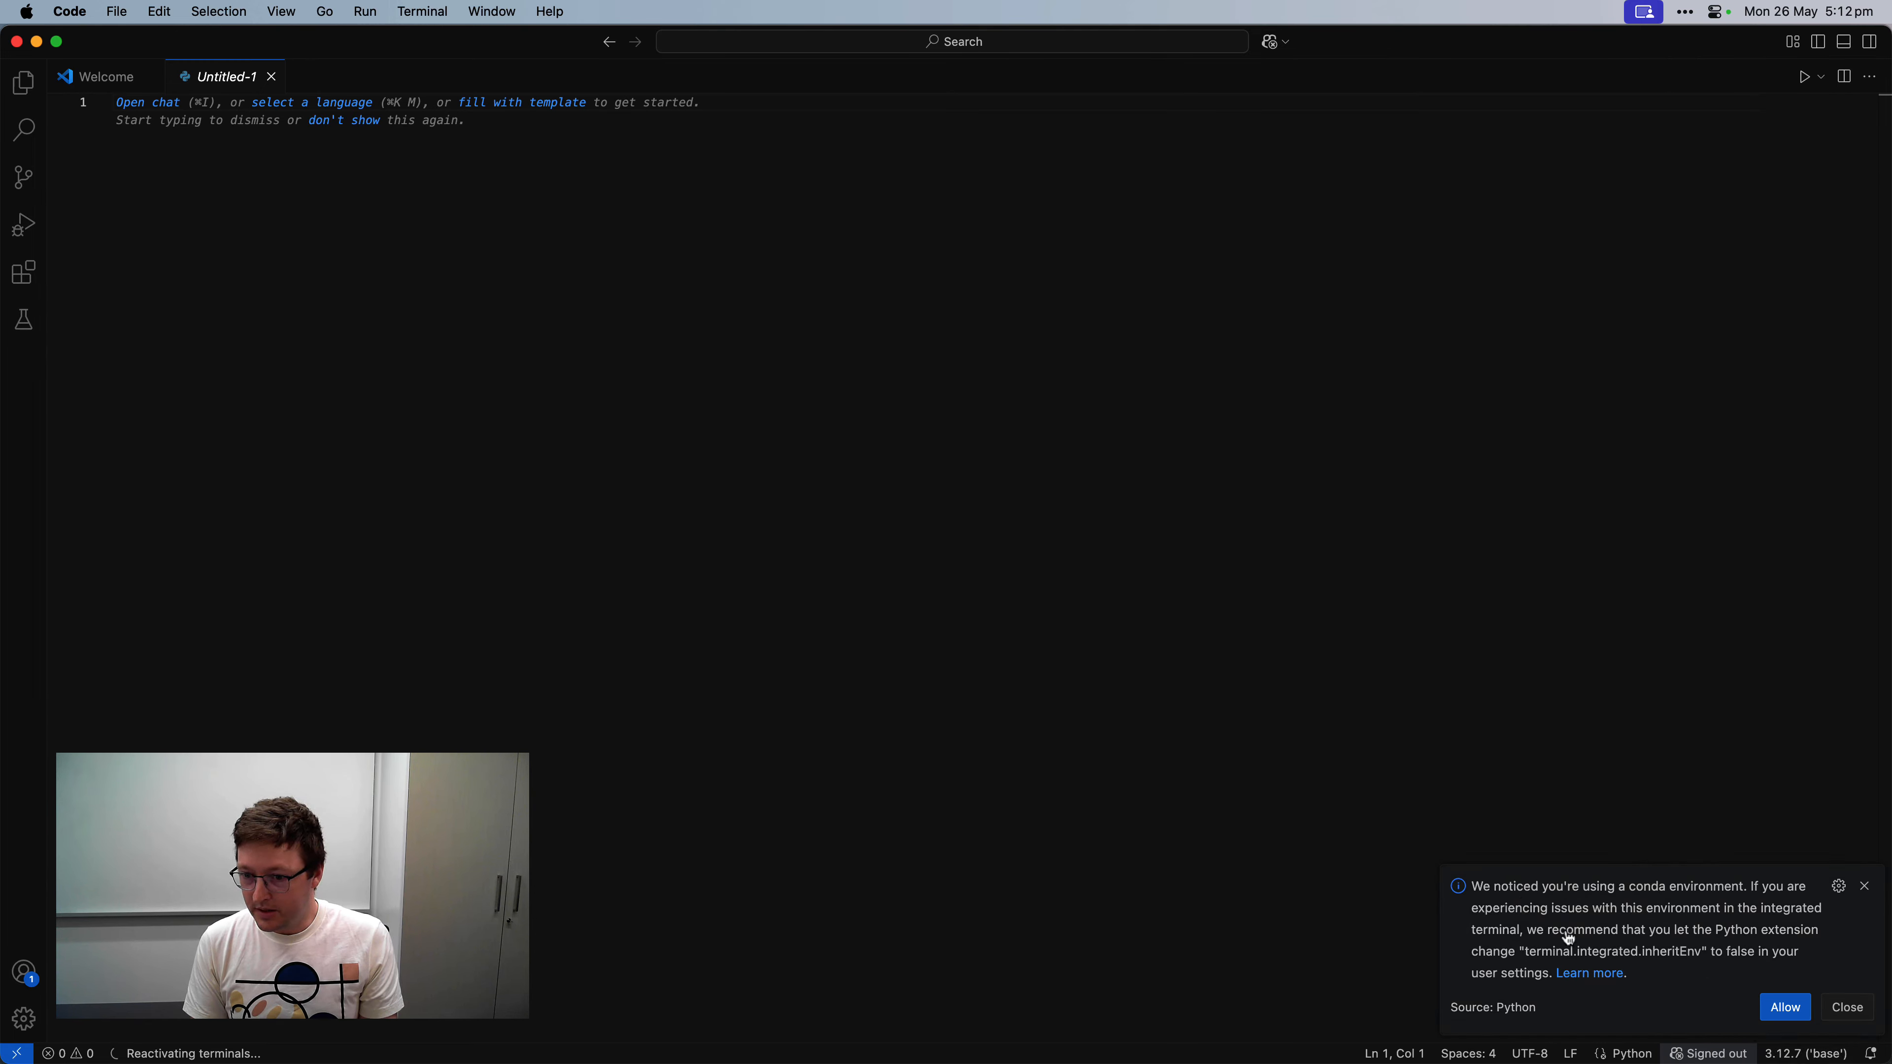
click(1784, 1009)
Sign in to Copilot as ACTL3143-Student, authorize Visual Studio Code on GitHub, and allow the site to open it
mouse_move(1697, 1057)
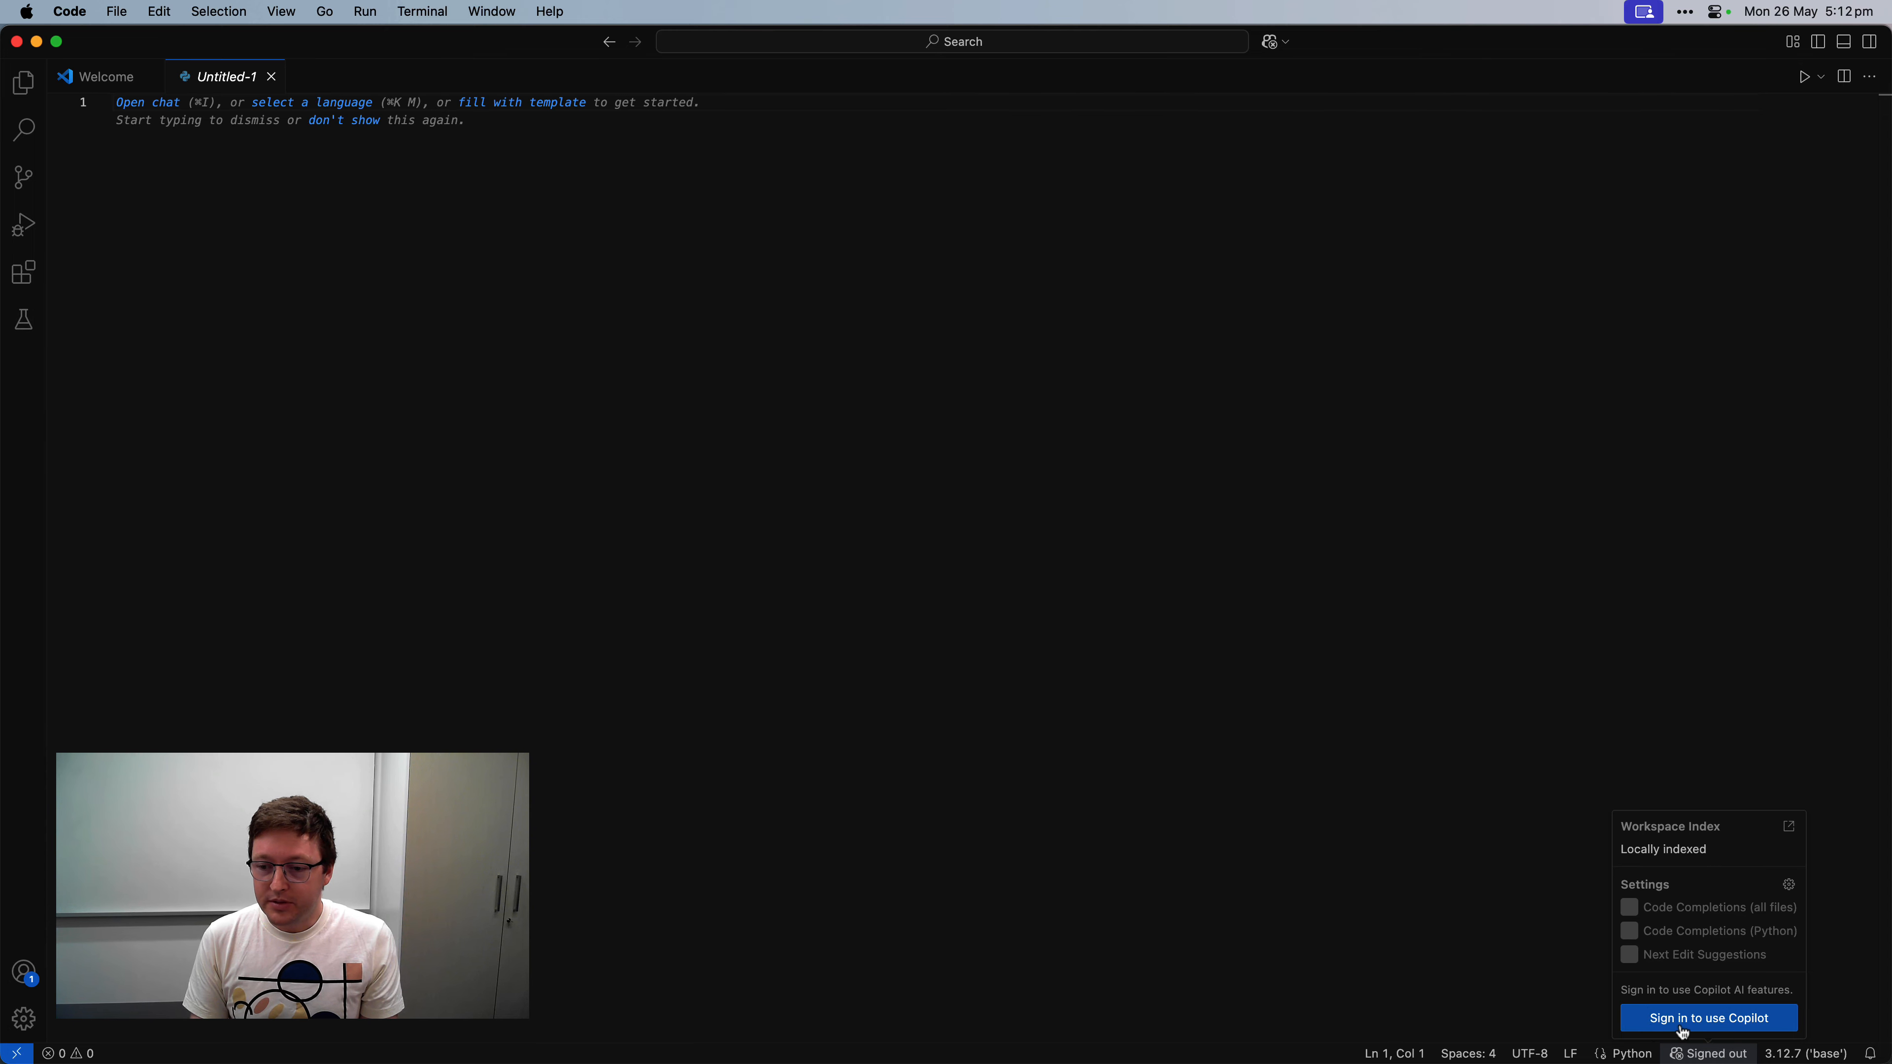
click(1719, 1027)
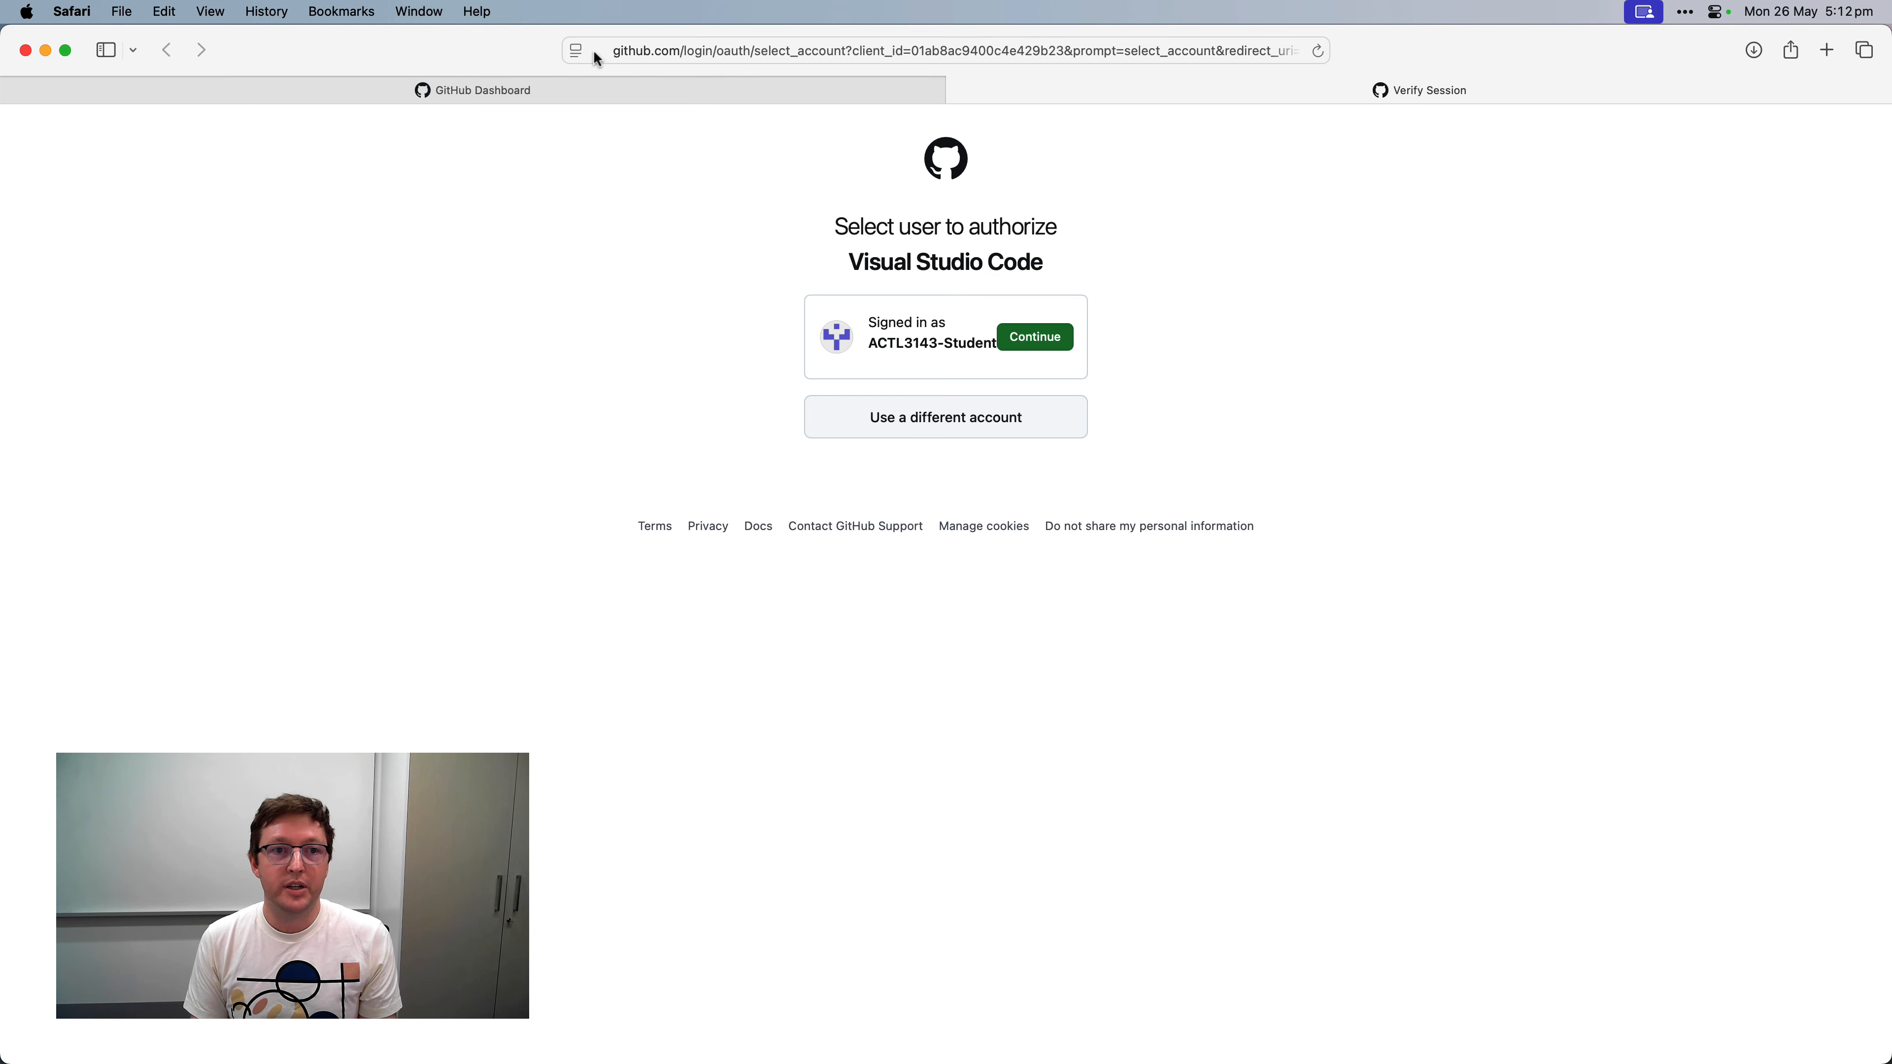
click(1016, 347)
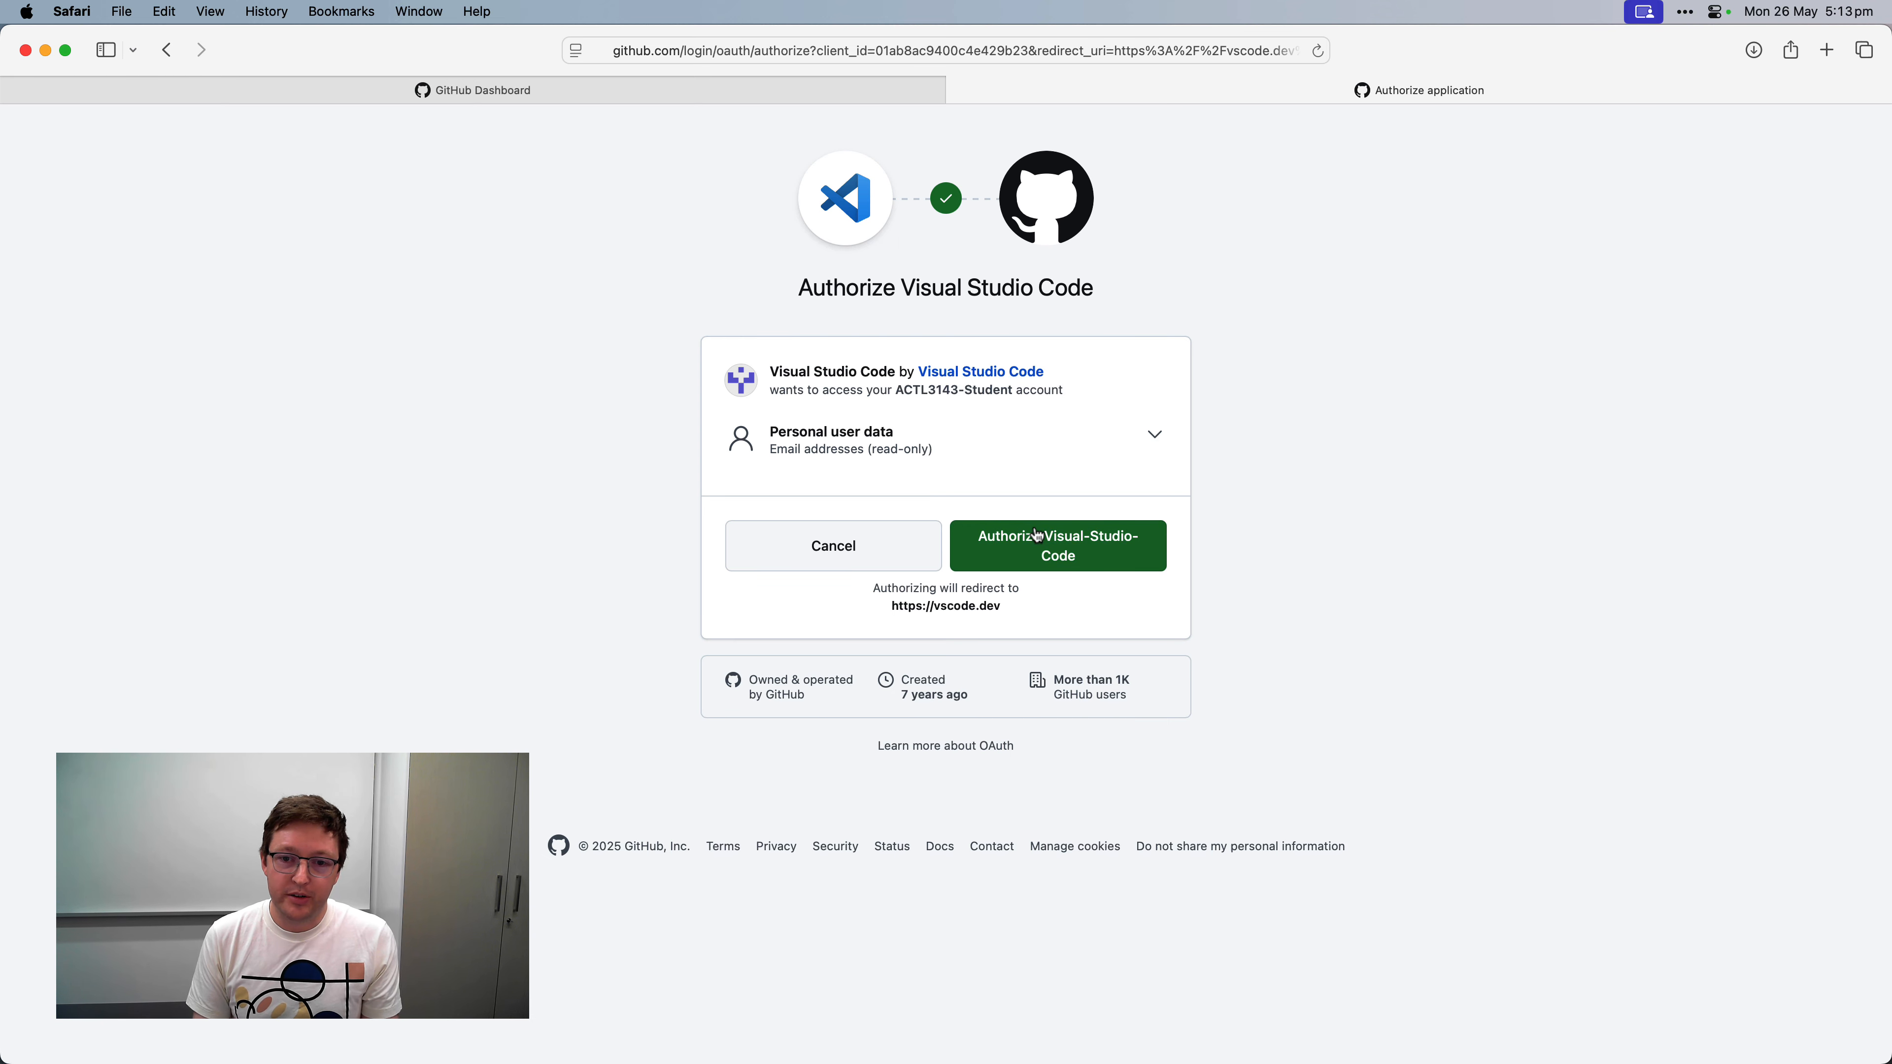
click(1104, 548)
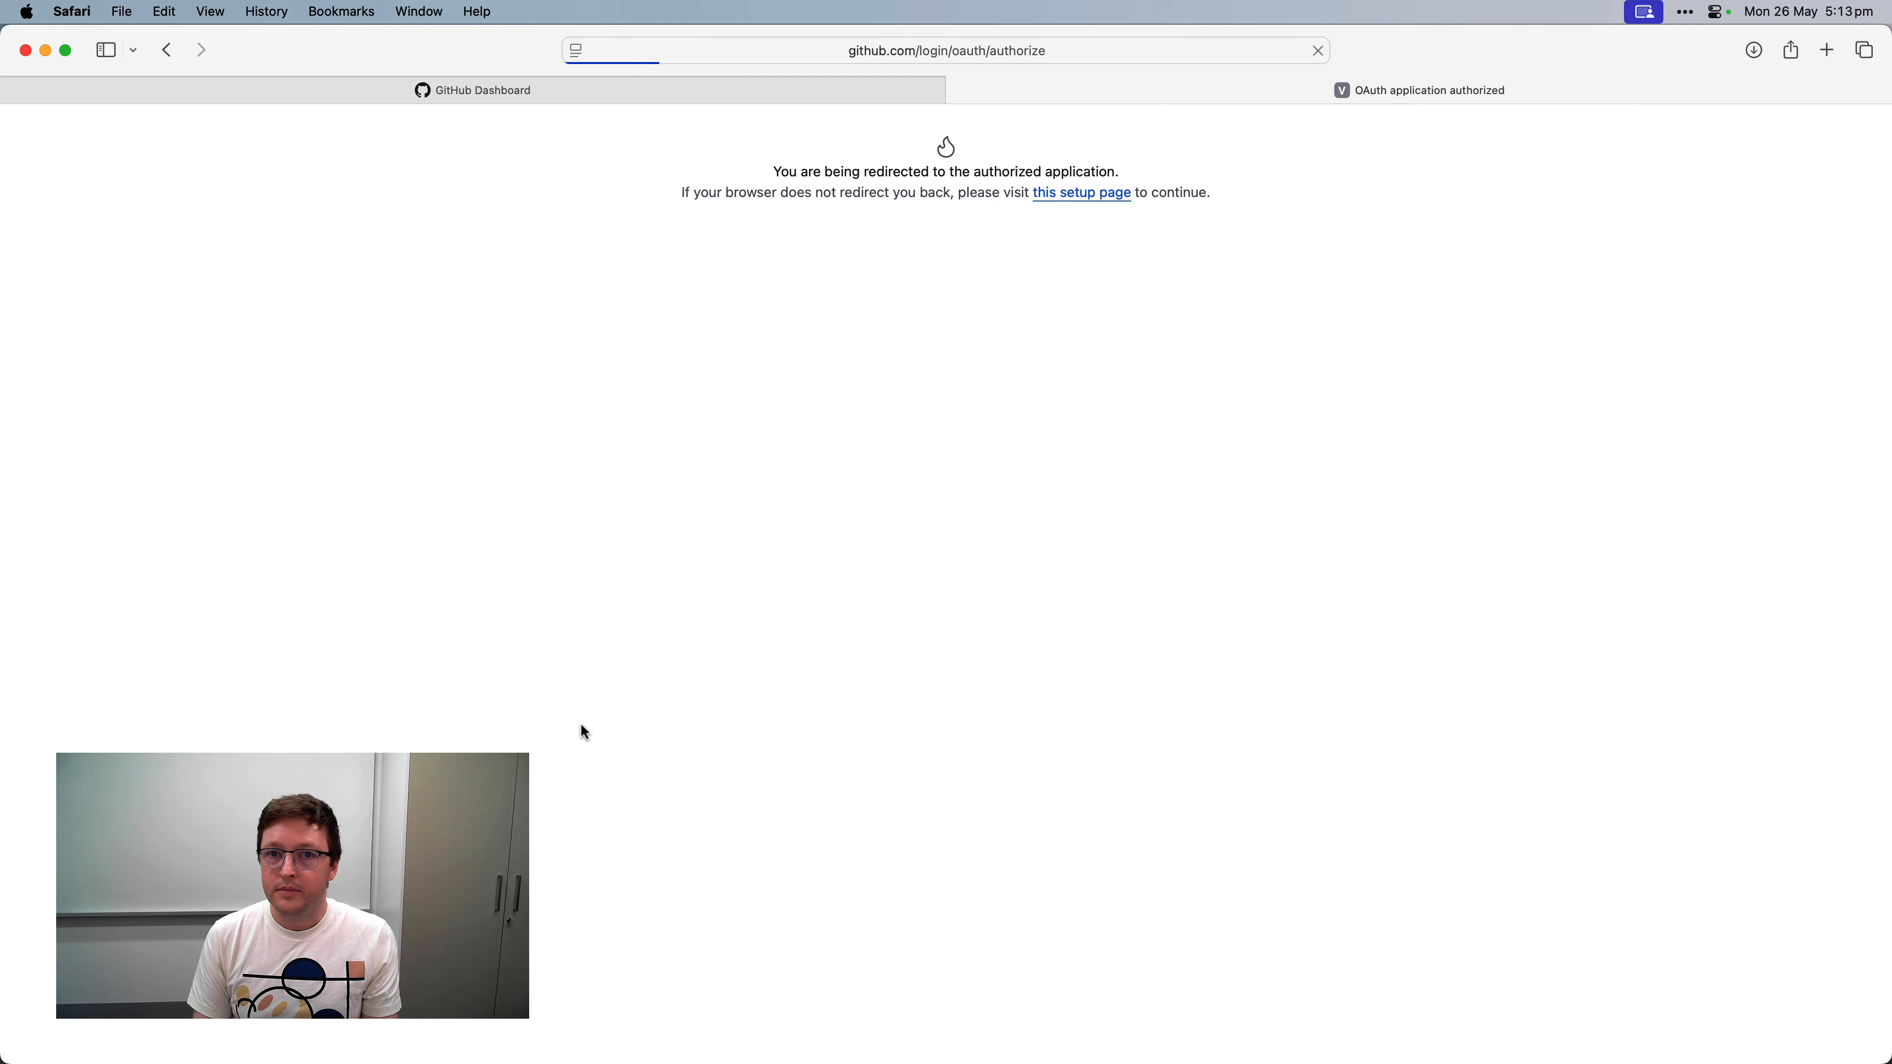
click(1087, 197)
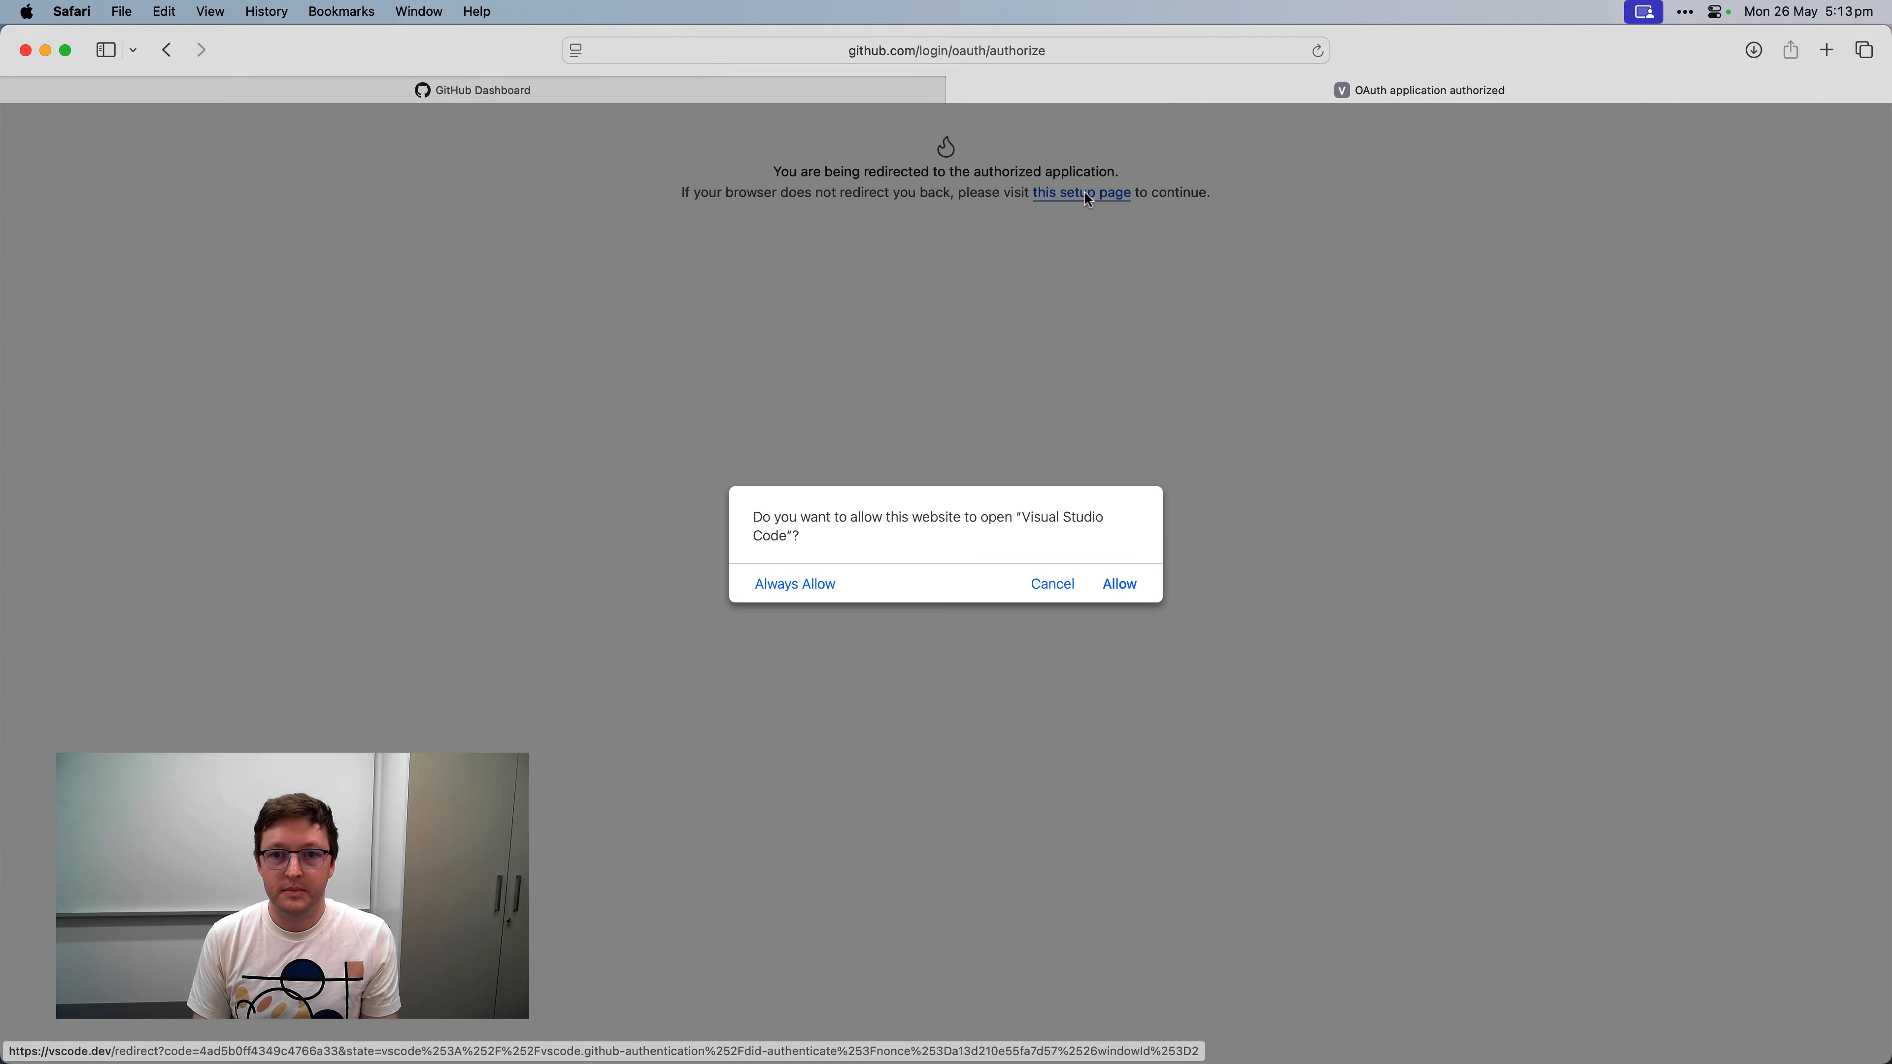
click(1120, 584)
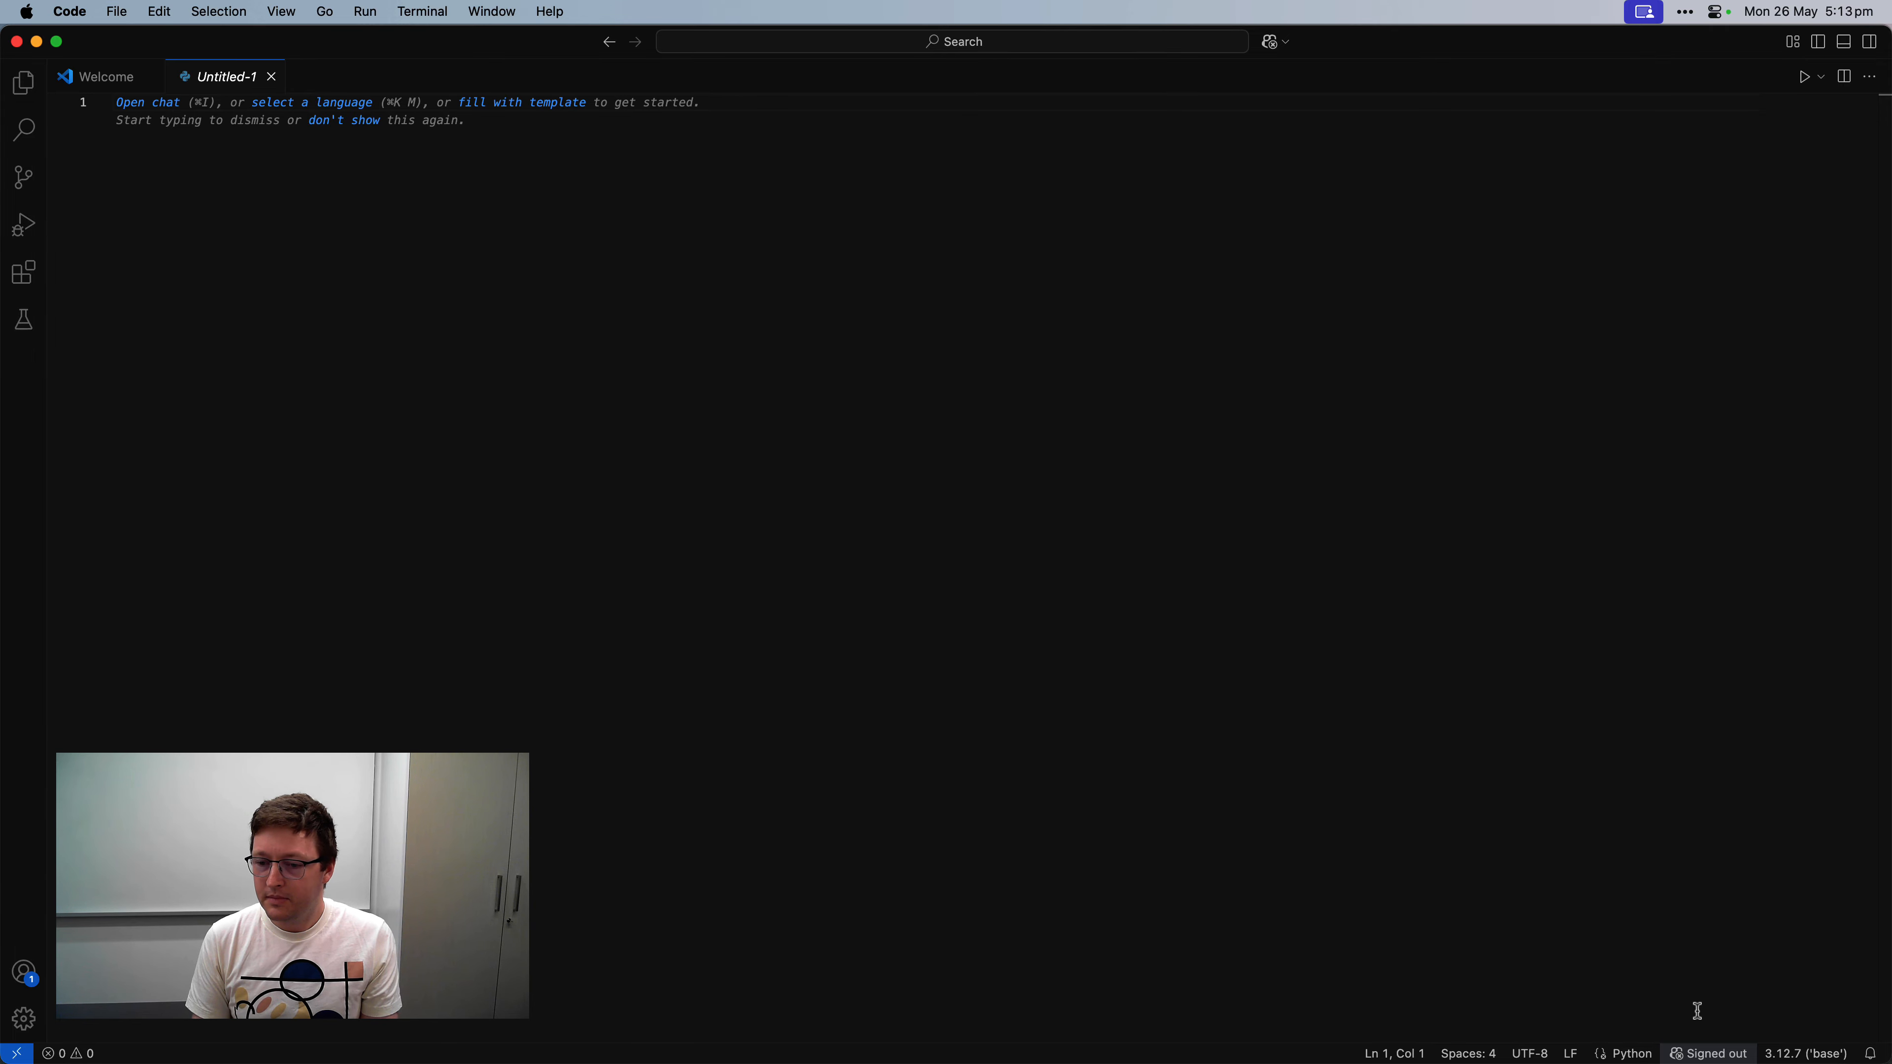
Retry the Copilot sign-in from Visual Studio Code, continuing with the ACTL3143-Student account
mouse_move(1707, 1056)
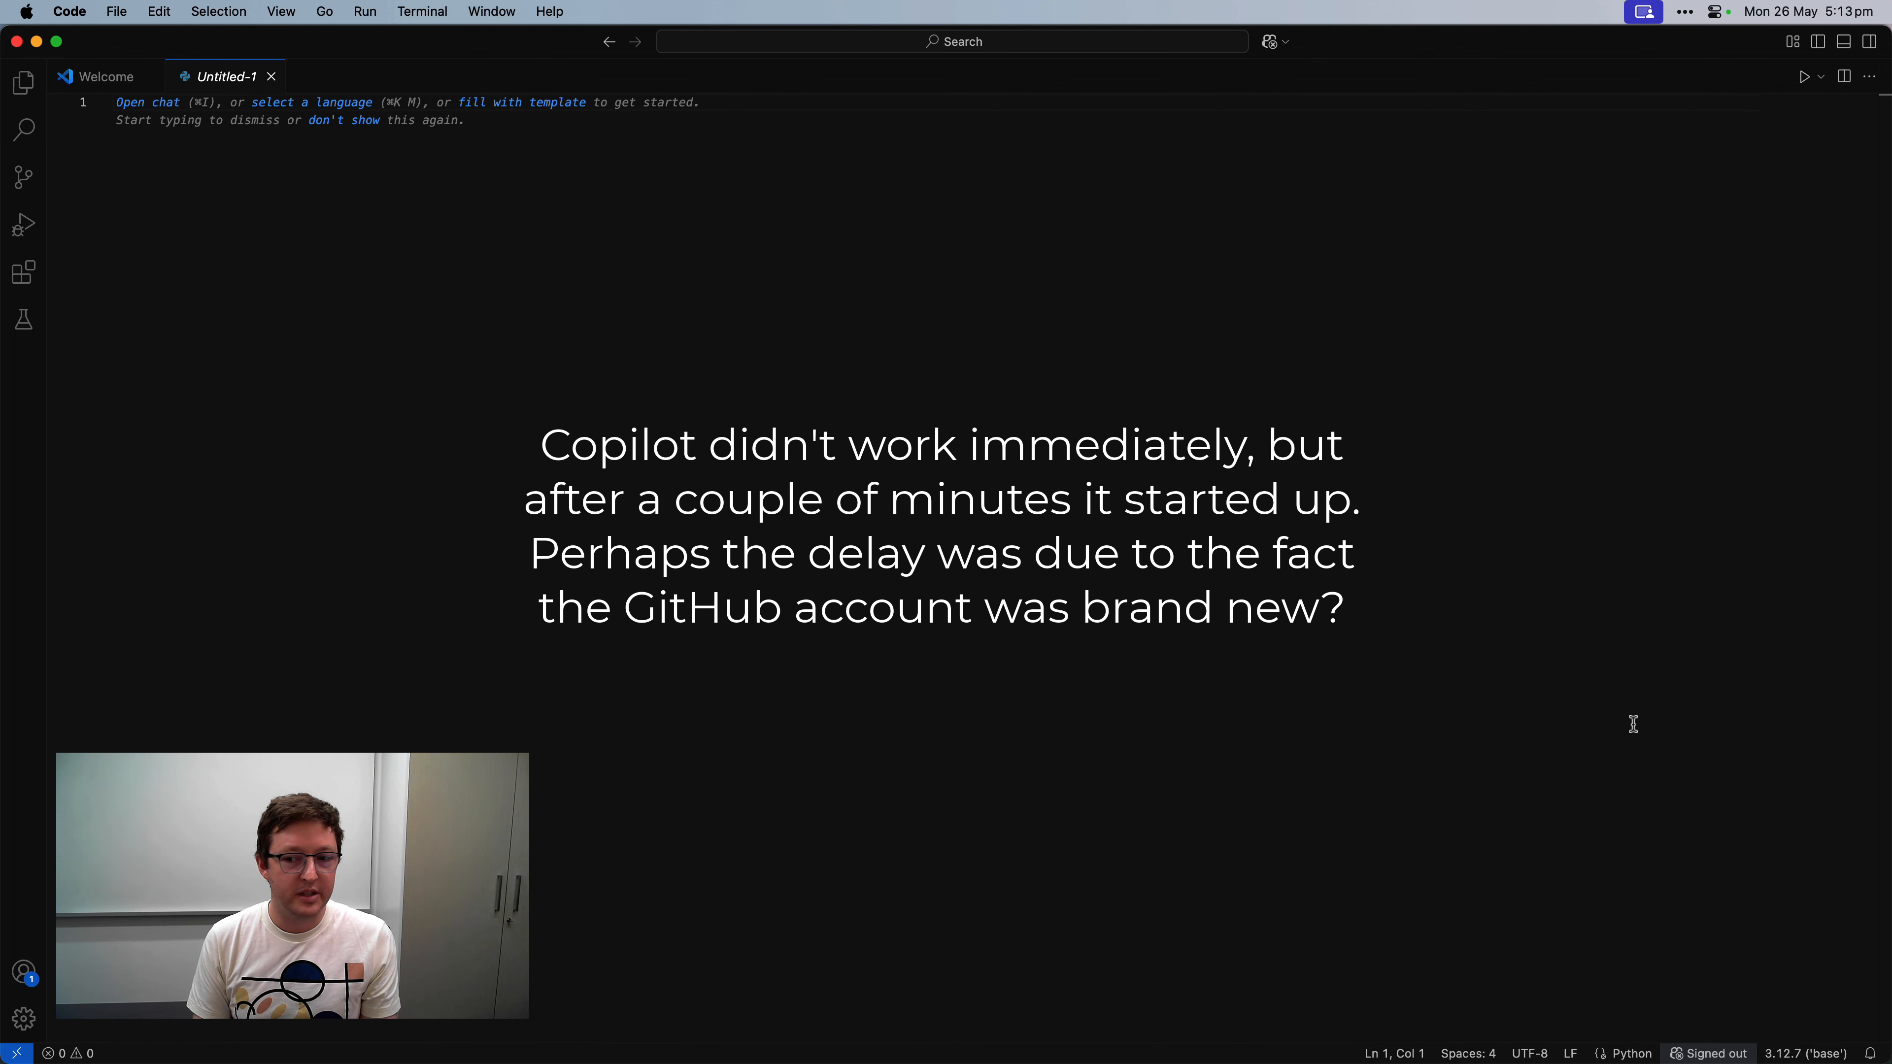
click(1710, 1018)
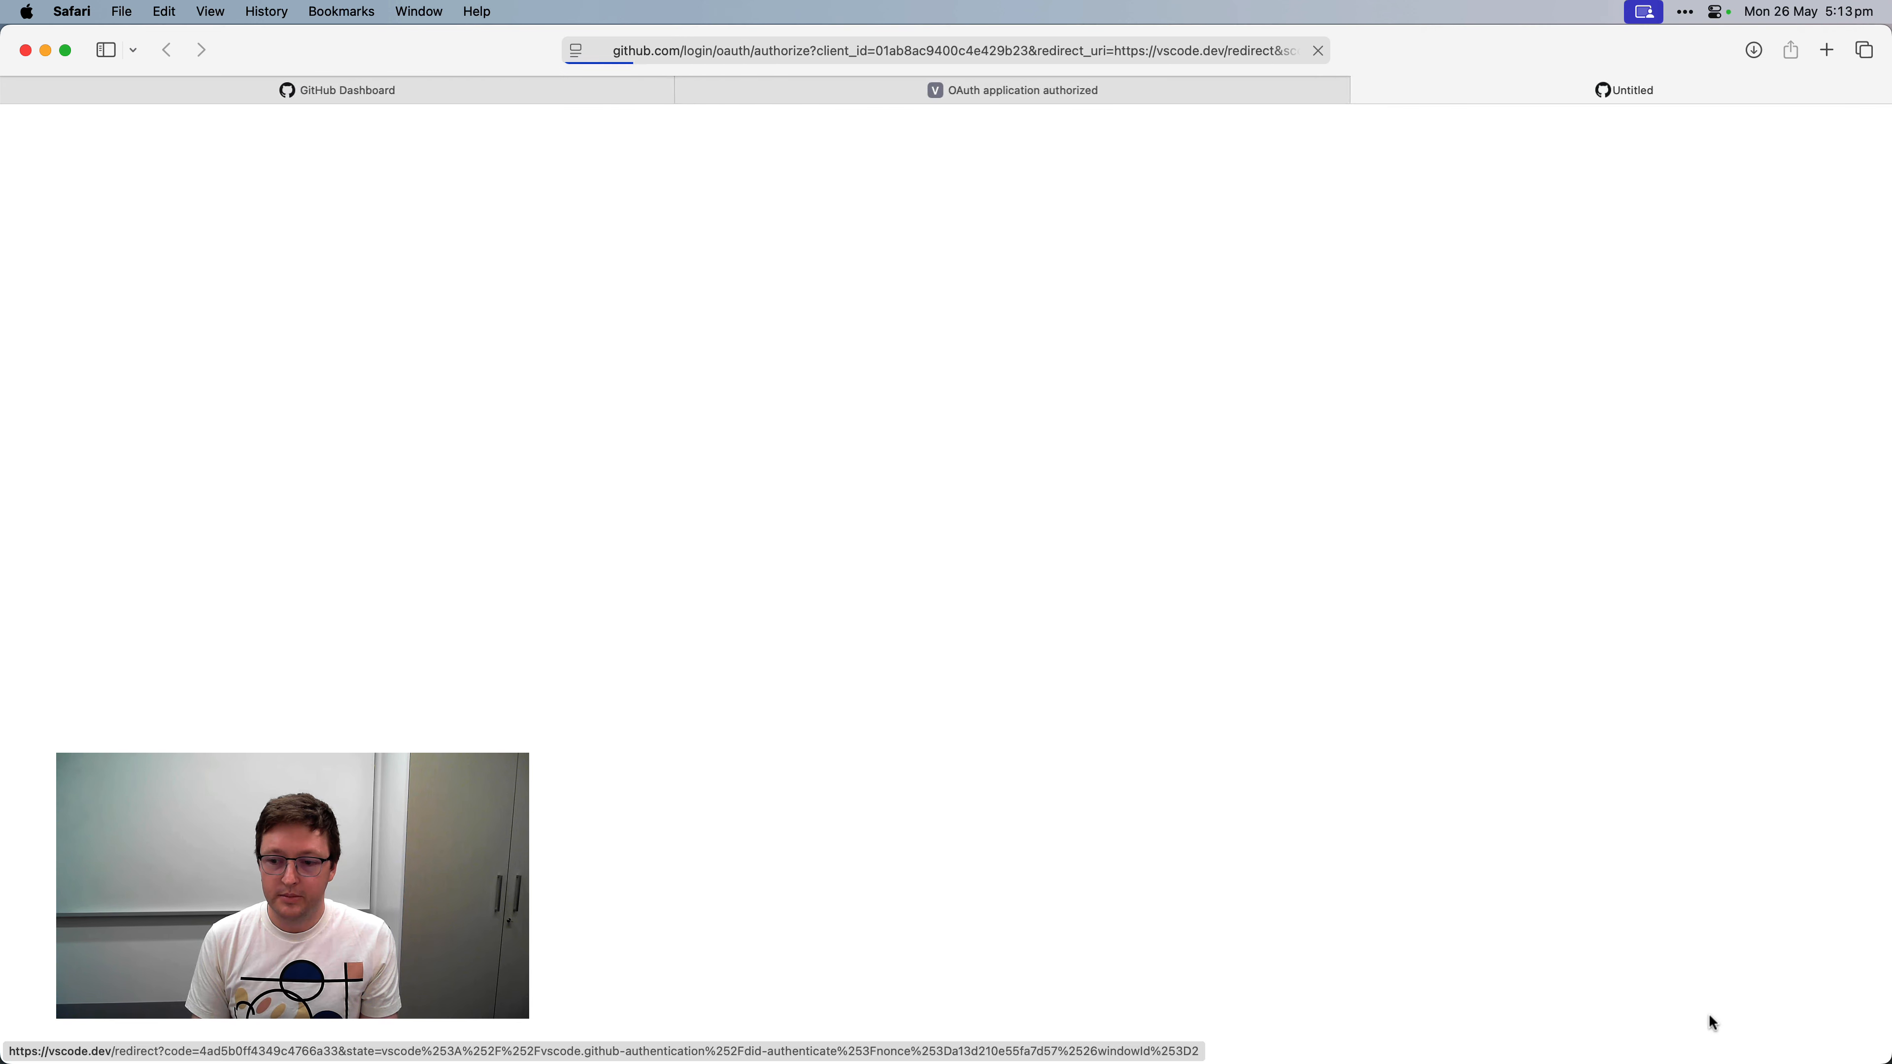
click(1034, 348)
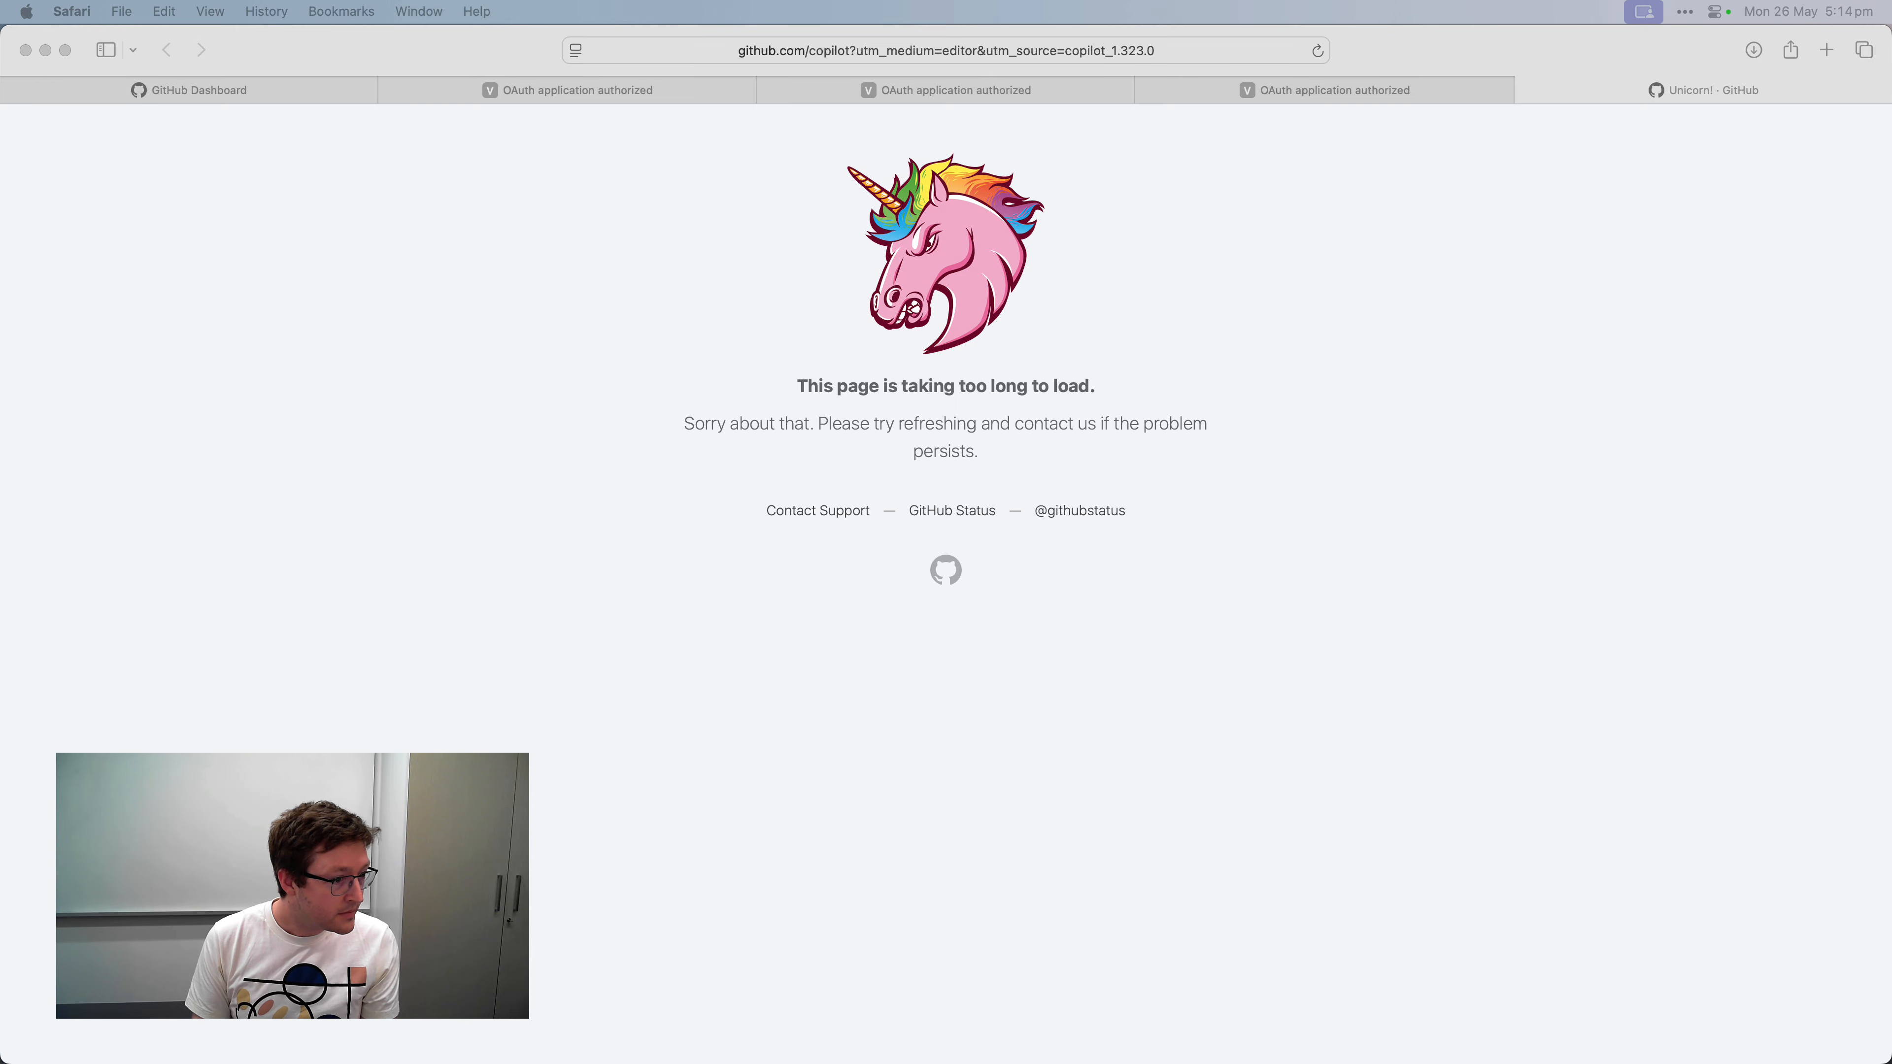
Bring the GitHub Copilot email into view, enlarge its window, and read what the free plan includes
drag(0, 298, 774, 103)
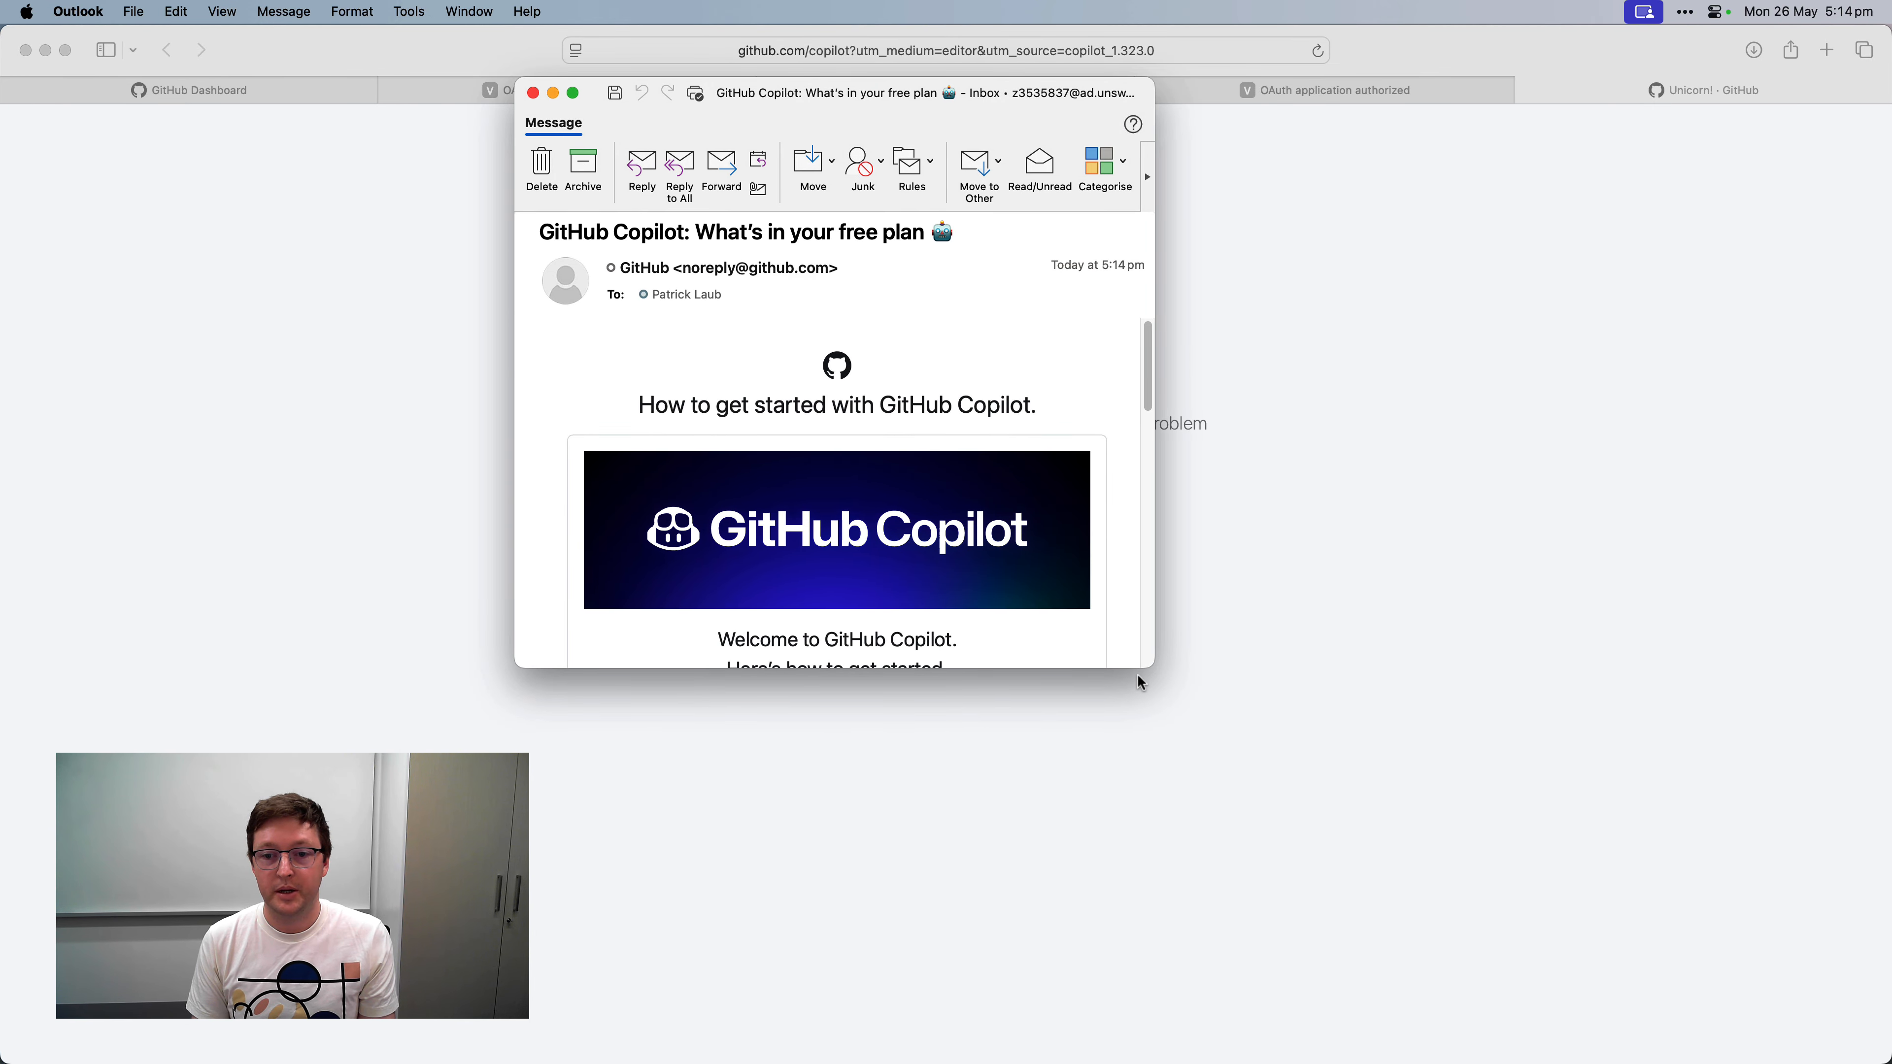
drag(1153, 665, 1593, 1046)
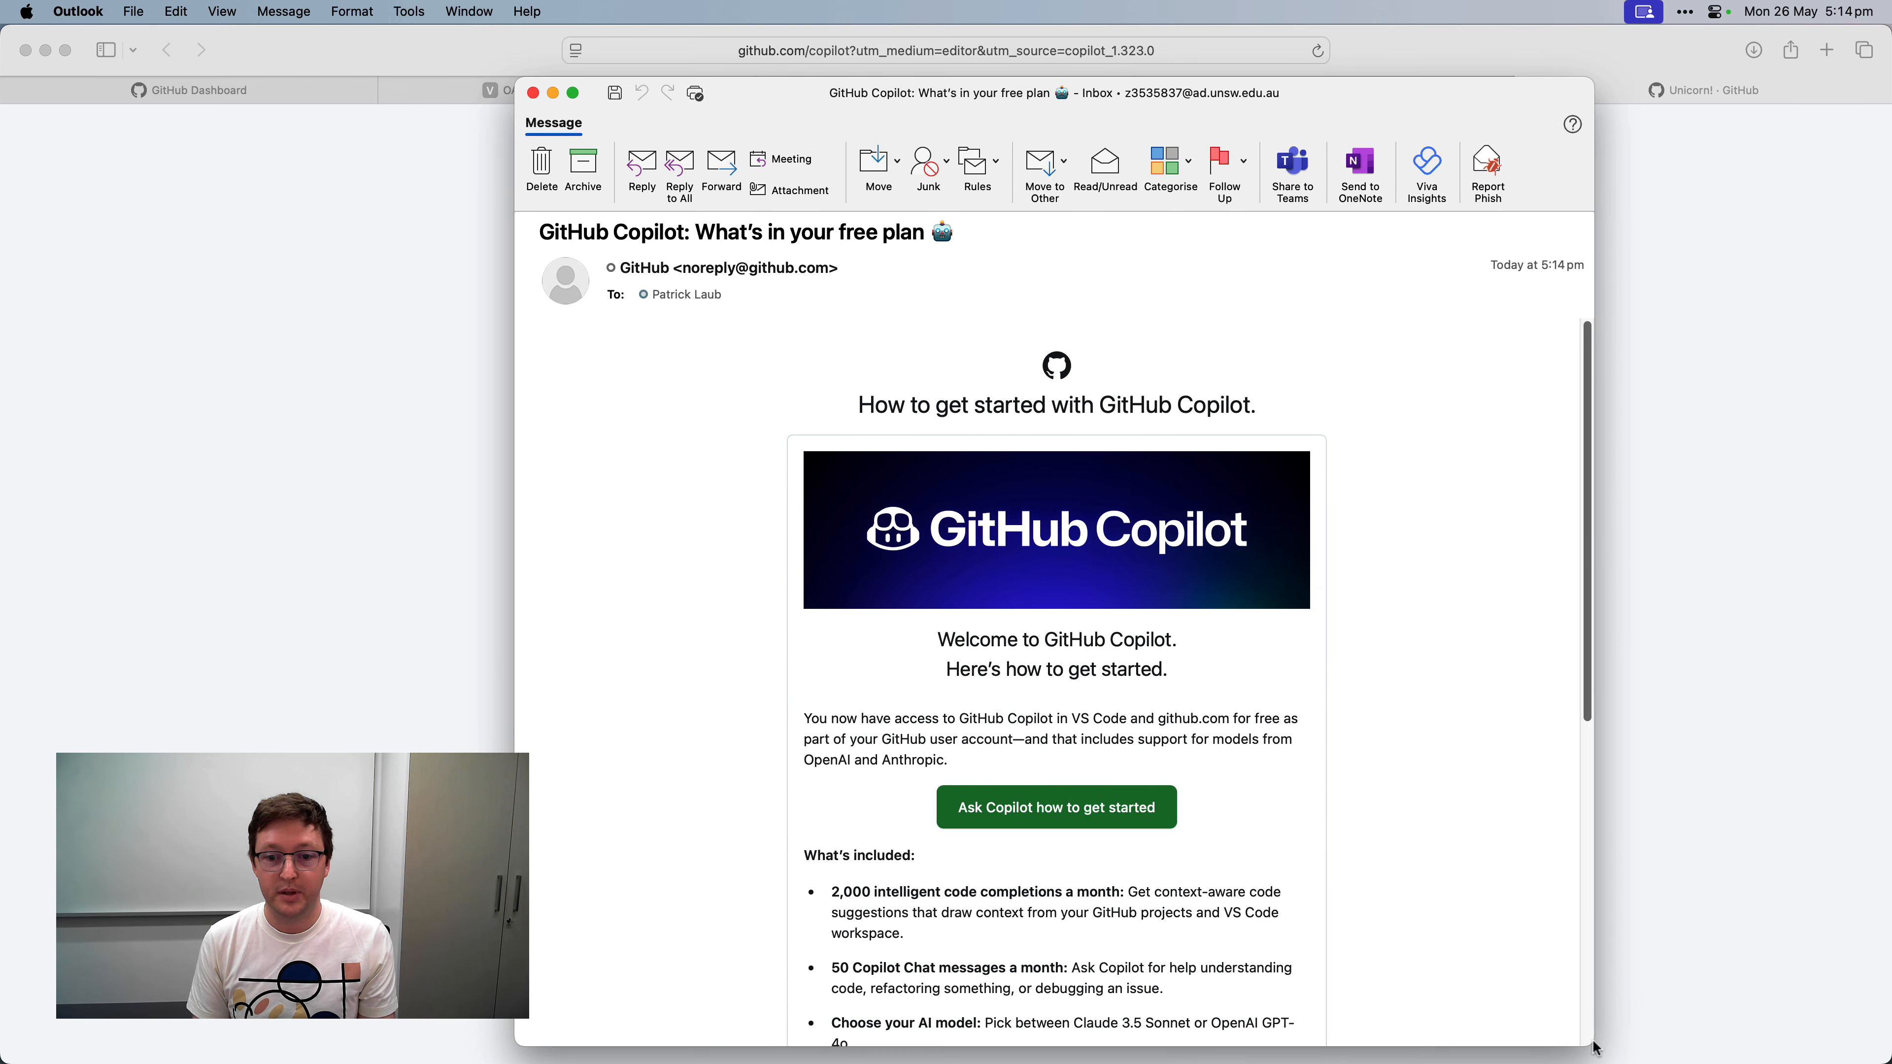
drag(1586, 619, 1571, 817)
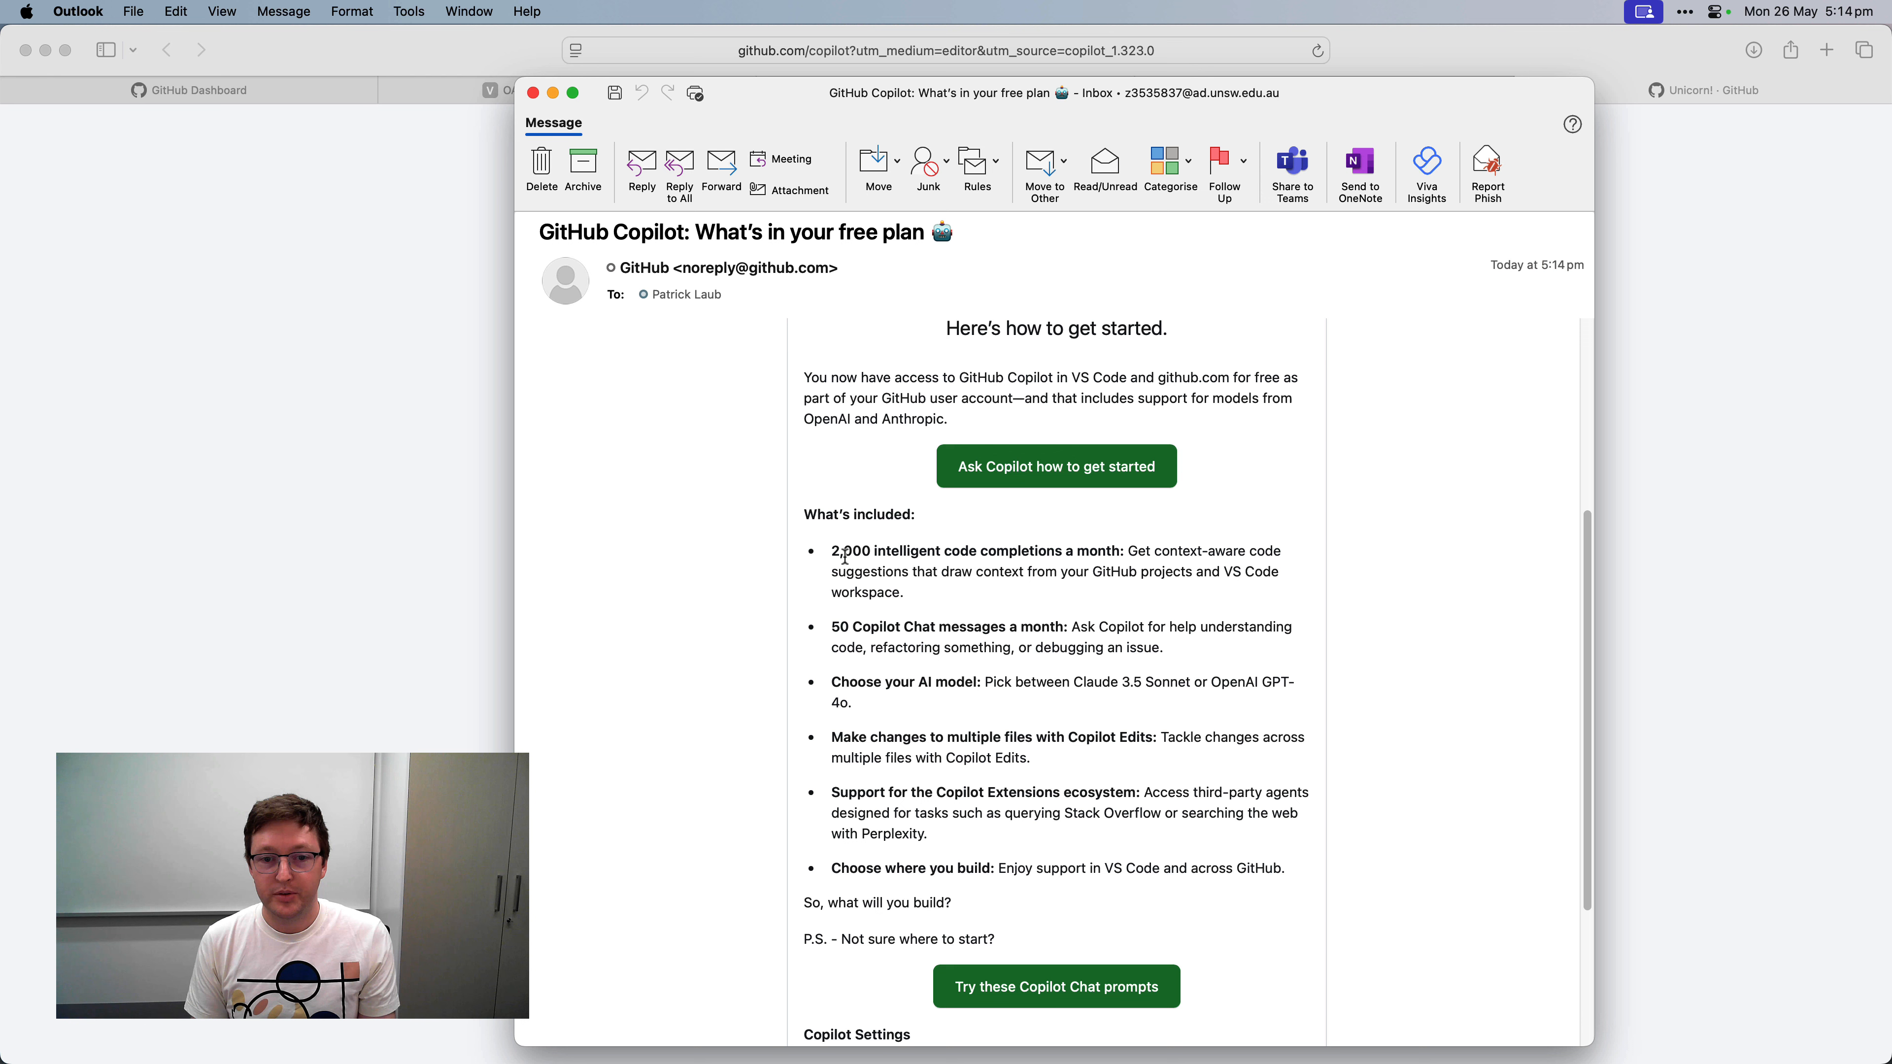
drag(842, 553, 947, 563)
click(918, 562)
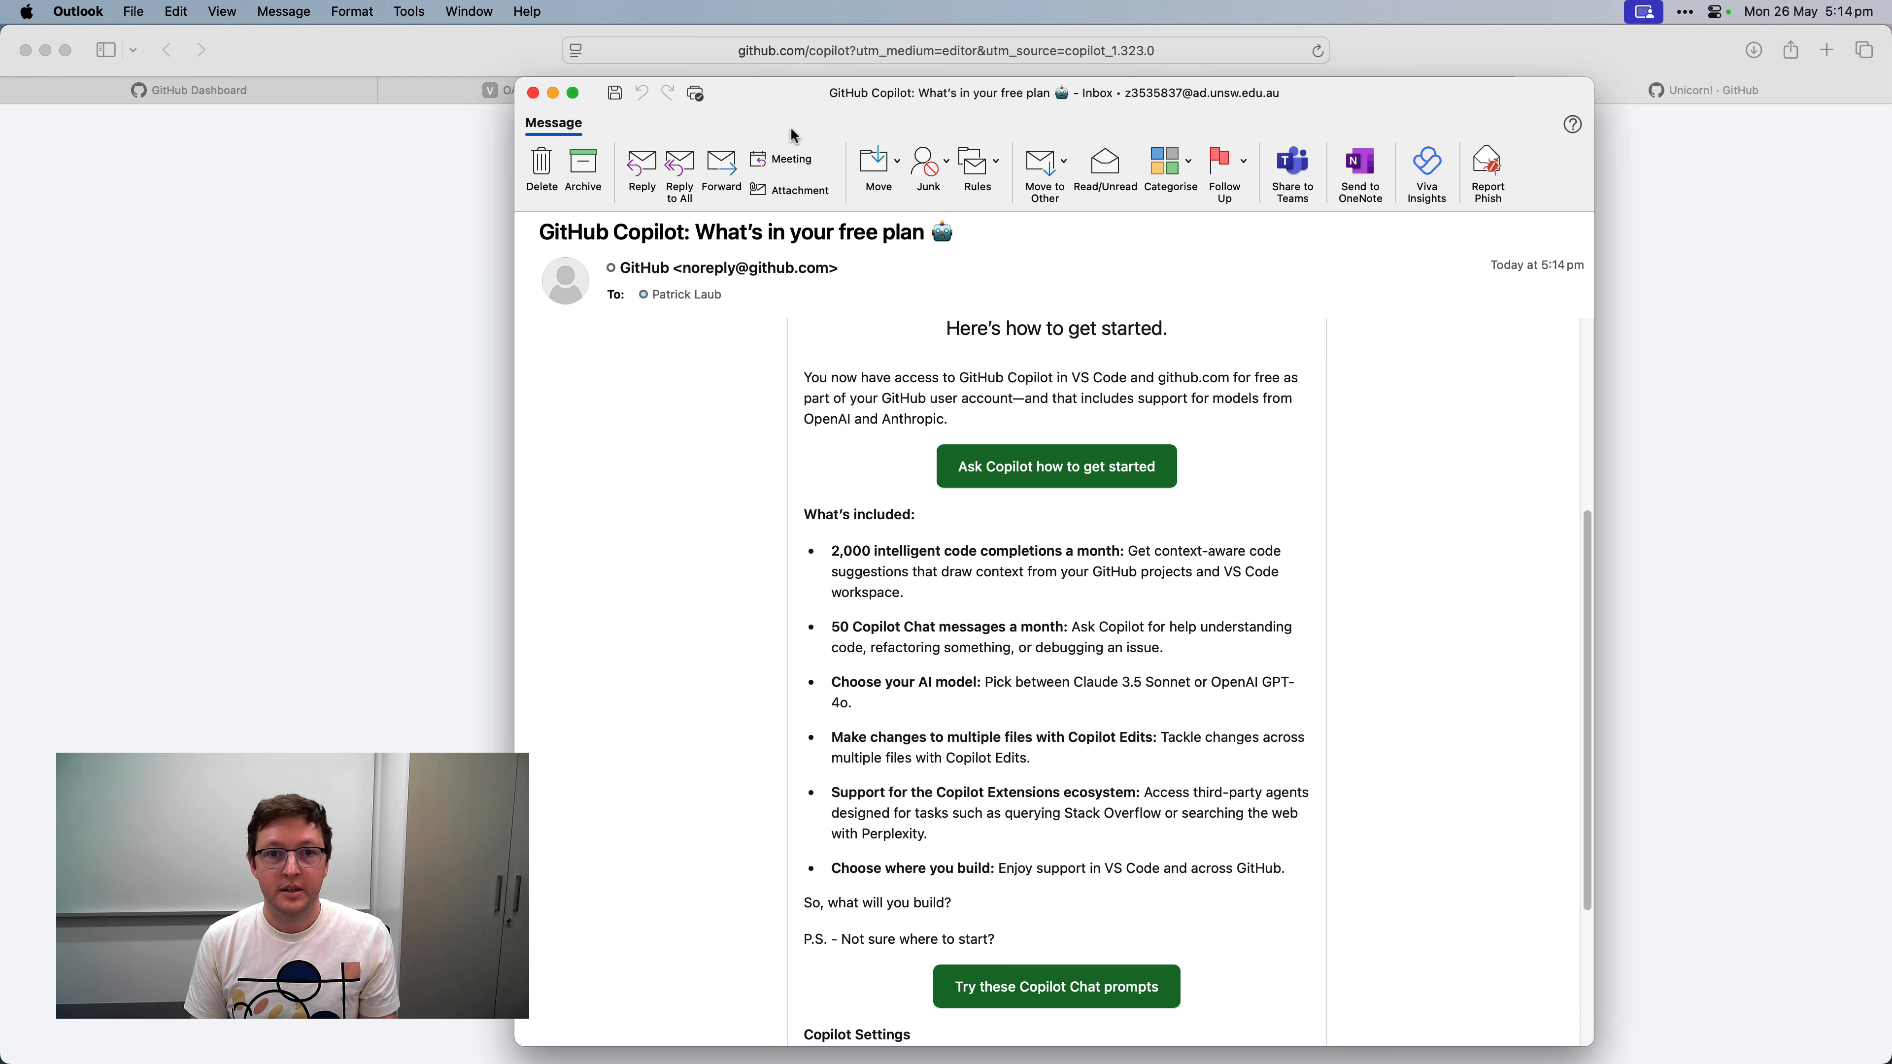
Move the email window aside, return to the GitHub dashboard in Safari, and start joining GitHub Education
drag(773, 102, 1027, 129)
click(672, 276)
click(237, 86)
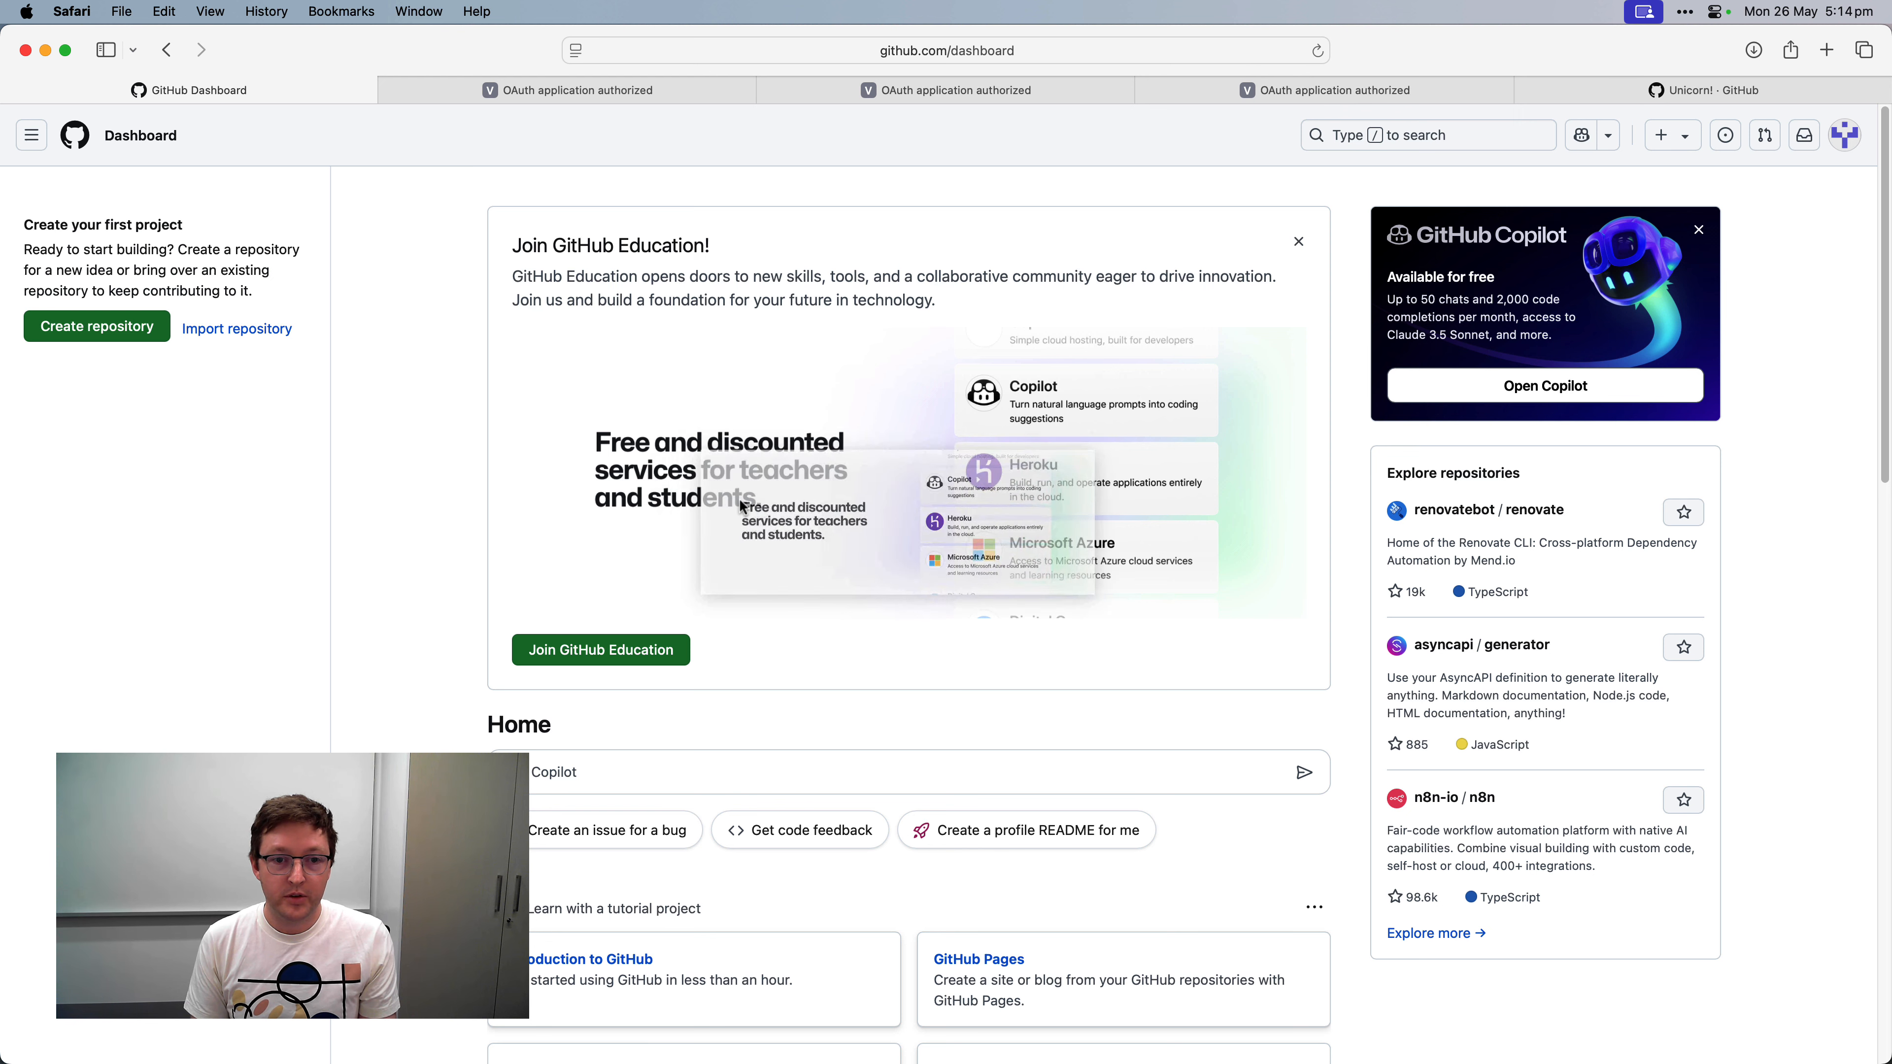
click(615, 654)
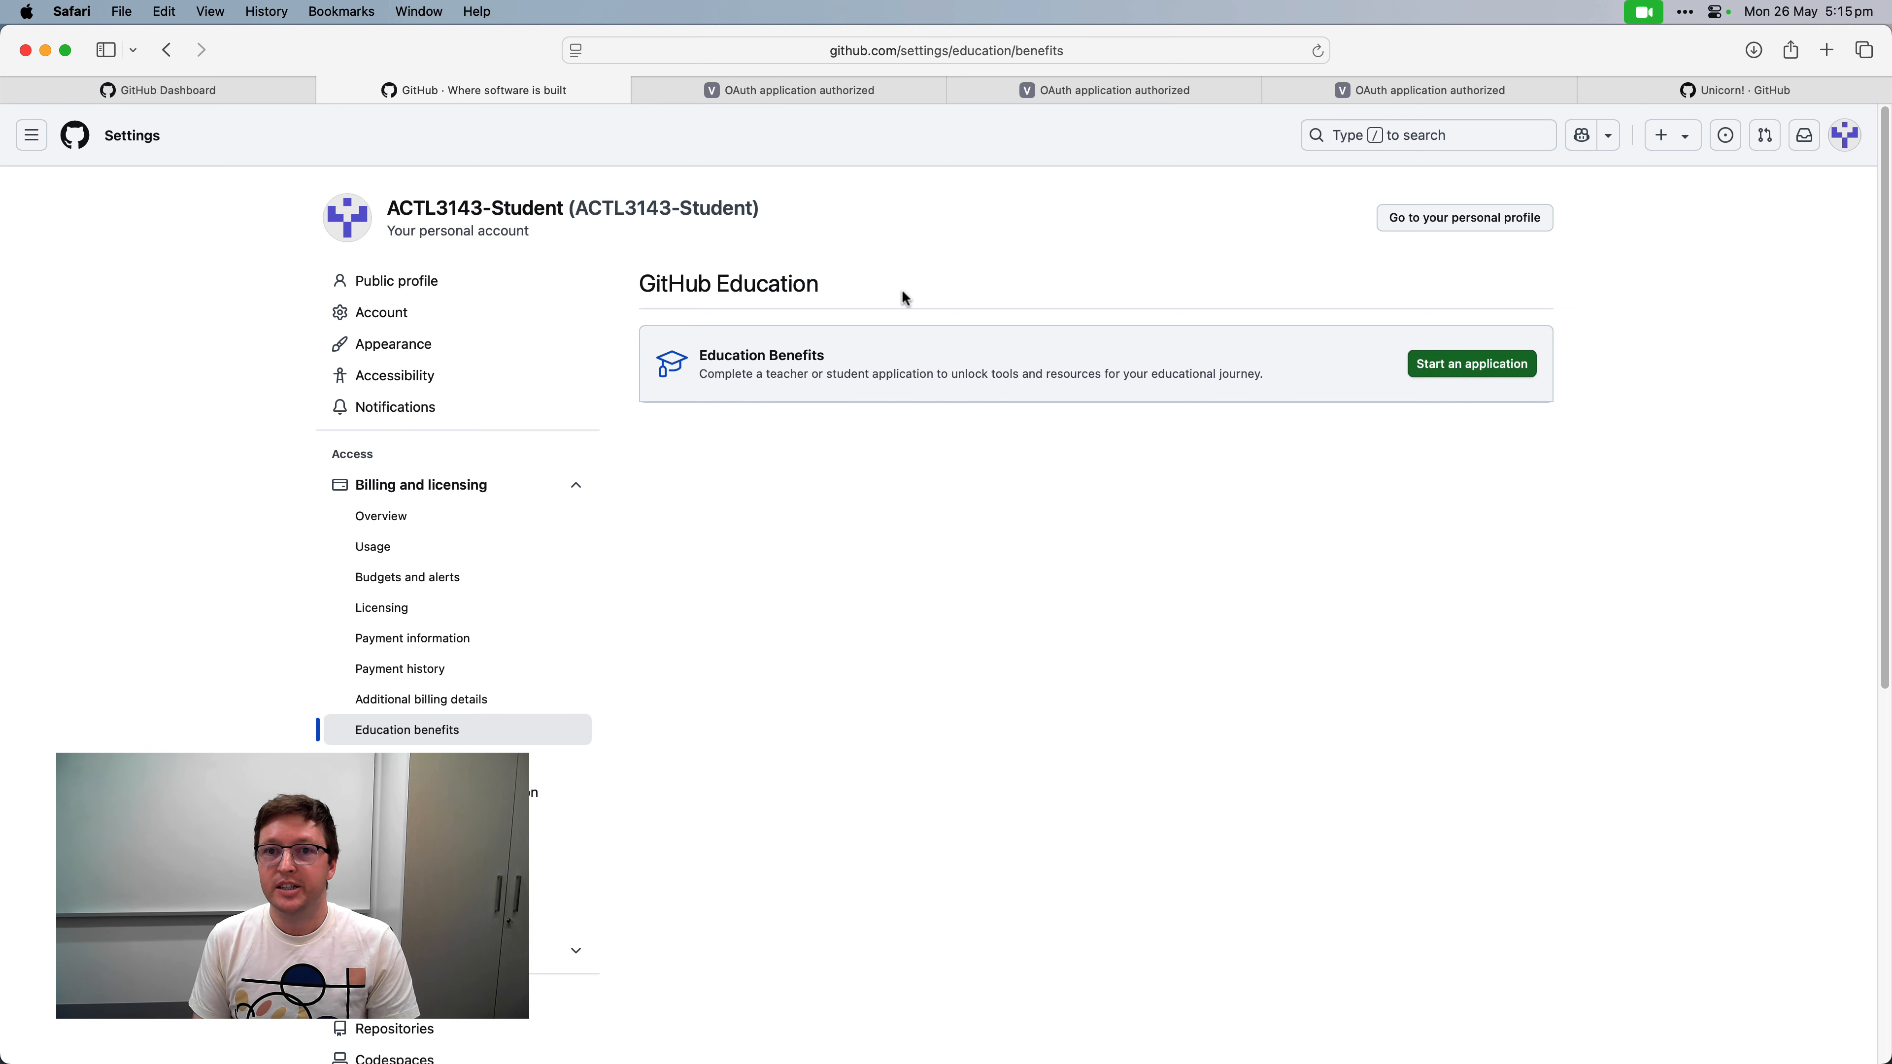
Close the three OAuth application authorized pages, keeping the GitHub Education benefits page open
click(644, 90)
click(644, 90)
click(647, 92)
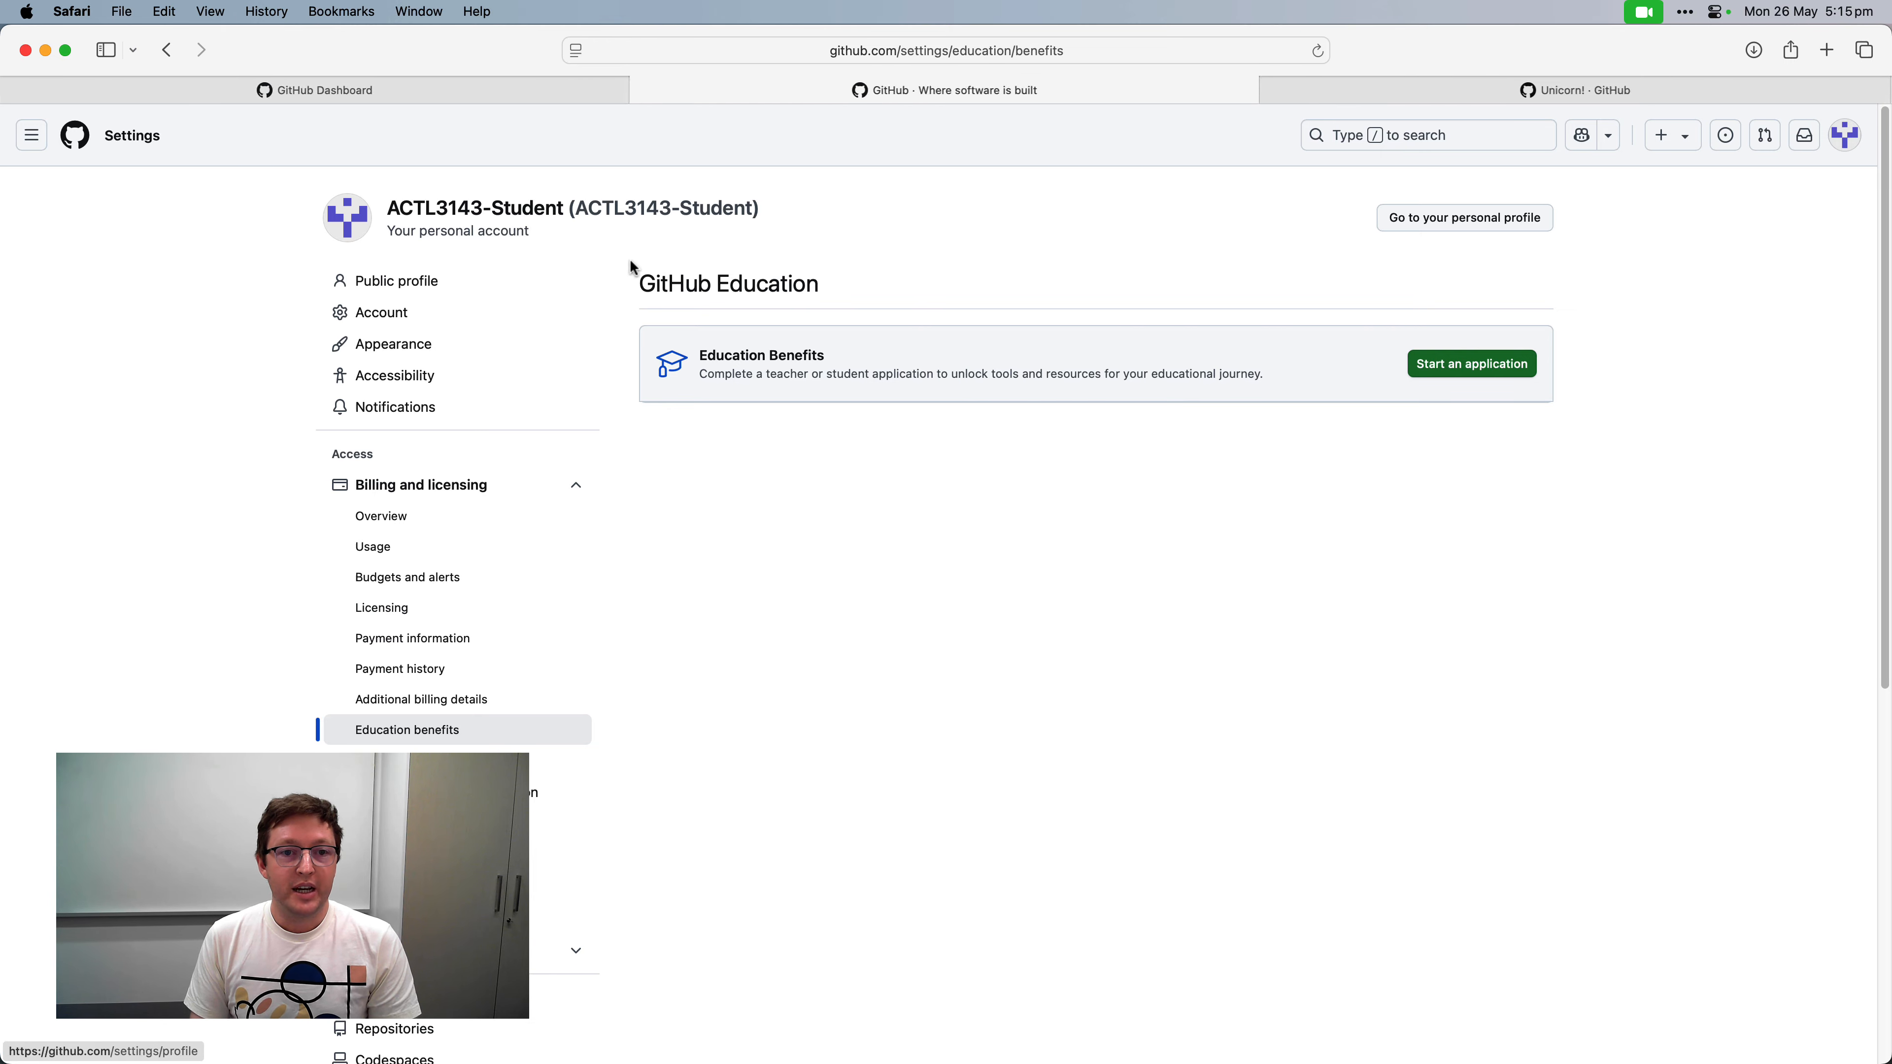
drag(643, 282, 791, 285)
click(825, 294)
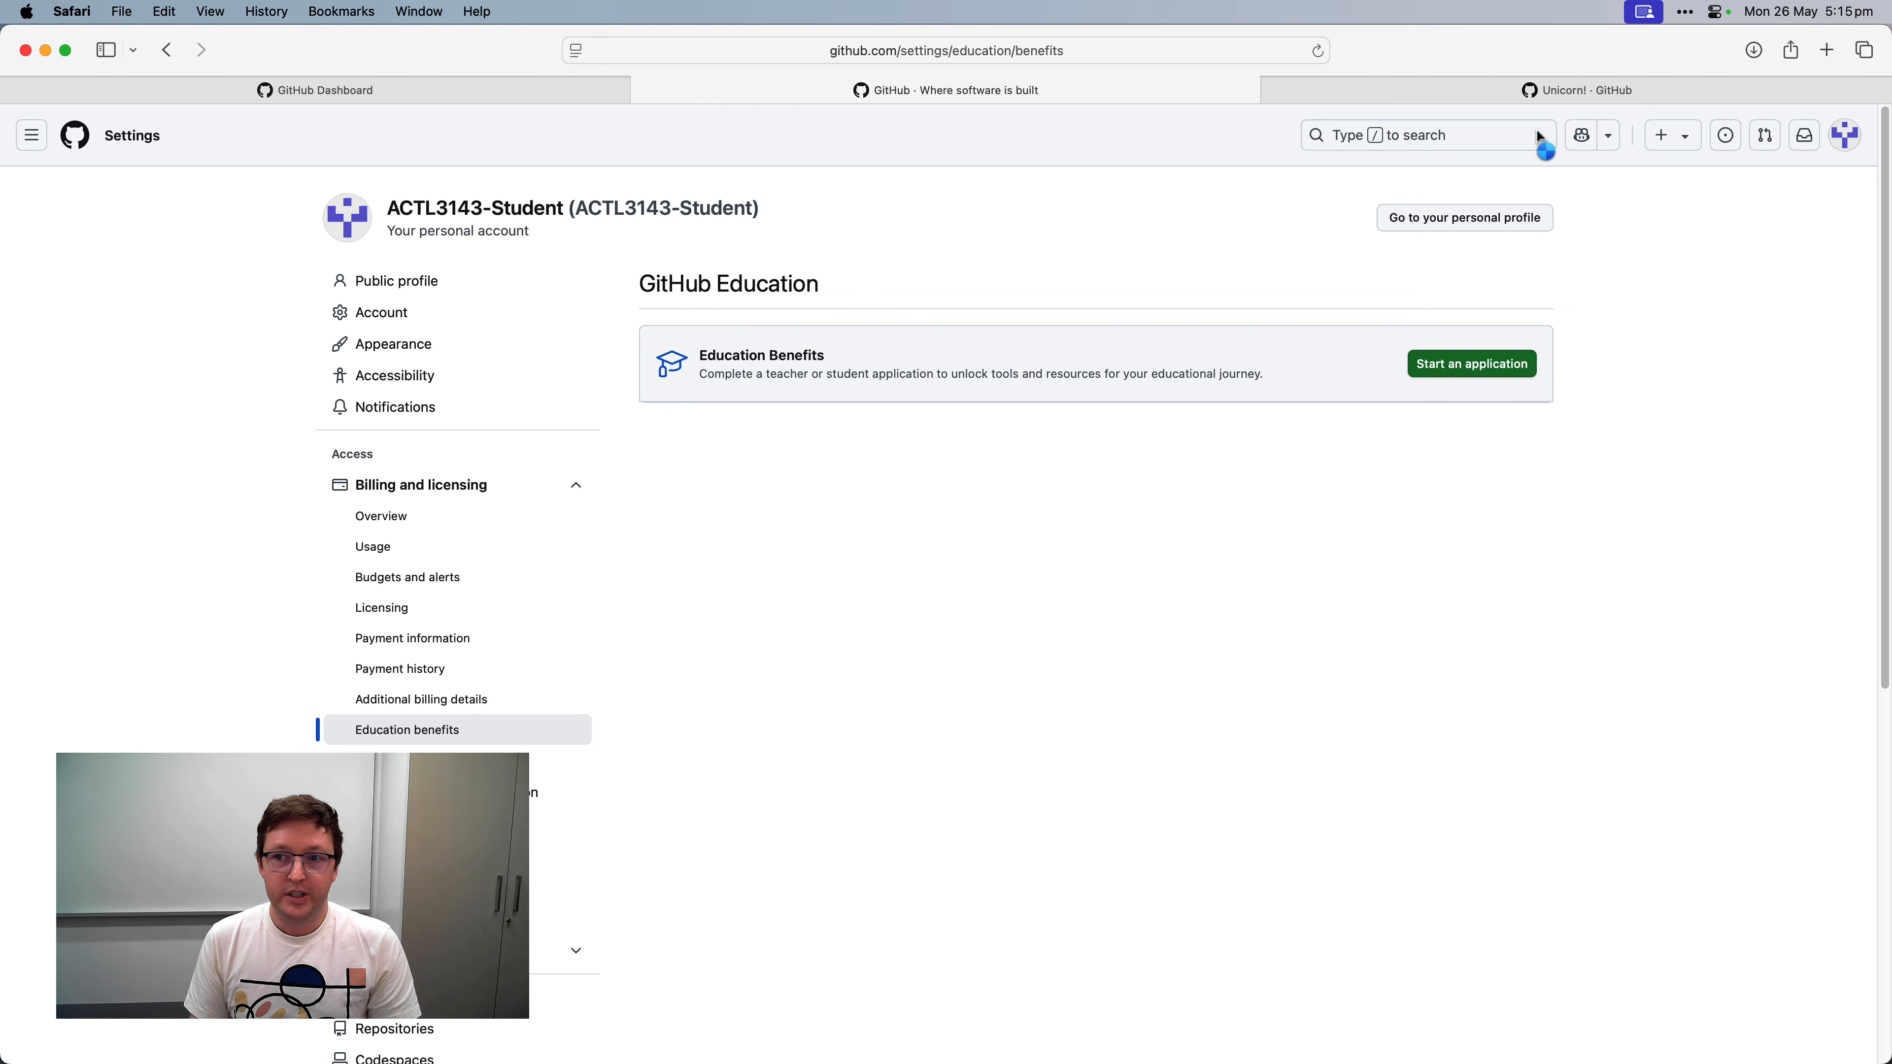
Open the account's Licensing settings and check the active Copilot subscription
click(1845, 135)
drag(735, 448, 655, 450)
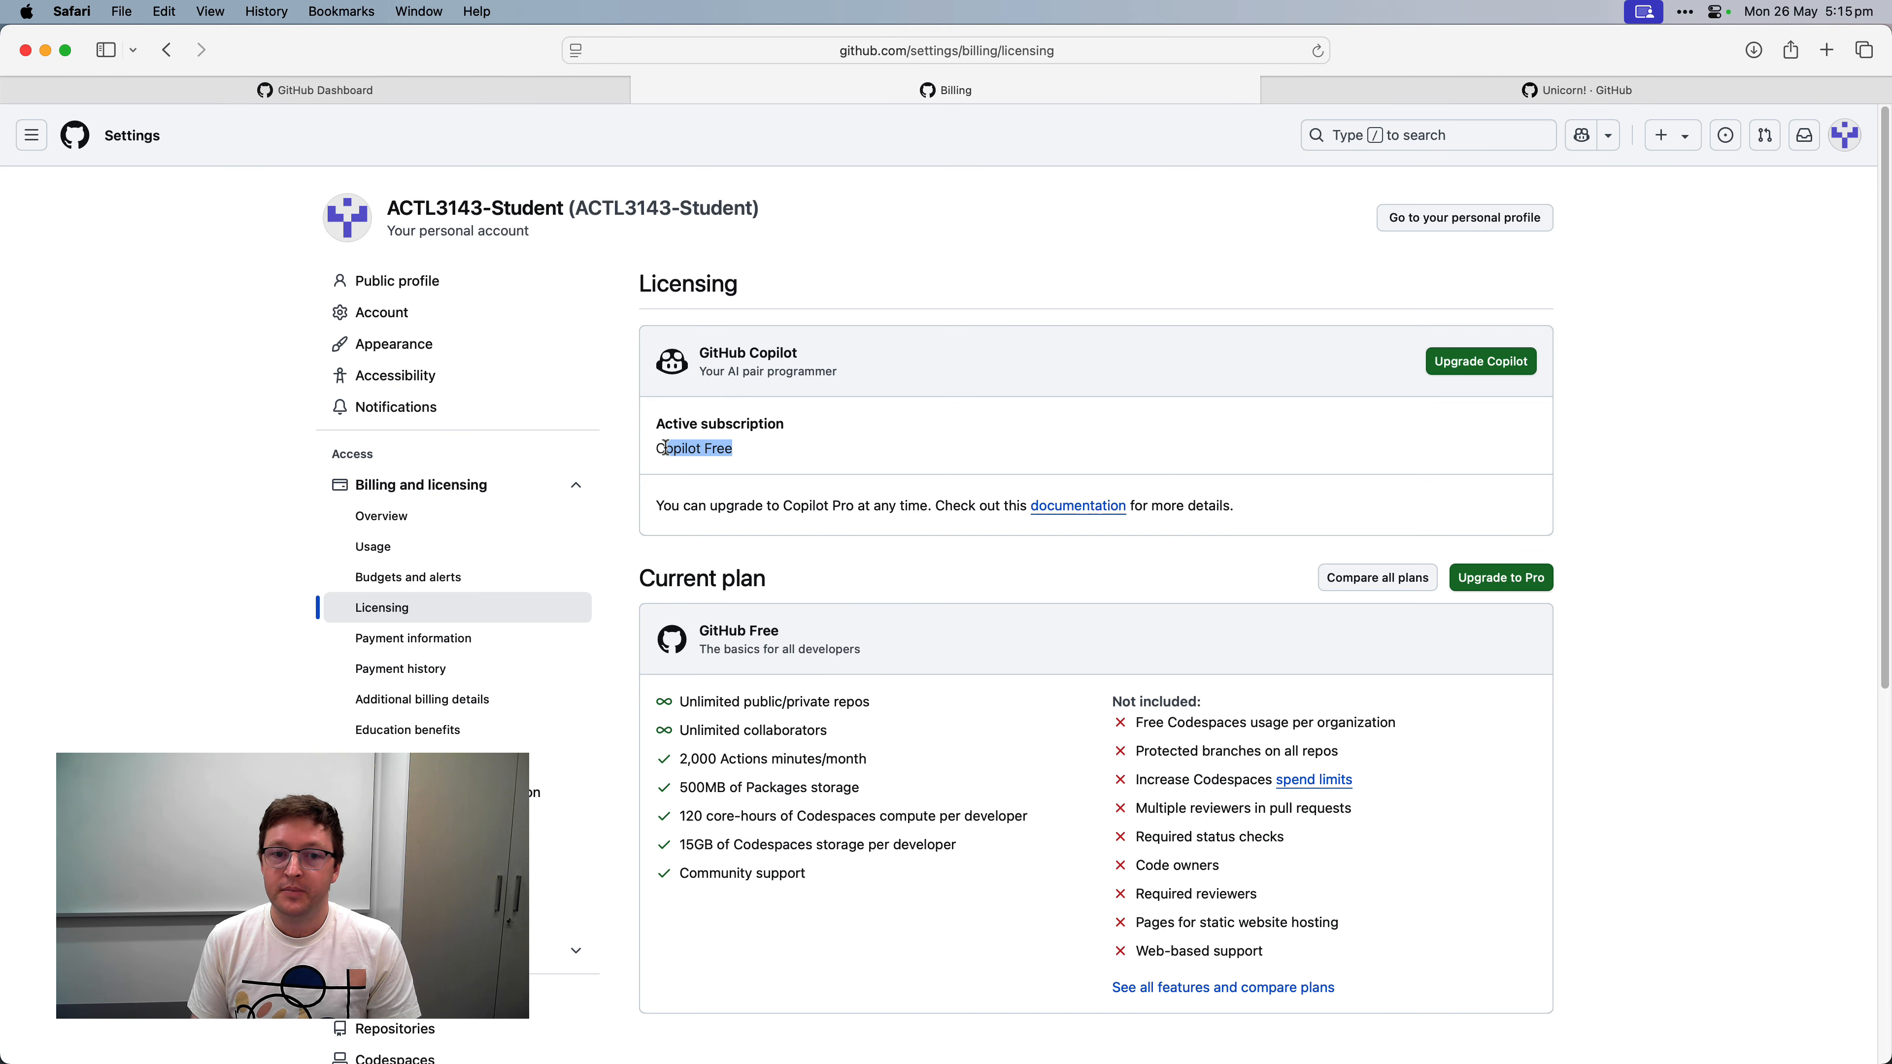
click(776, 478)
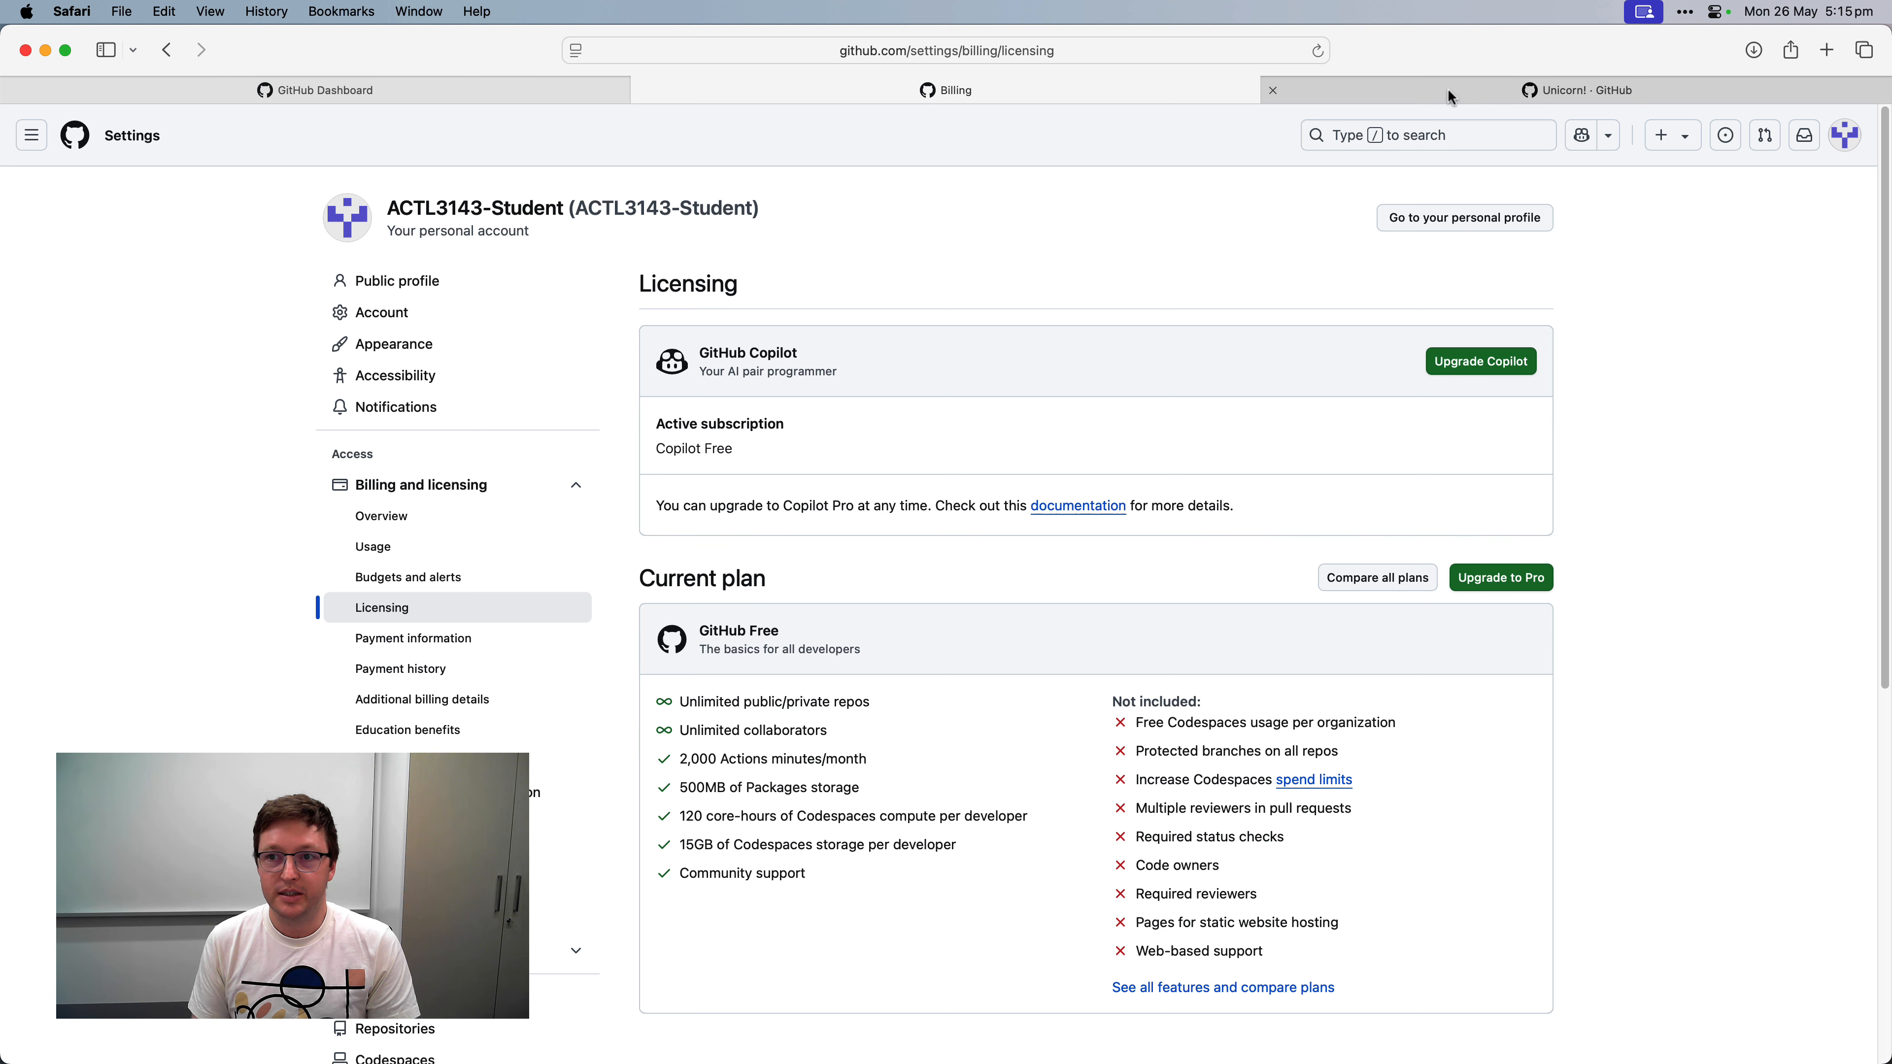
Switch back to the Copilot email in Outlook, reposition its window, and review the monthly code completion allowance
key(super+Tab)
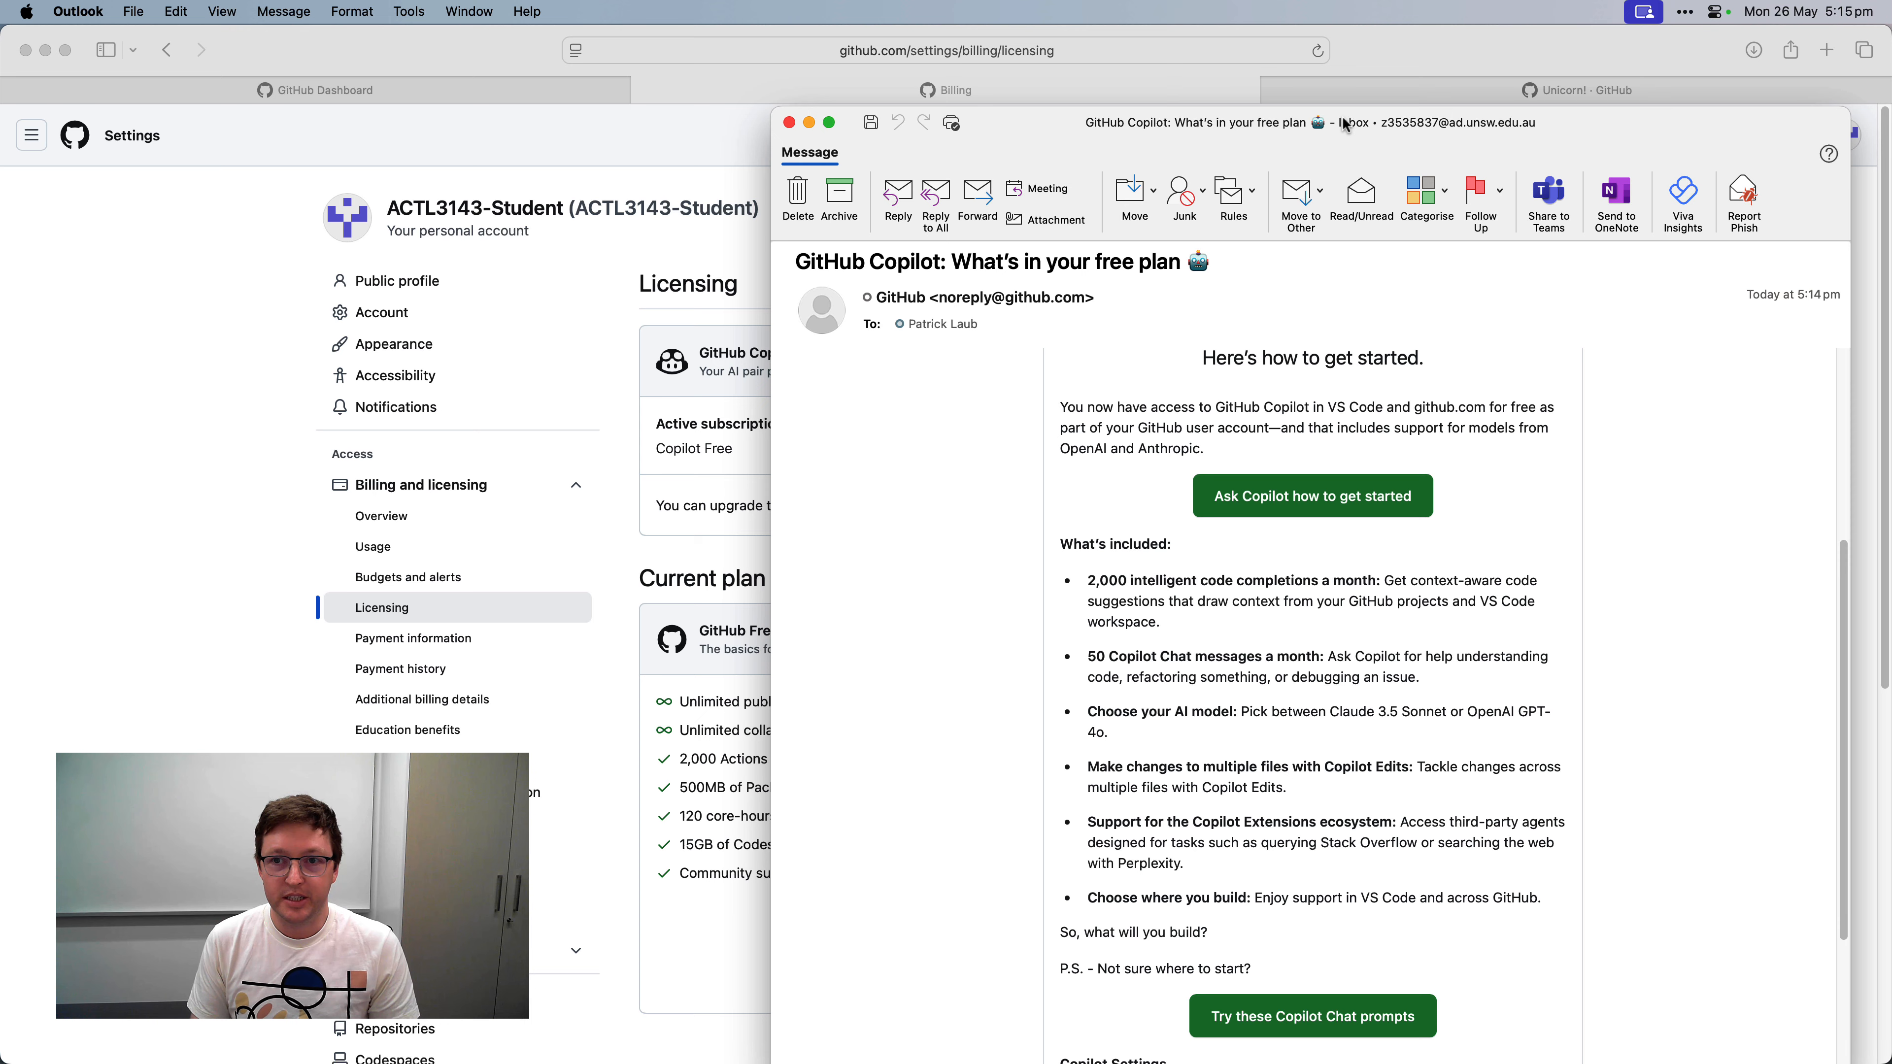
drag(1607, 134, 1255, 52)
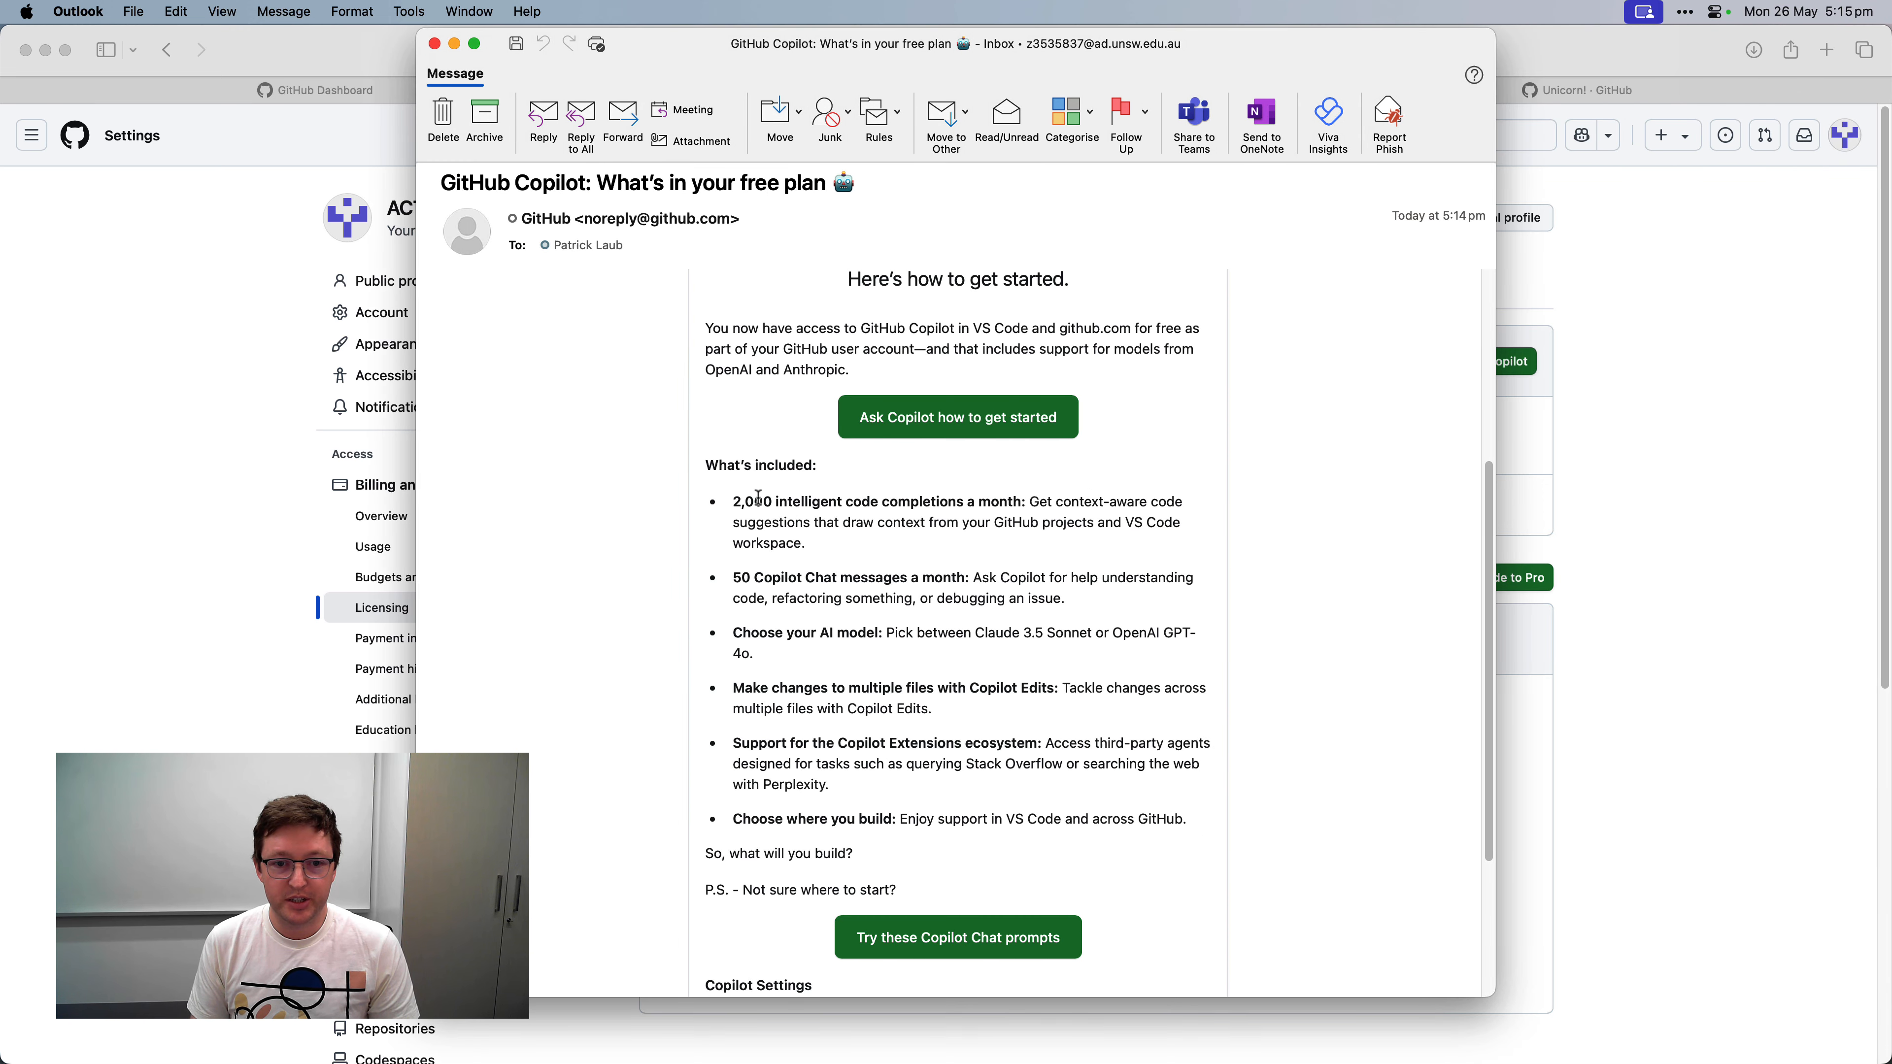
drag(731, 501, 913, 501)
click(781, 560)
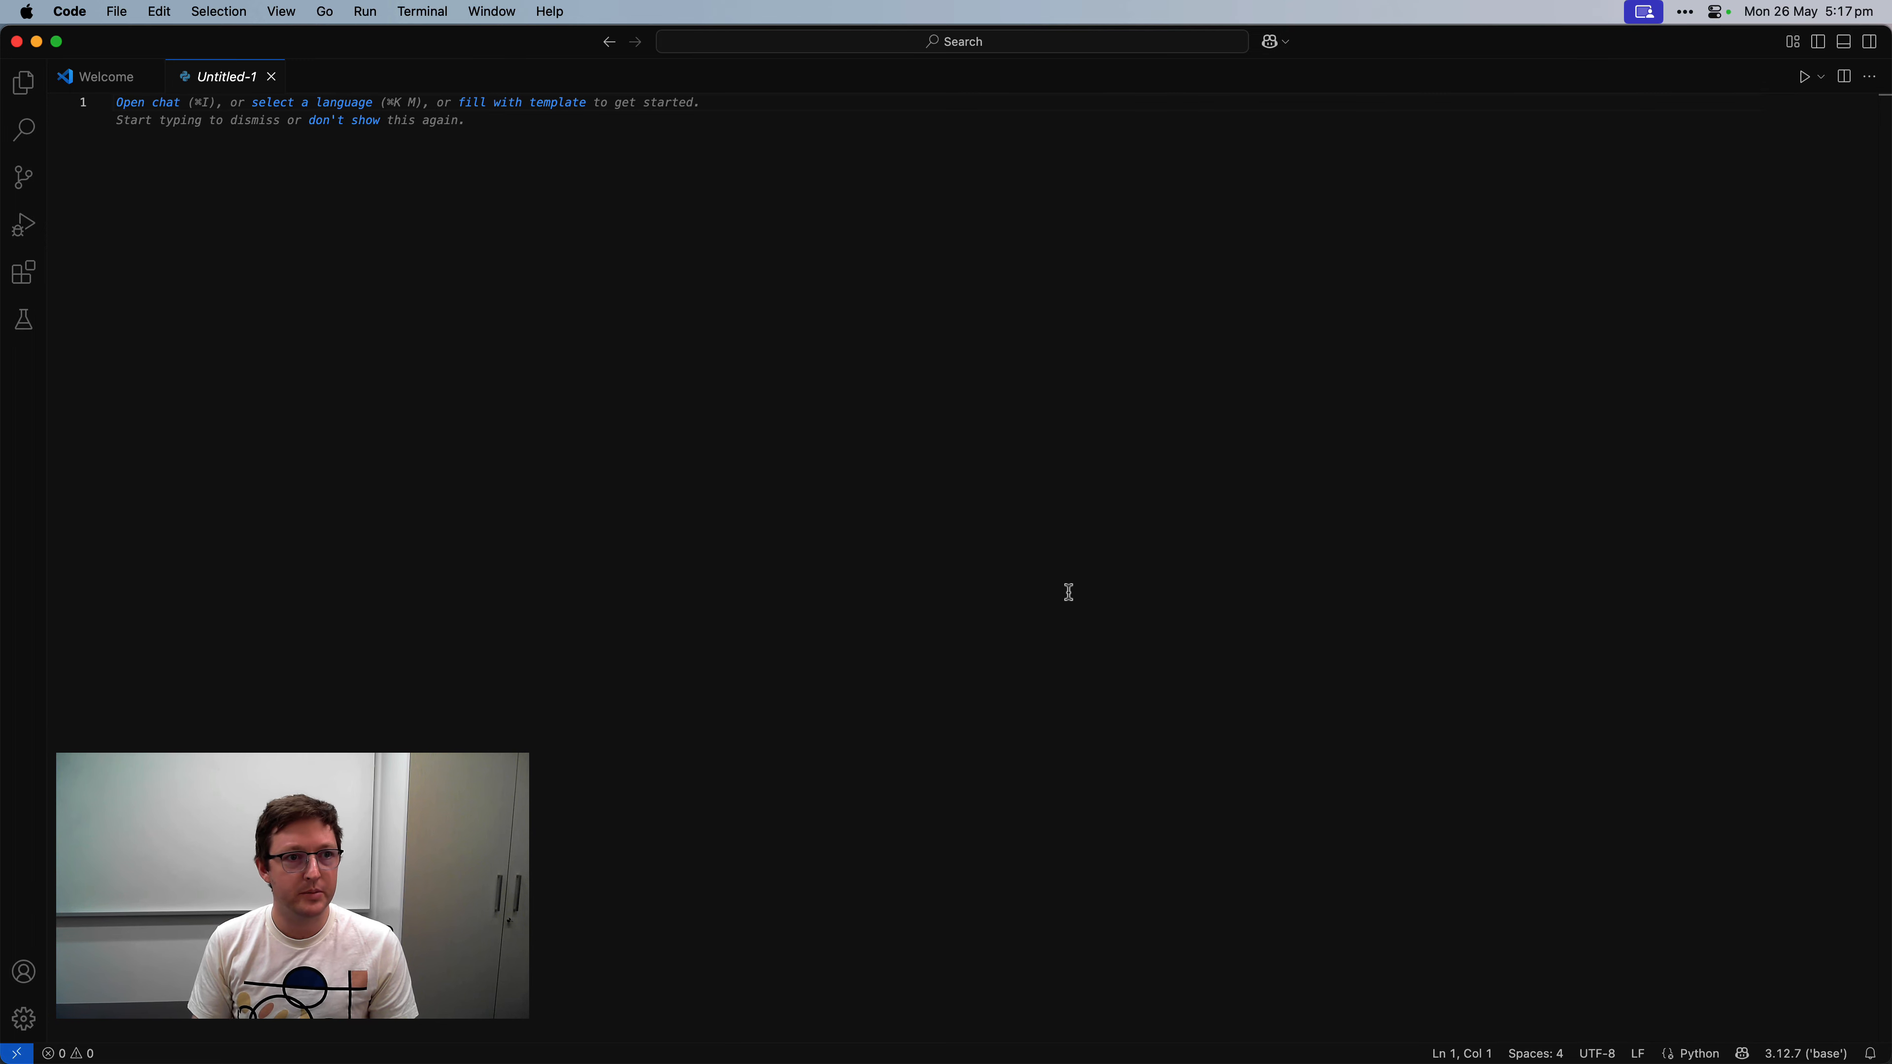
key(Return)
text(# Echo)
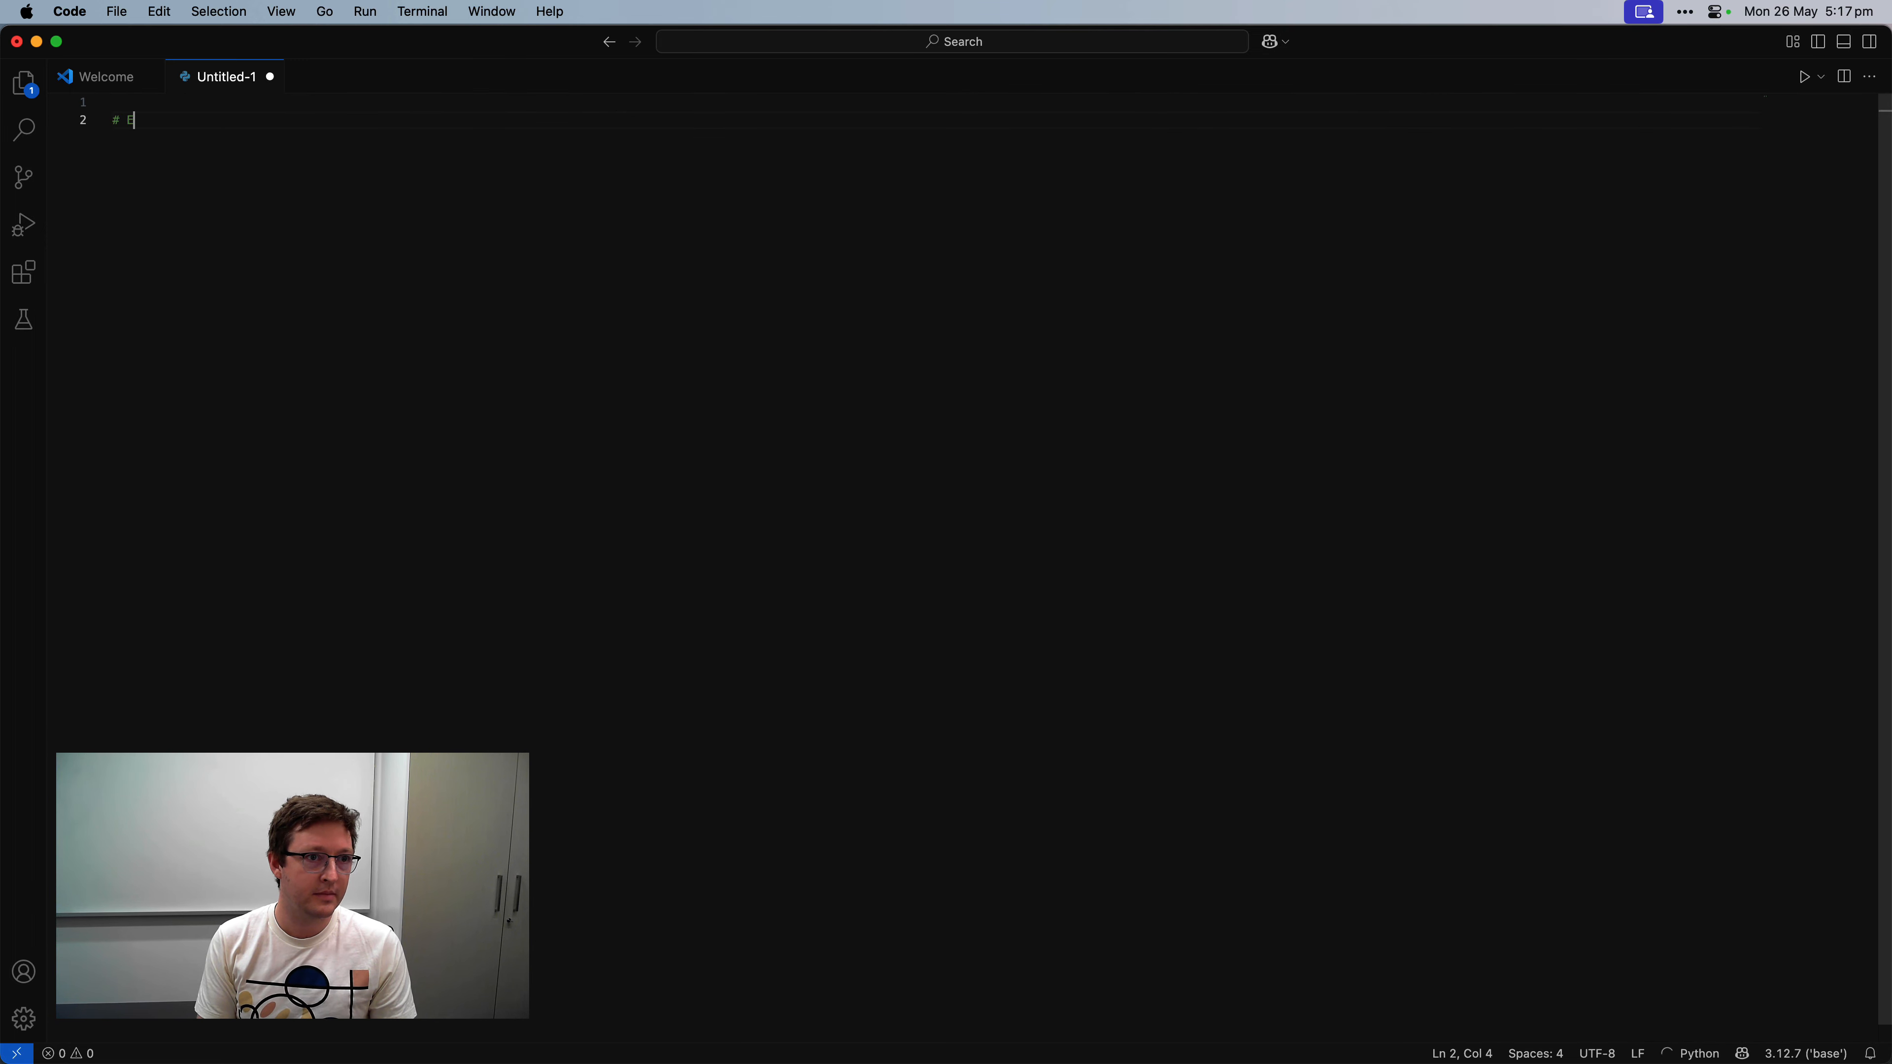
key(BackSpace)
key(BackSpace)
key(BackSpace)
key(BackSpace)
key(BackSpace)
key(BackSpace)
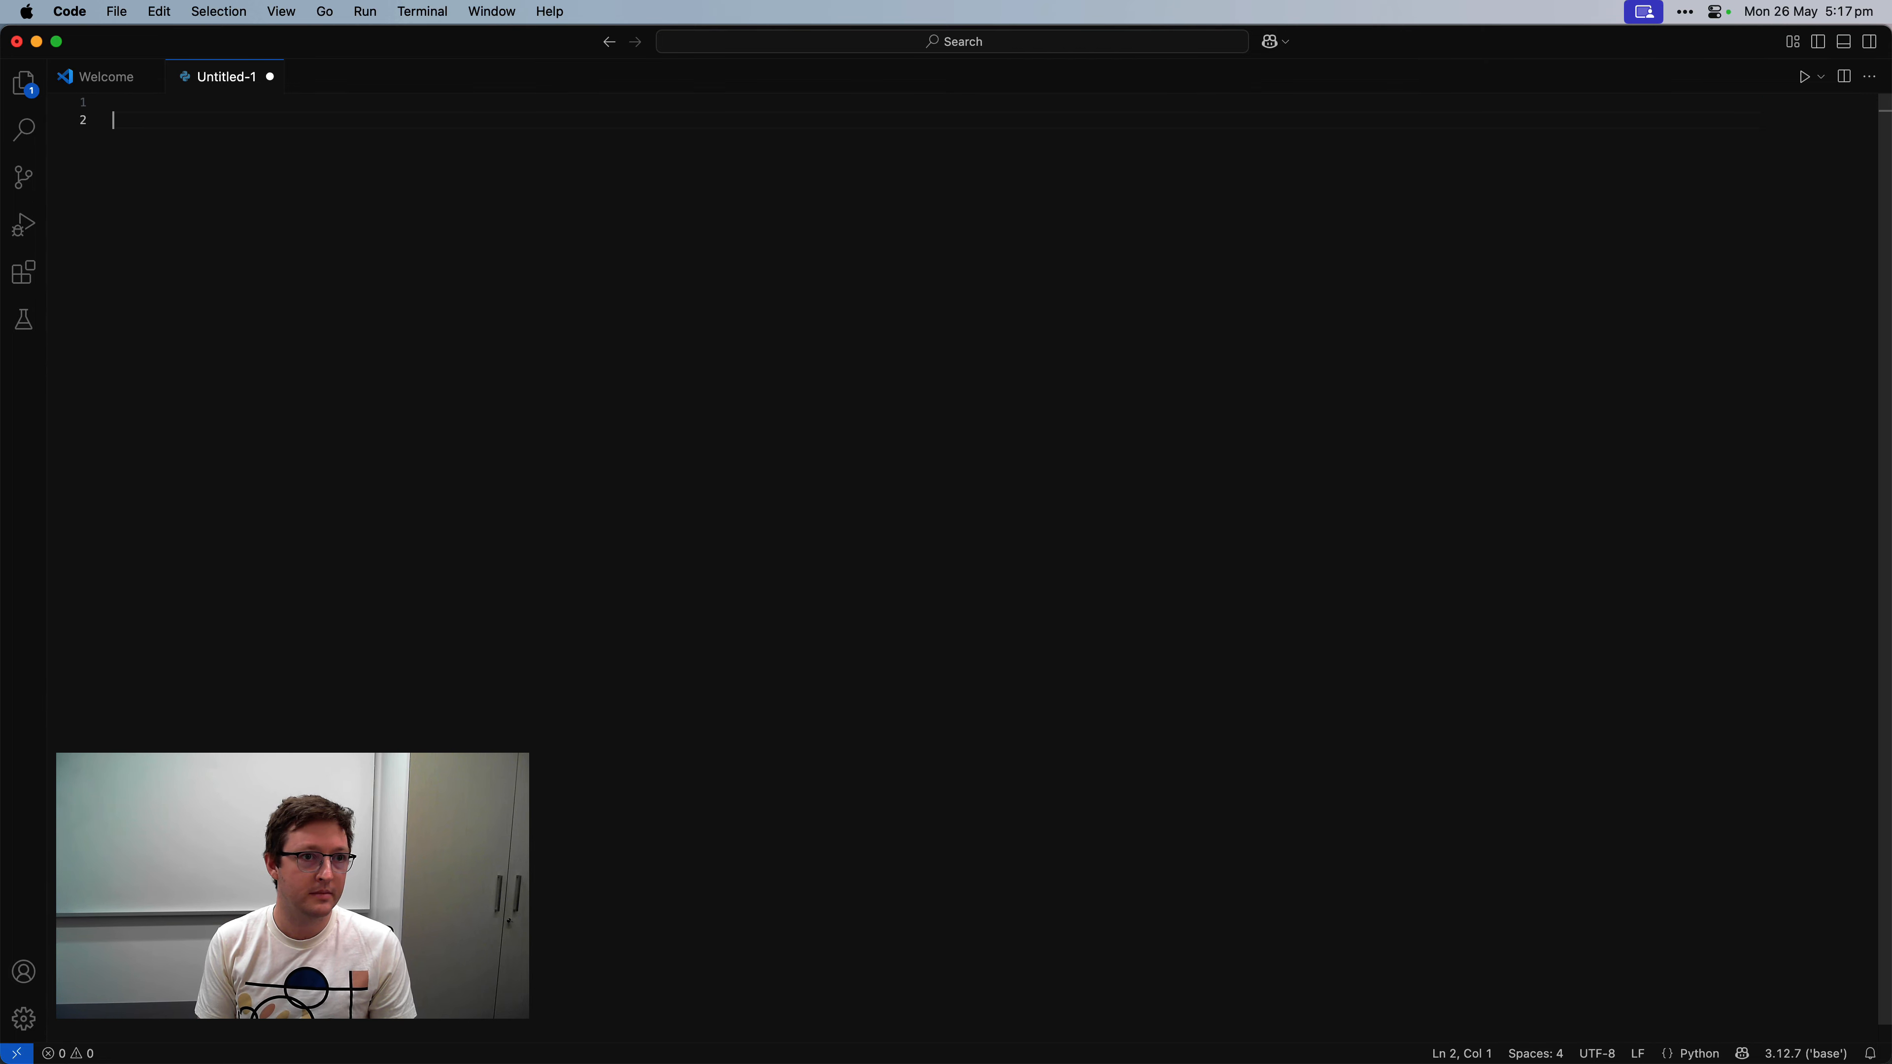
Write the comment "# Print hello world using Python 3" in the untitled Python file and start a new line below it
text(# Print hell)
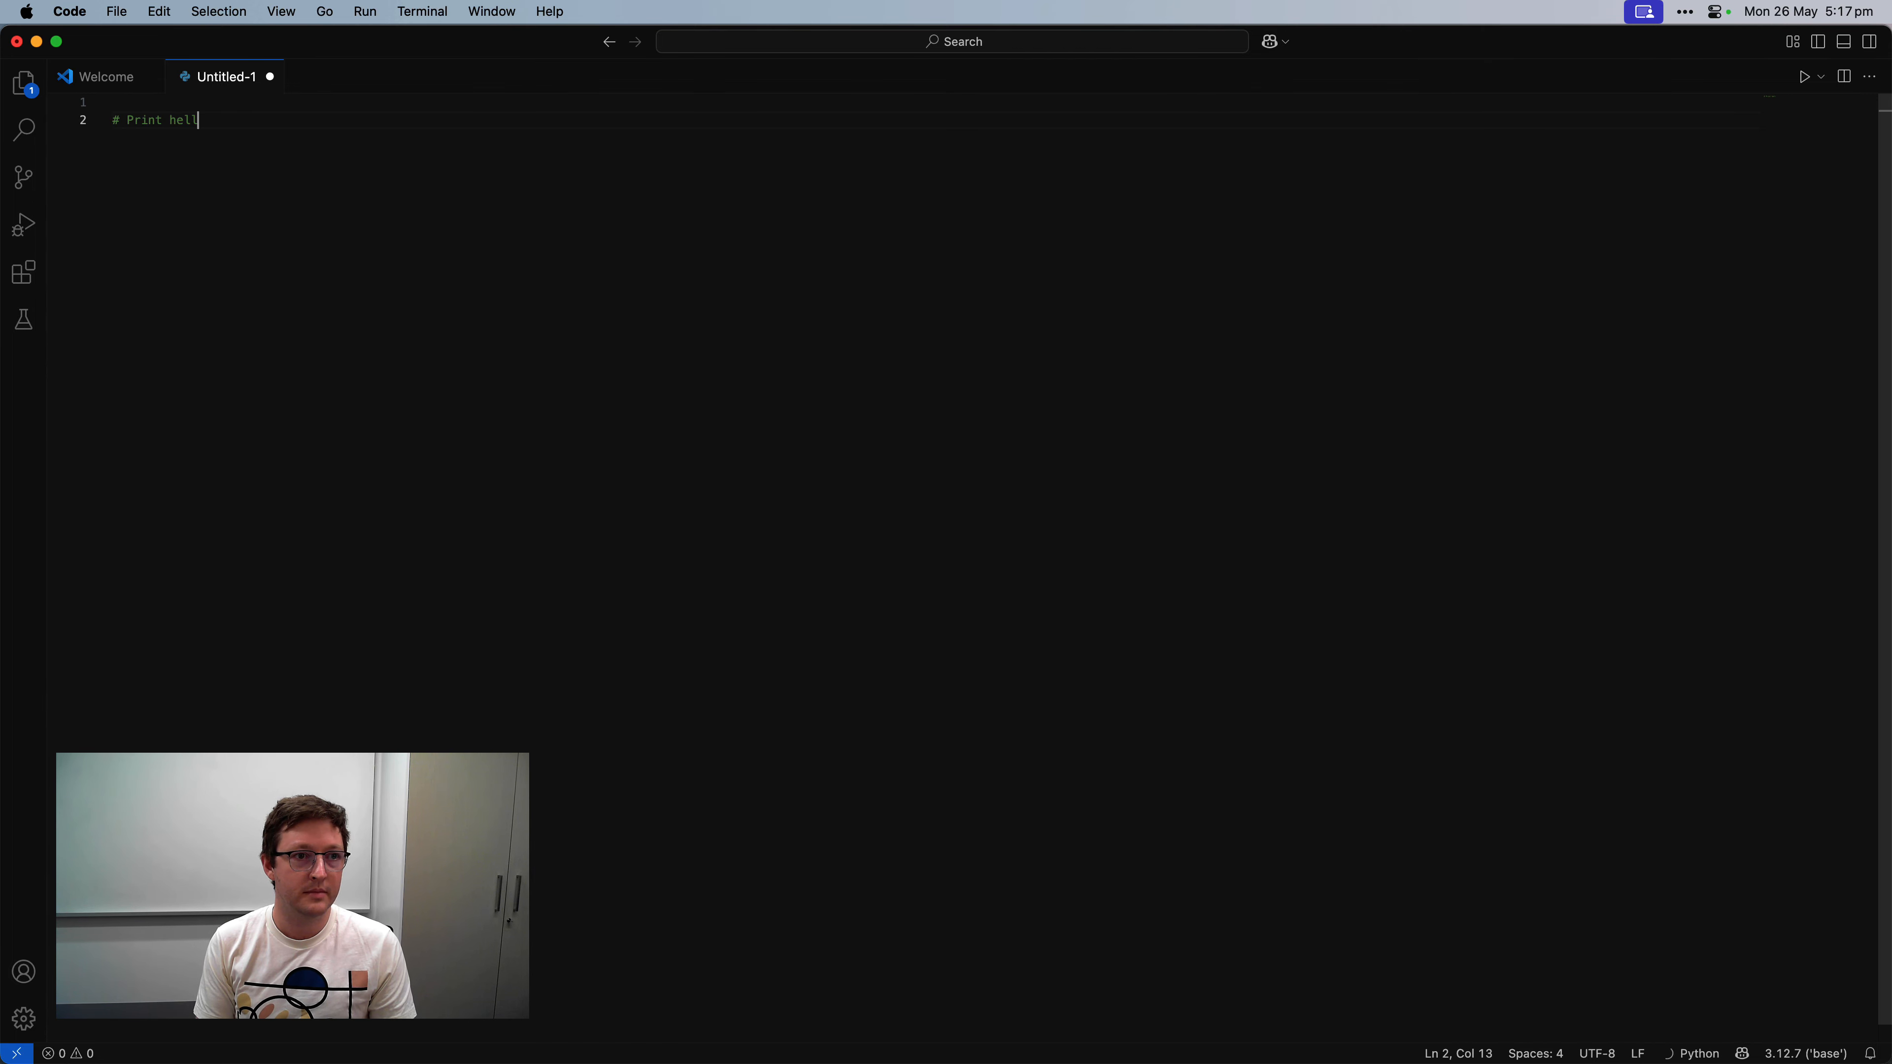
text(o world using Python 3)
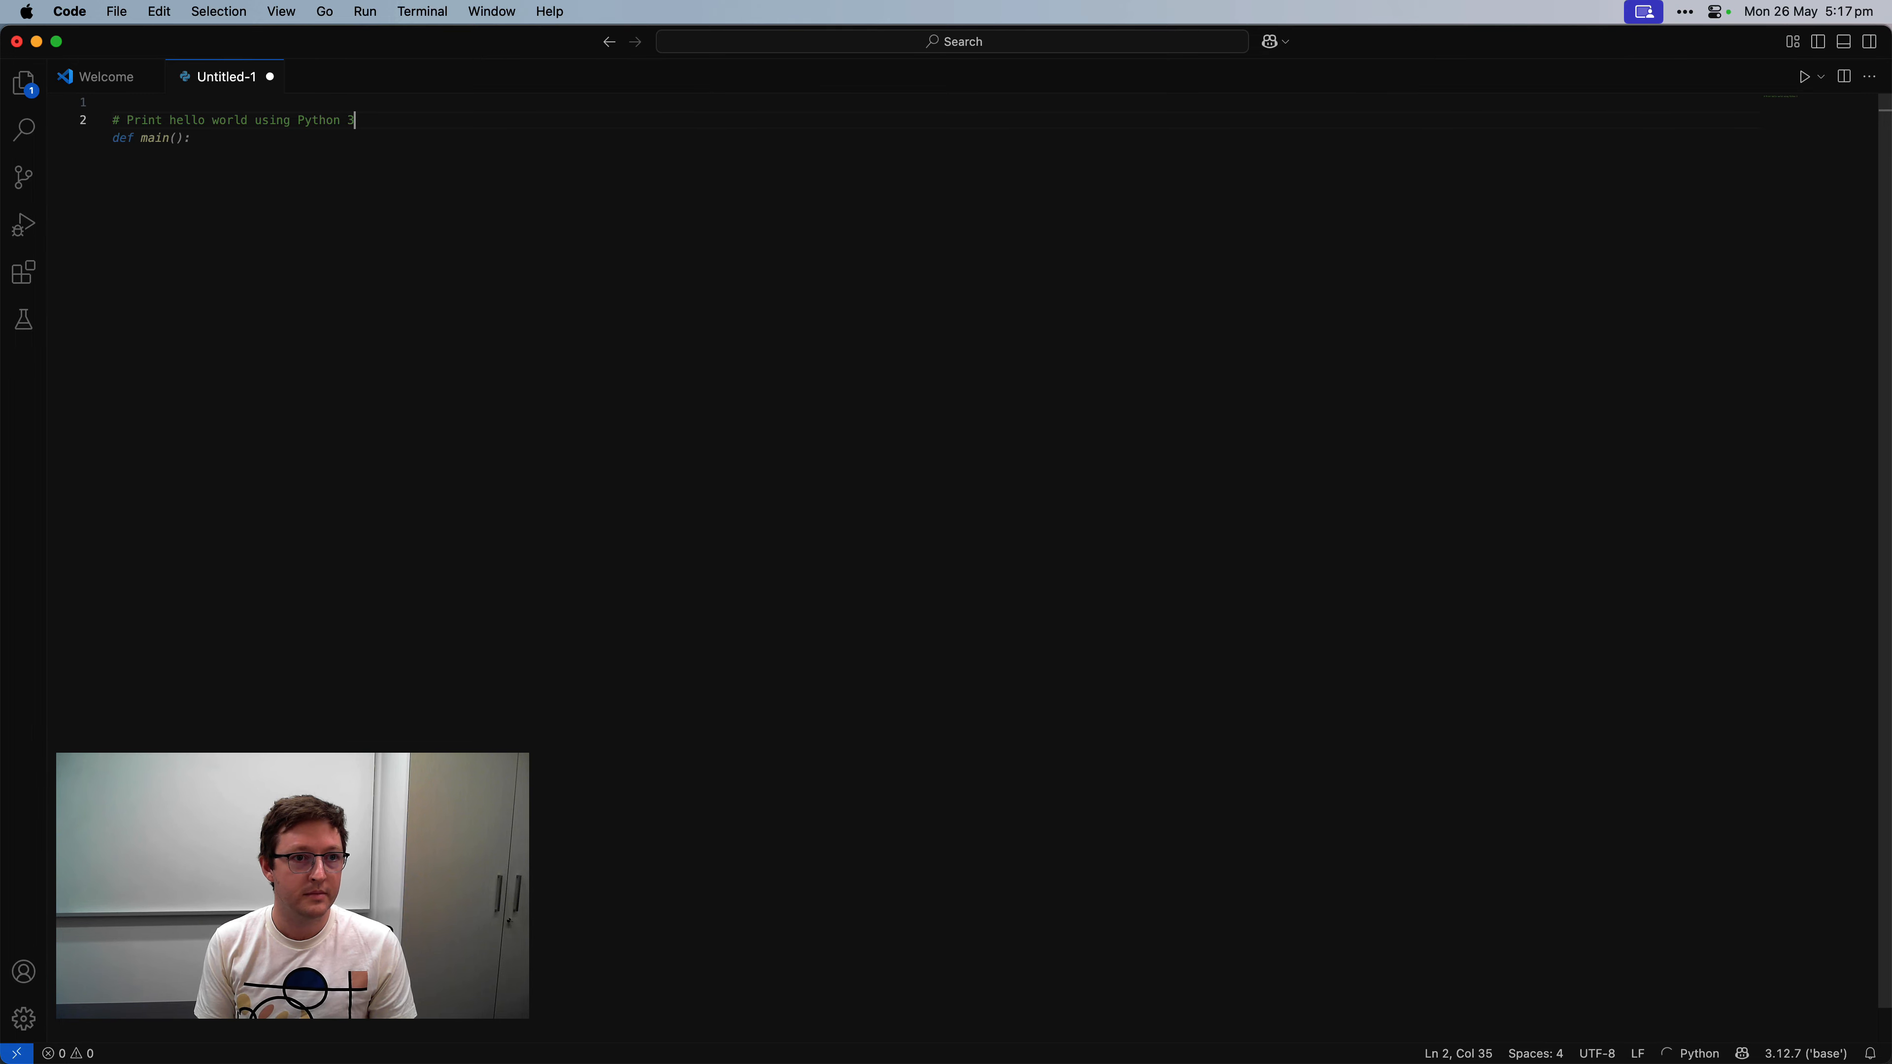
key(Return)
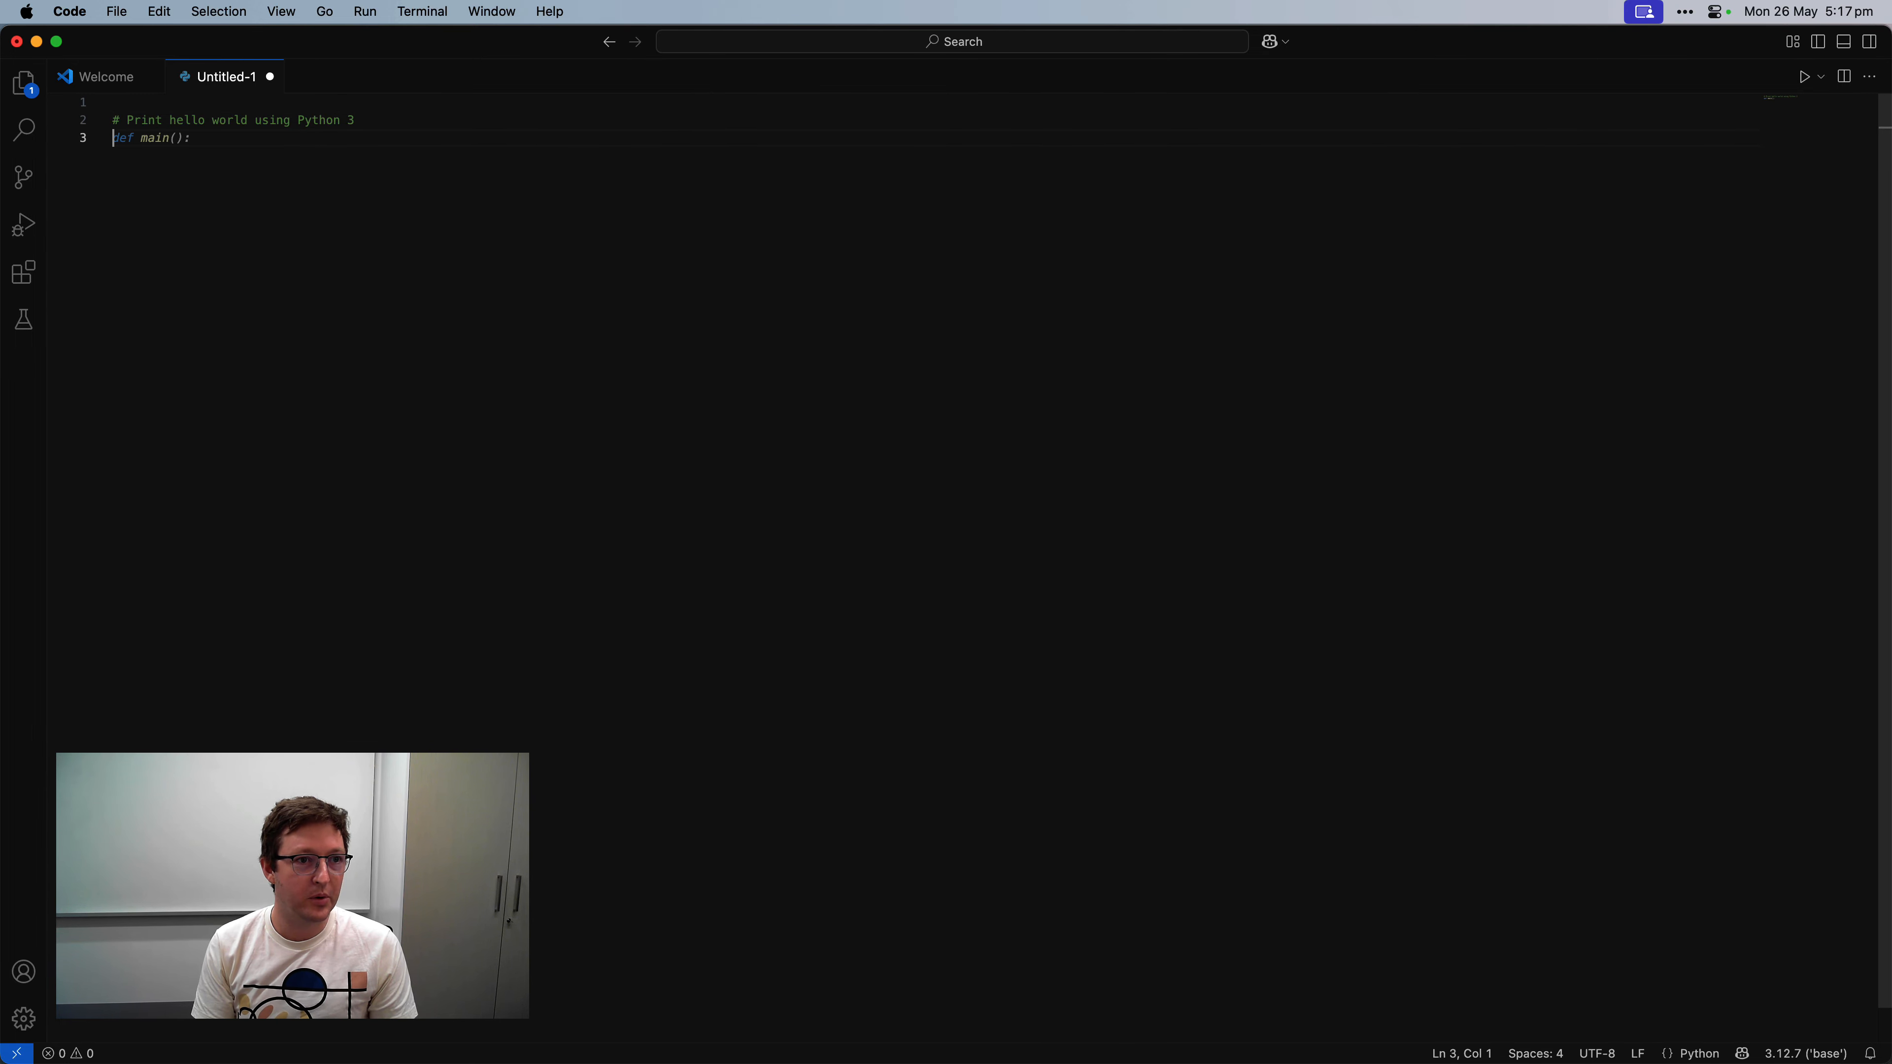
Enlarge the interface and accept Copilot's suggestions for a "Hello, World!" main() function, its __main__ guard and two descriptive comments
key(Tab)
key(super+equal)
key(super+equal)
key(super+equal)
key(super+equal)
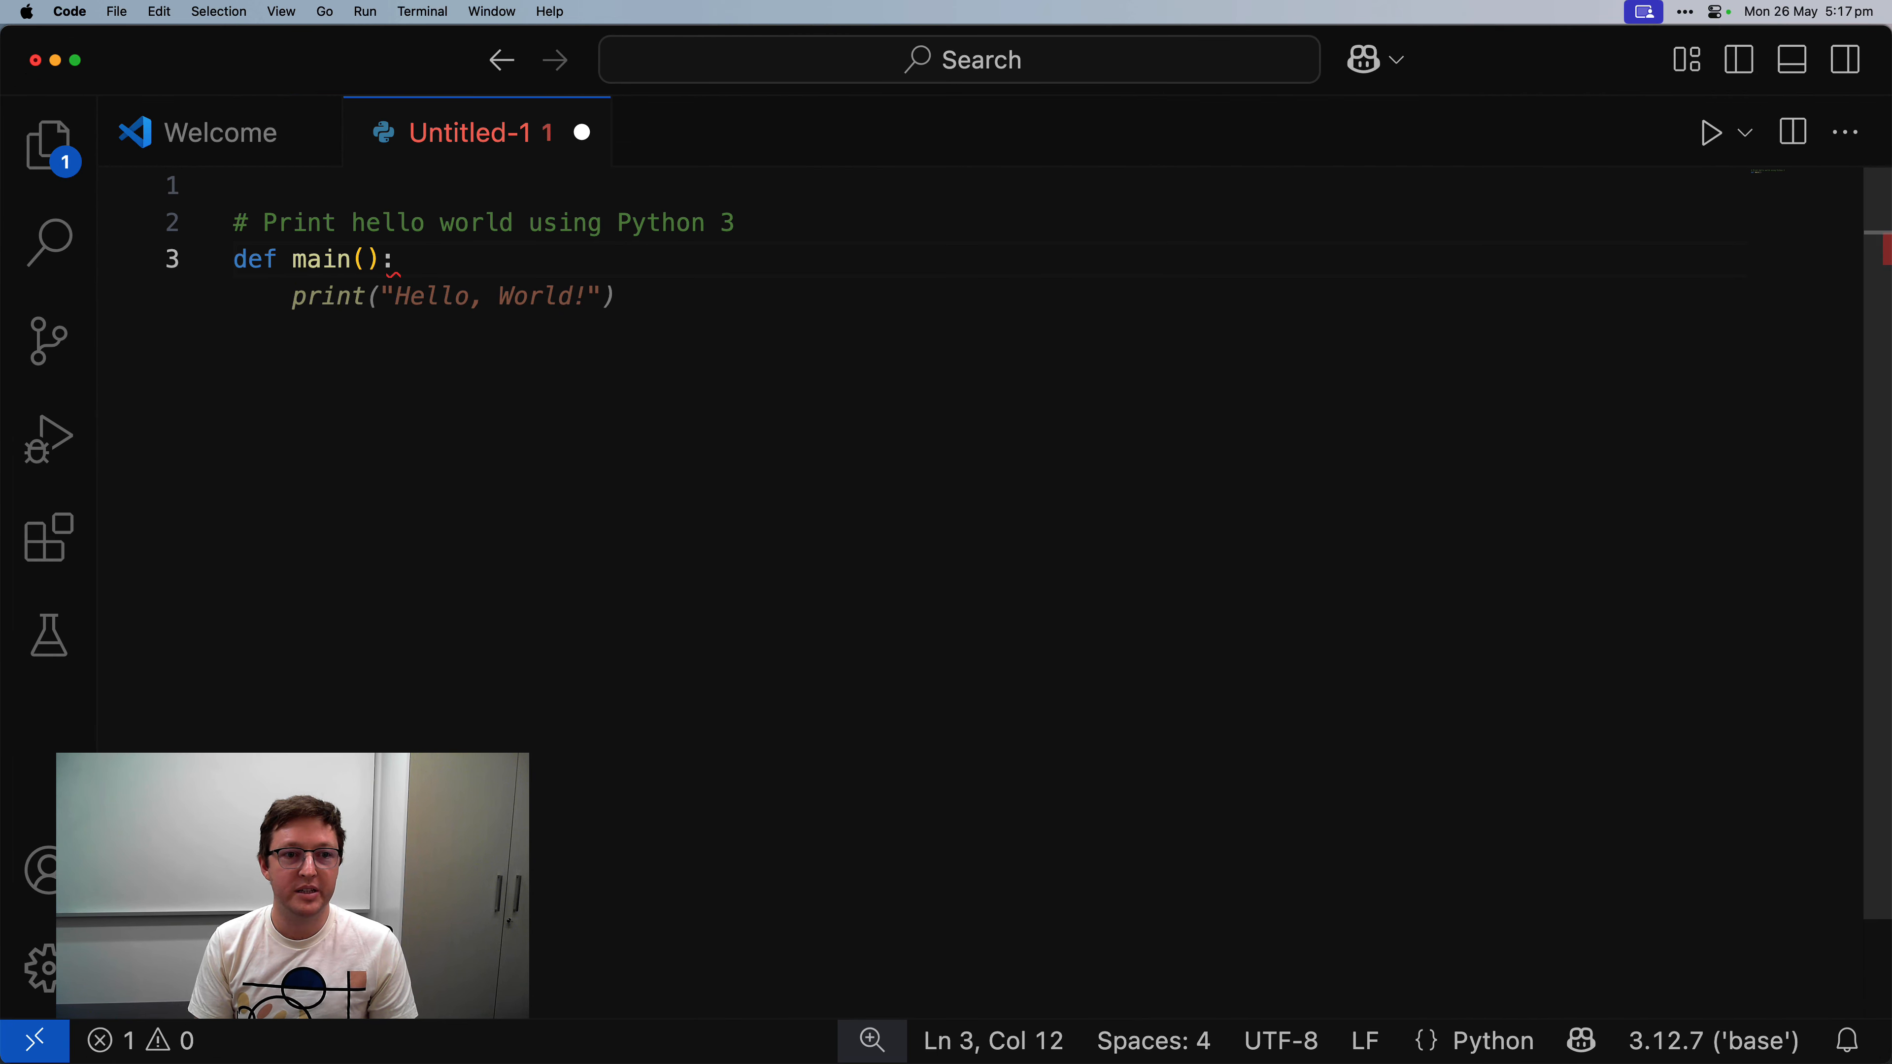
key(Tab)
key(Tab)
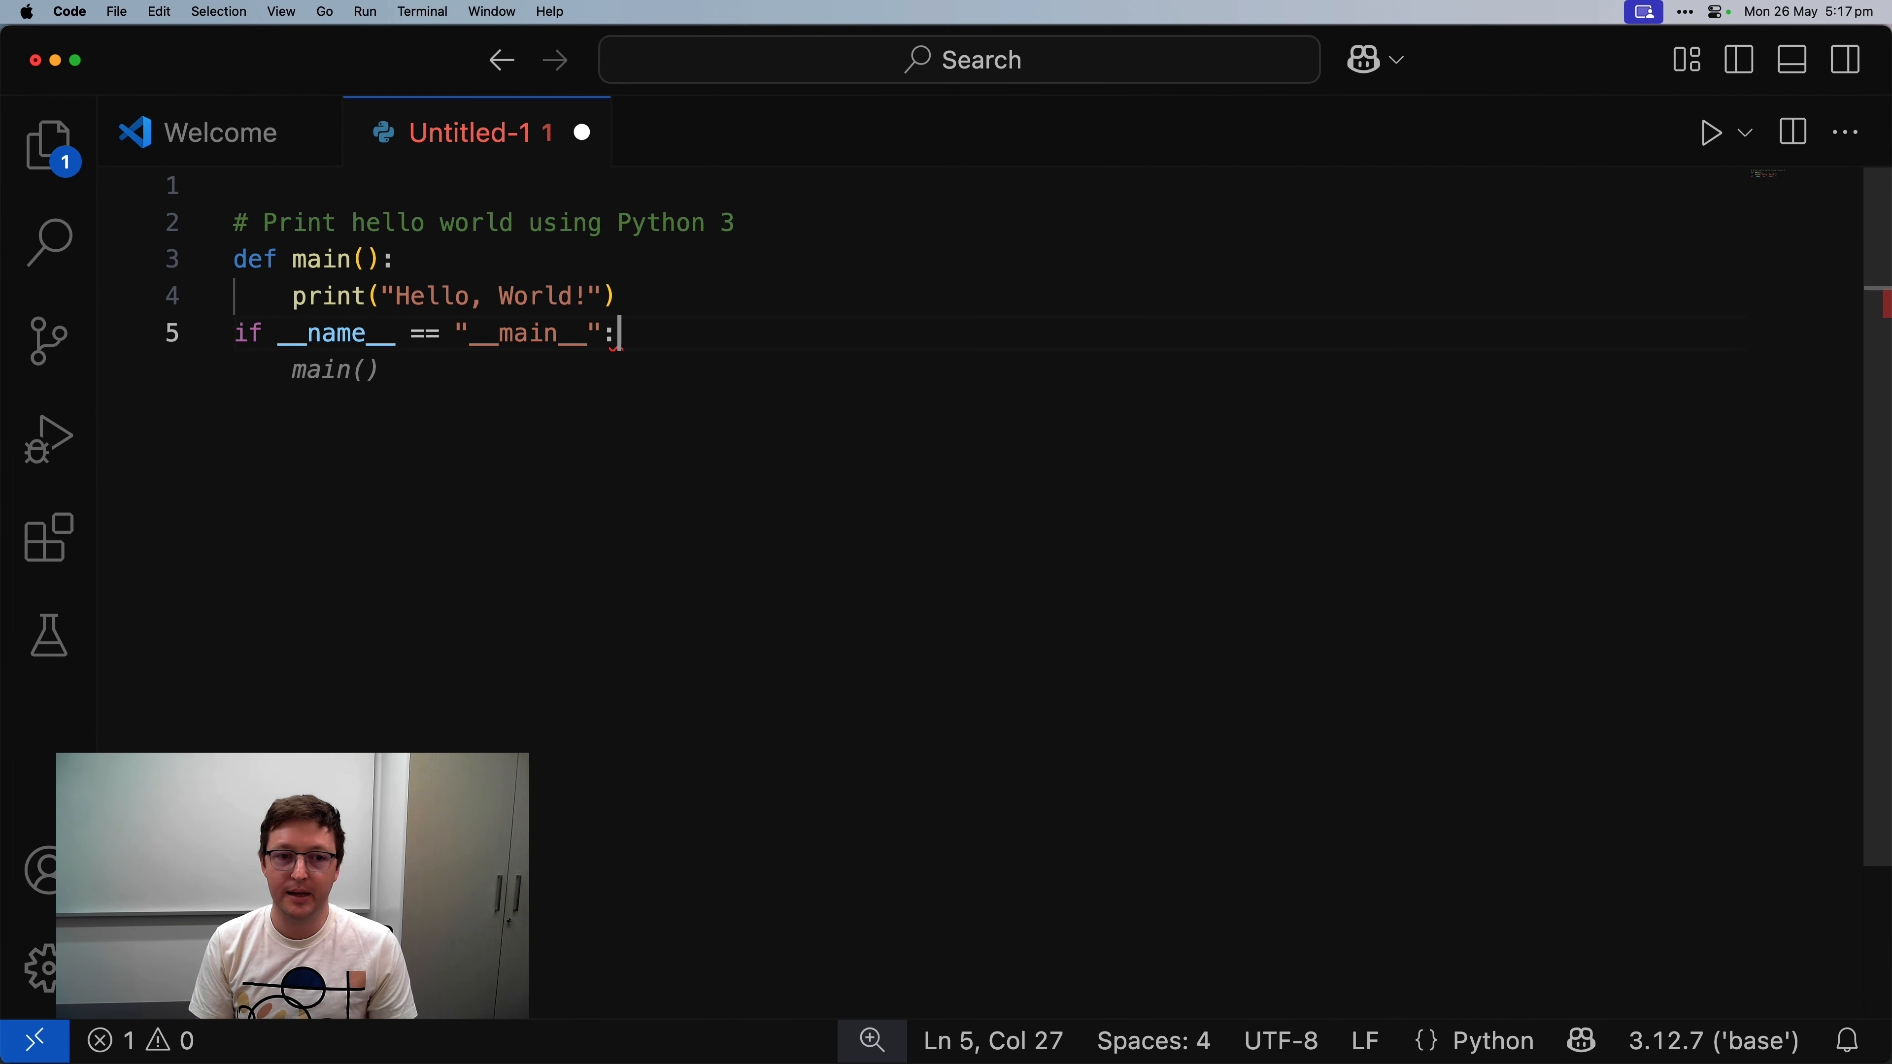
key(Tab)
key(Tab)
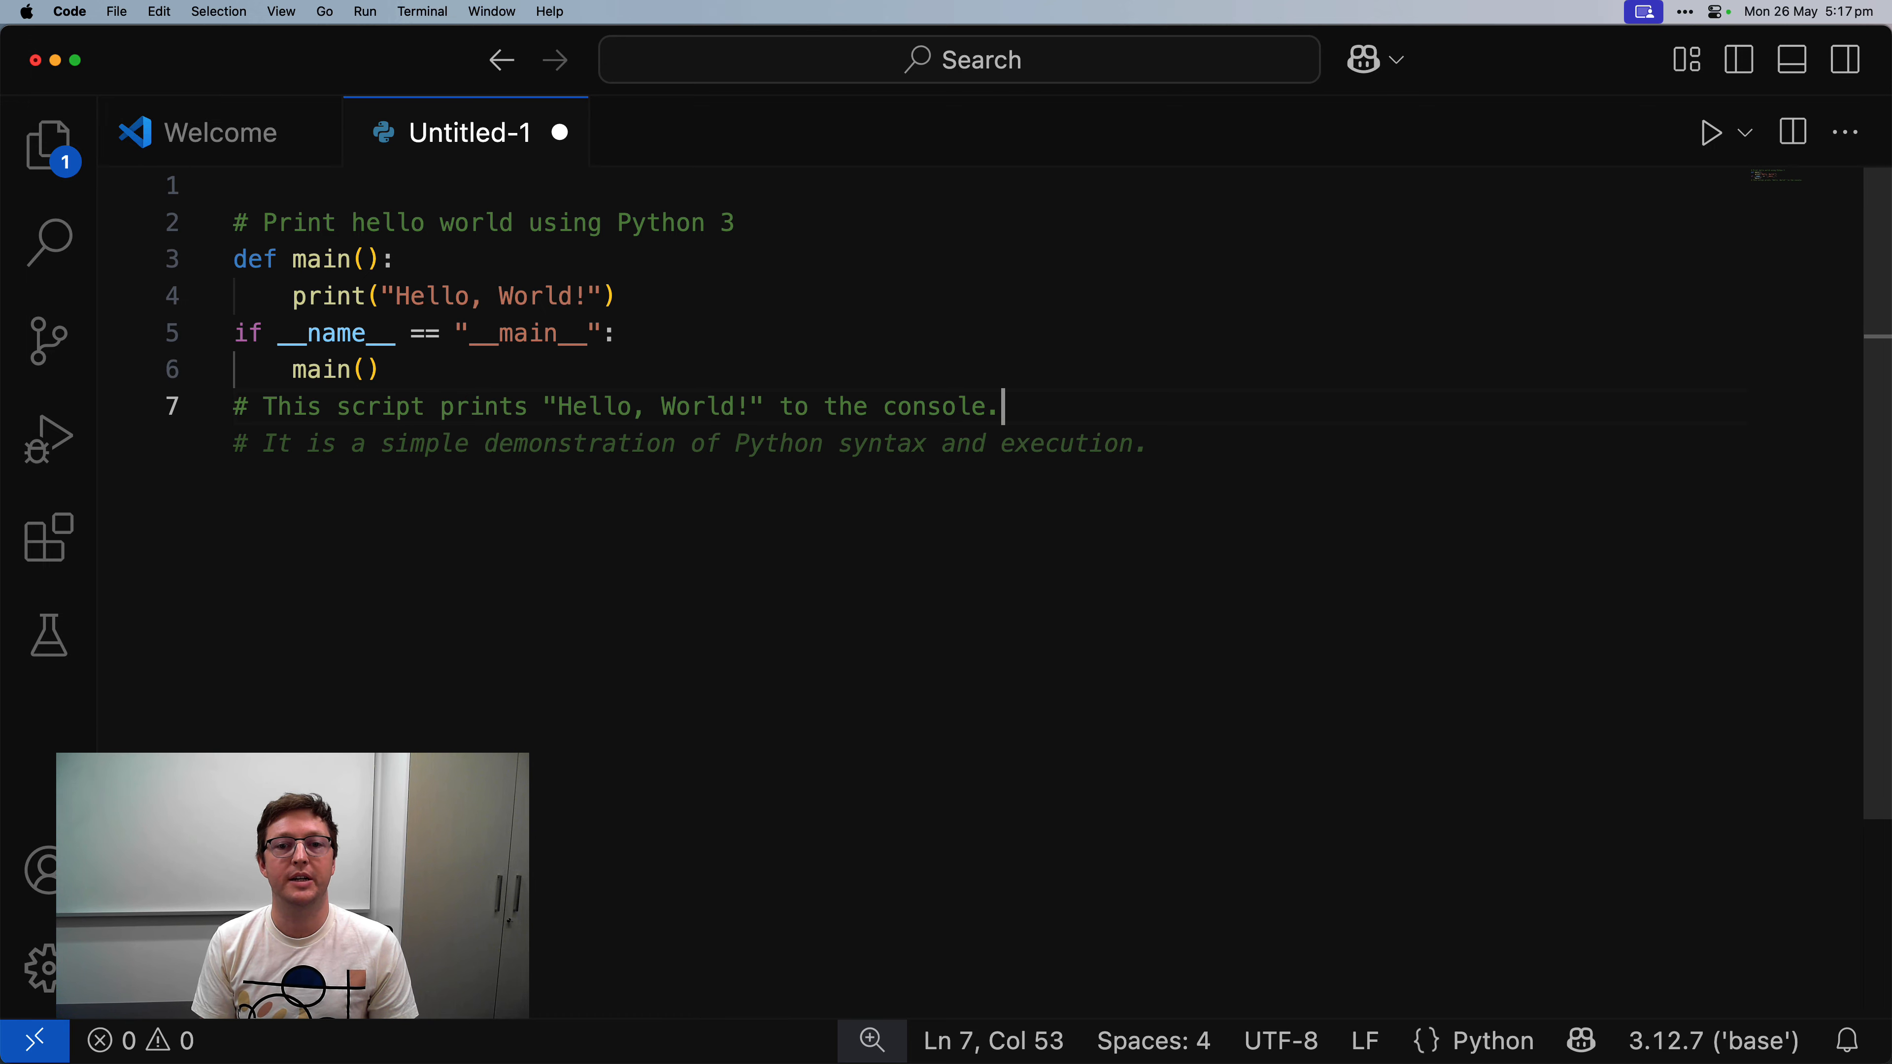
key(Tab)
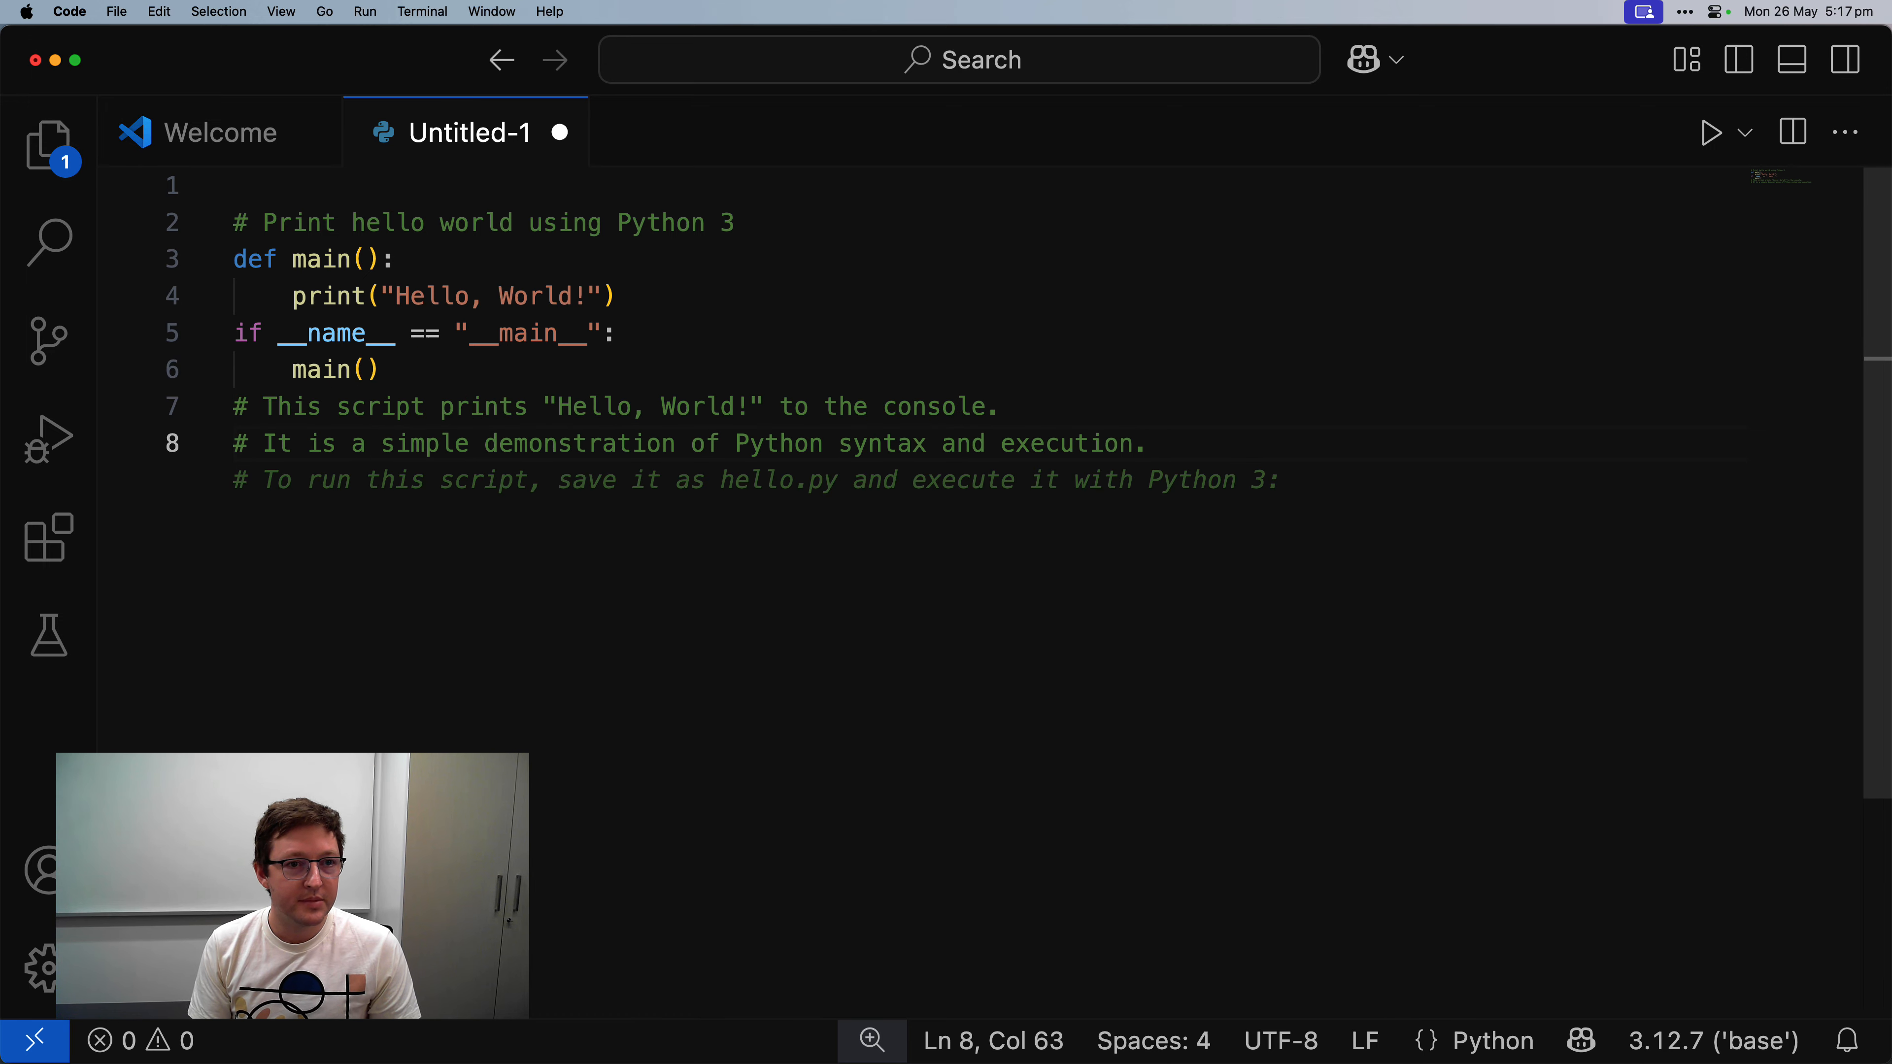
mouse_move(645, 618)
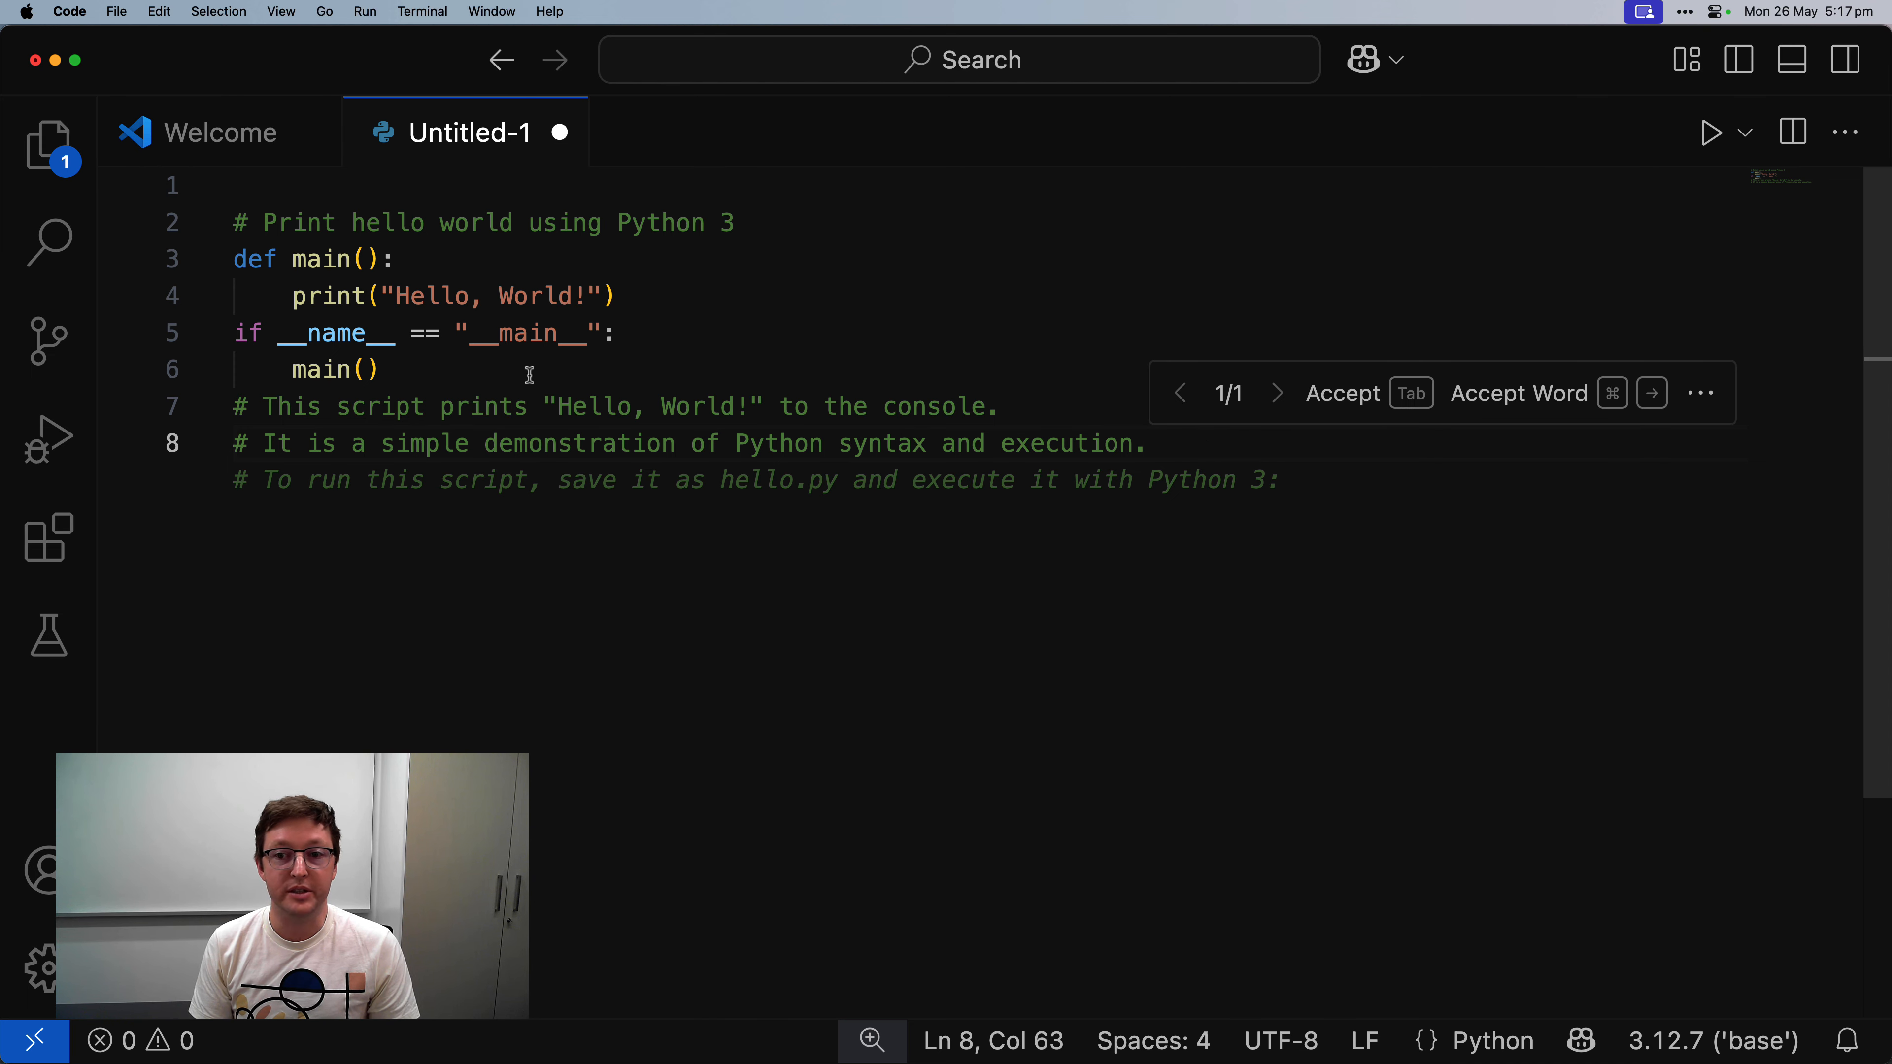
click(546, 333)
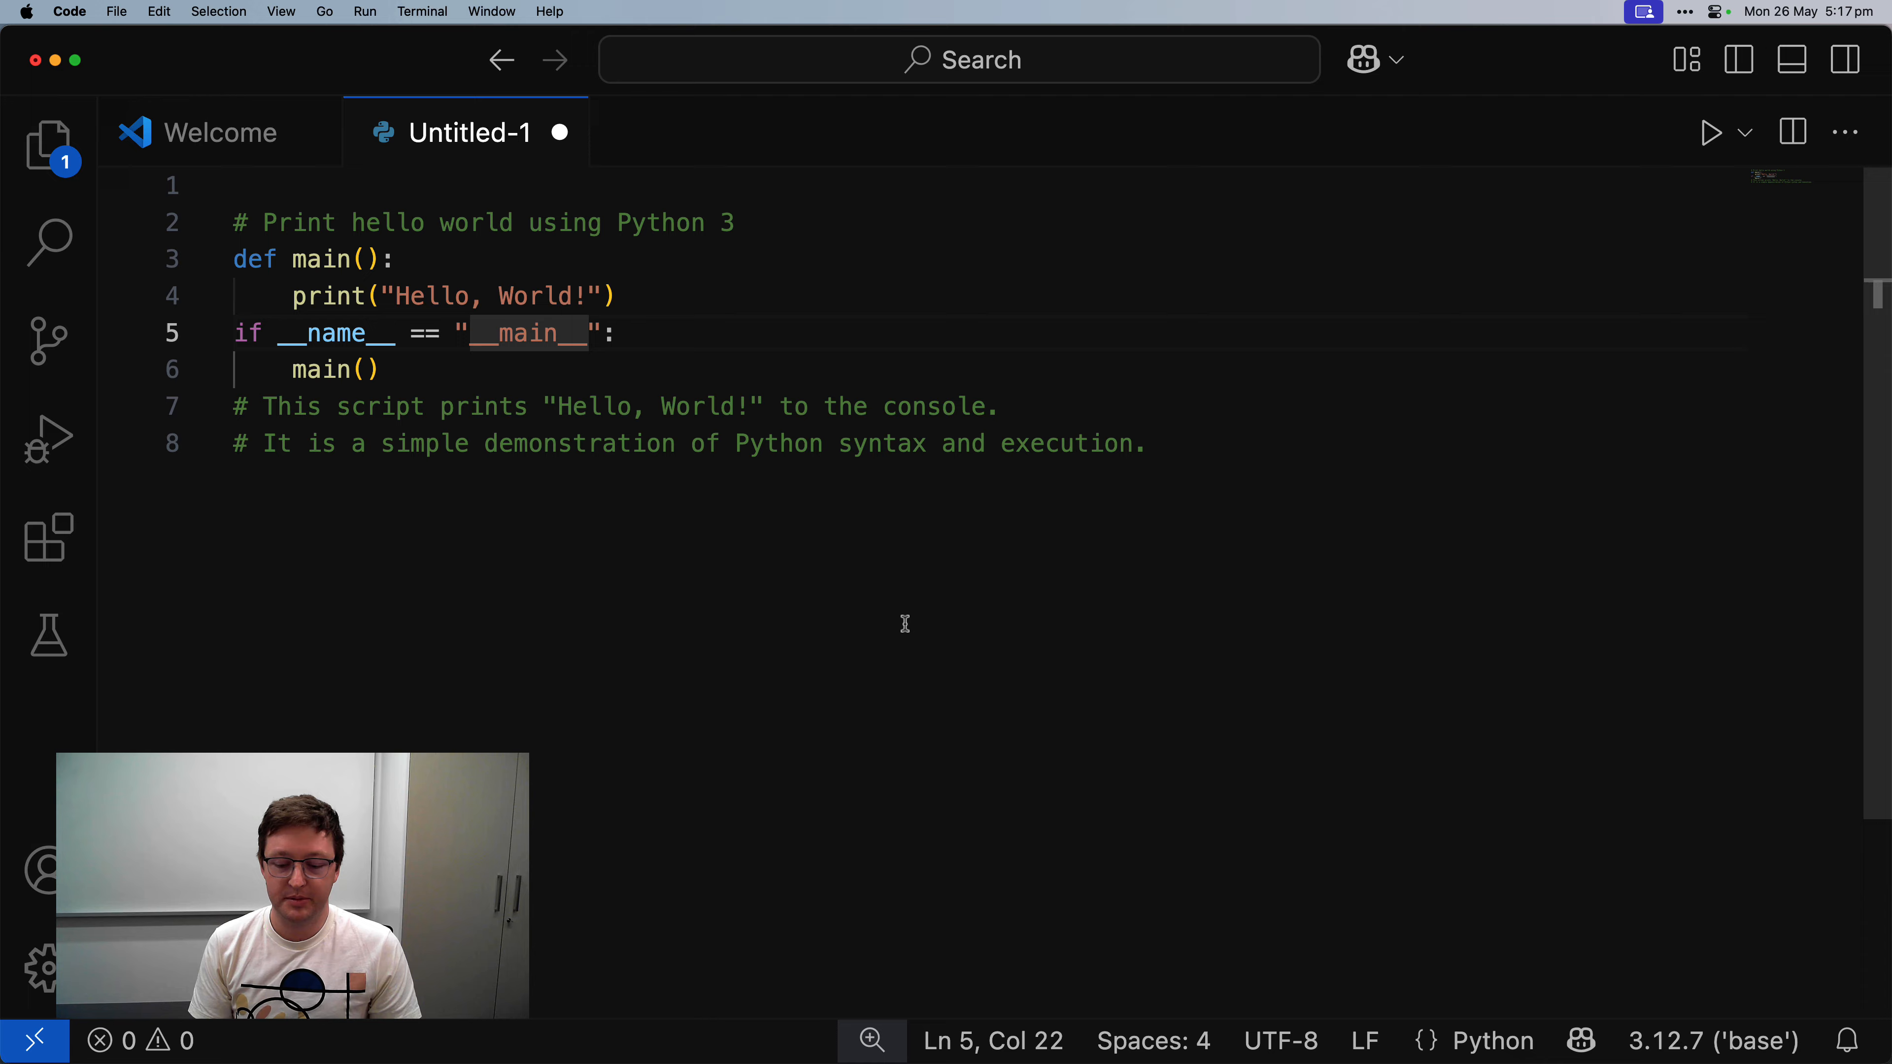
Switch to Safari and return to the GitHub Dashboard page
key(super+Tab)
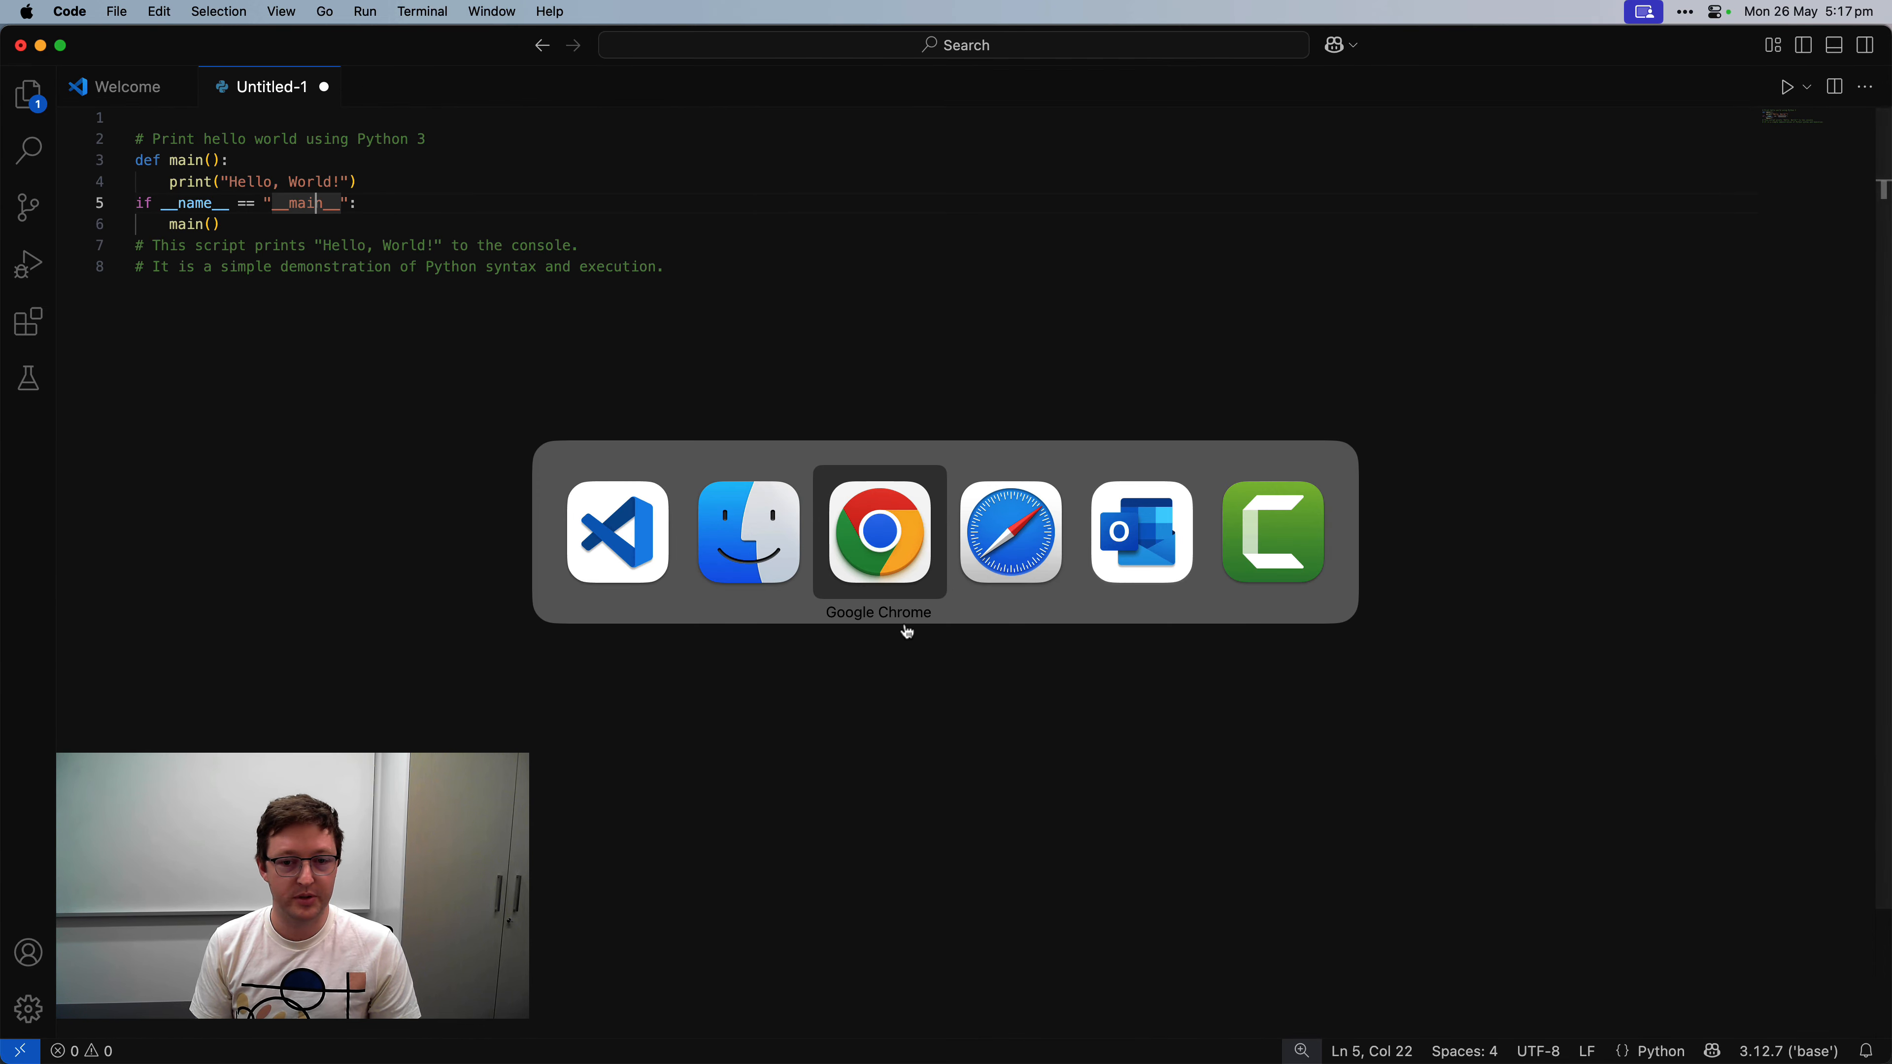
key(super+Tab)
key(super+Tab)
key(super+Tab)
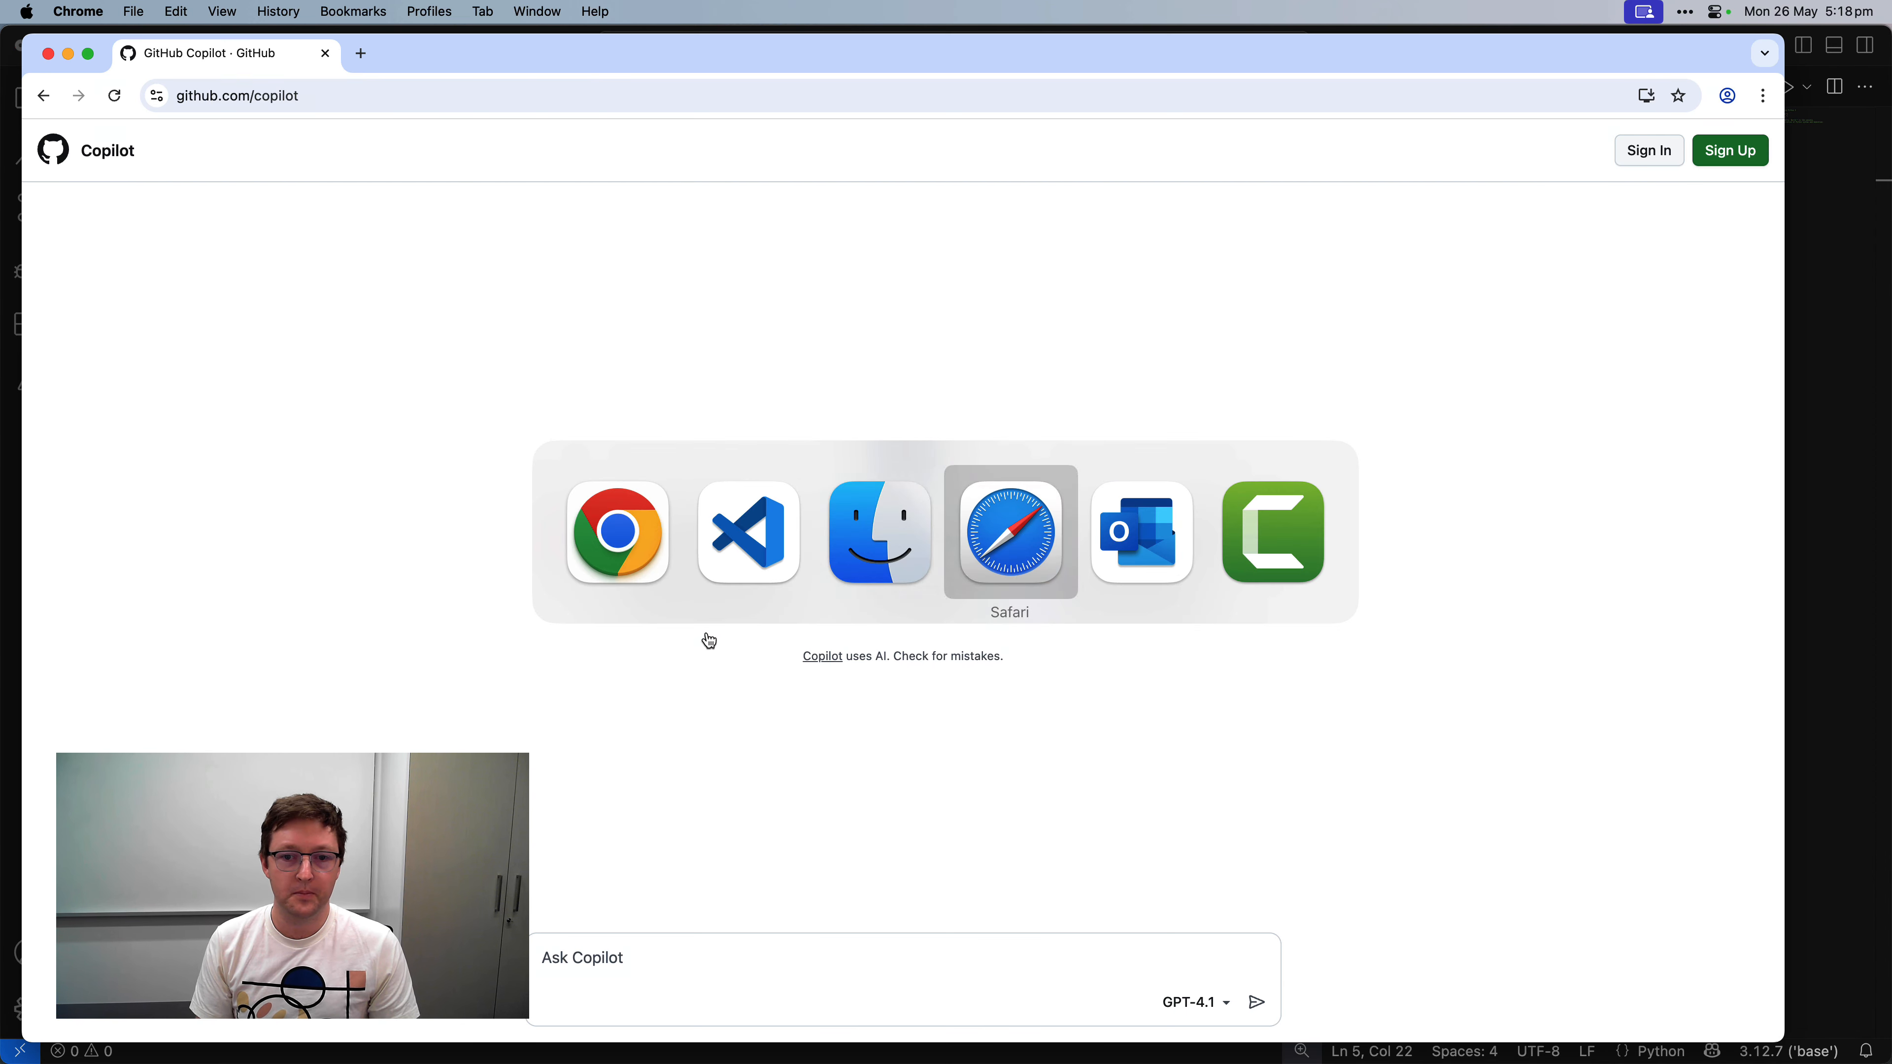
drag(1450, 837, 809, 436)
click(765, 583)
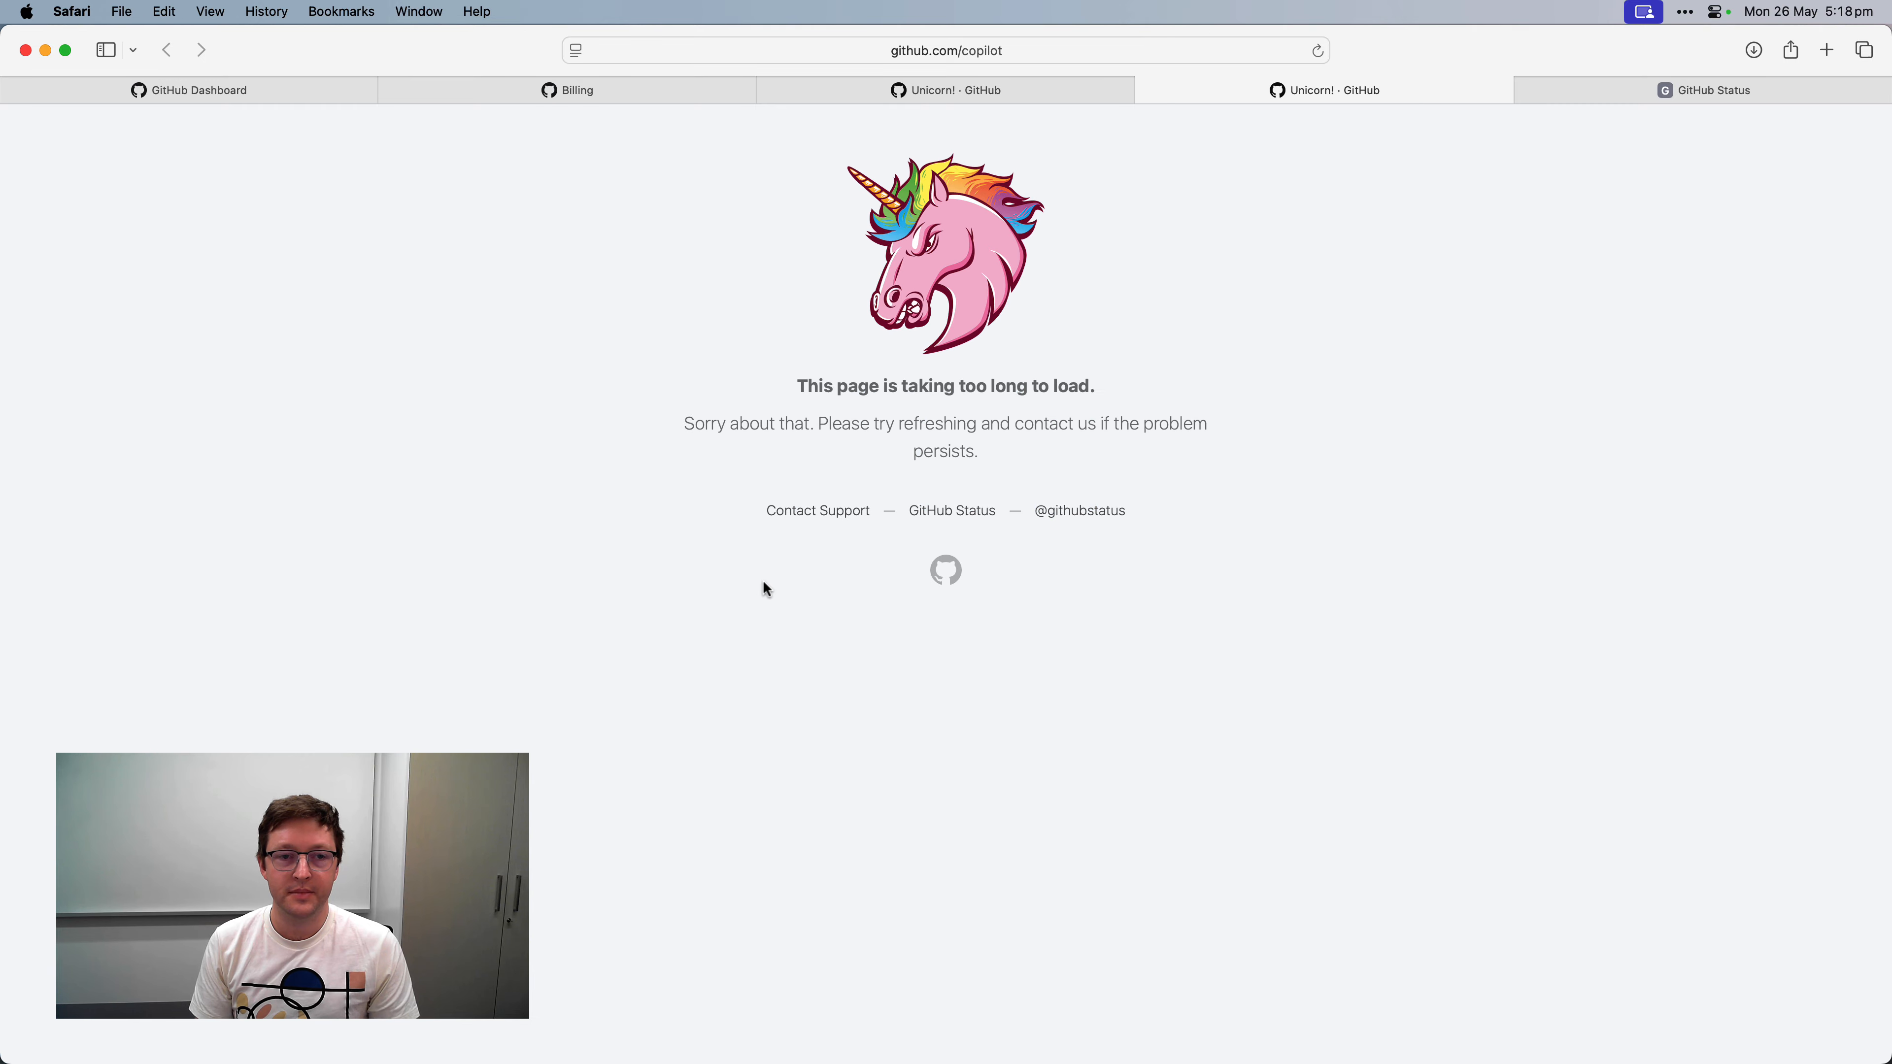
click(229, 89)
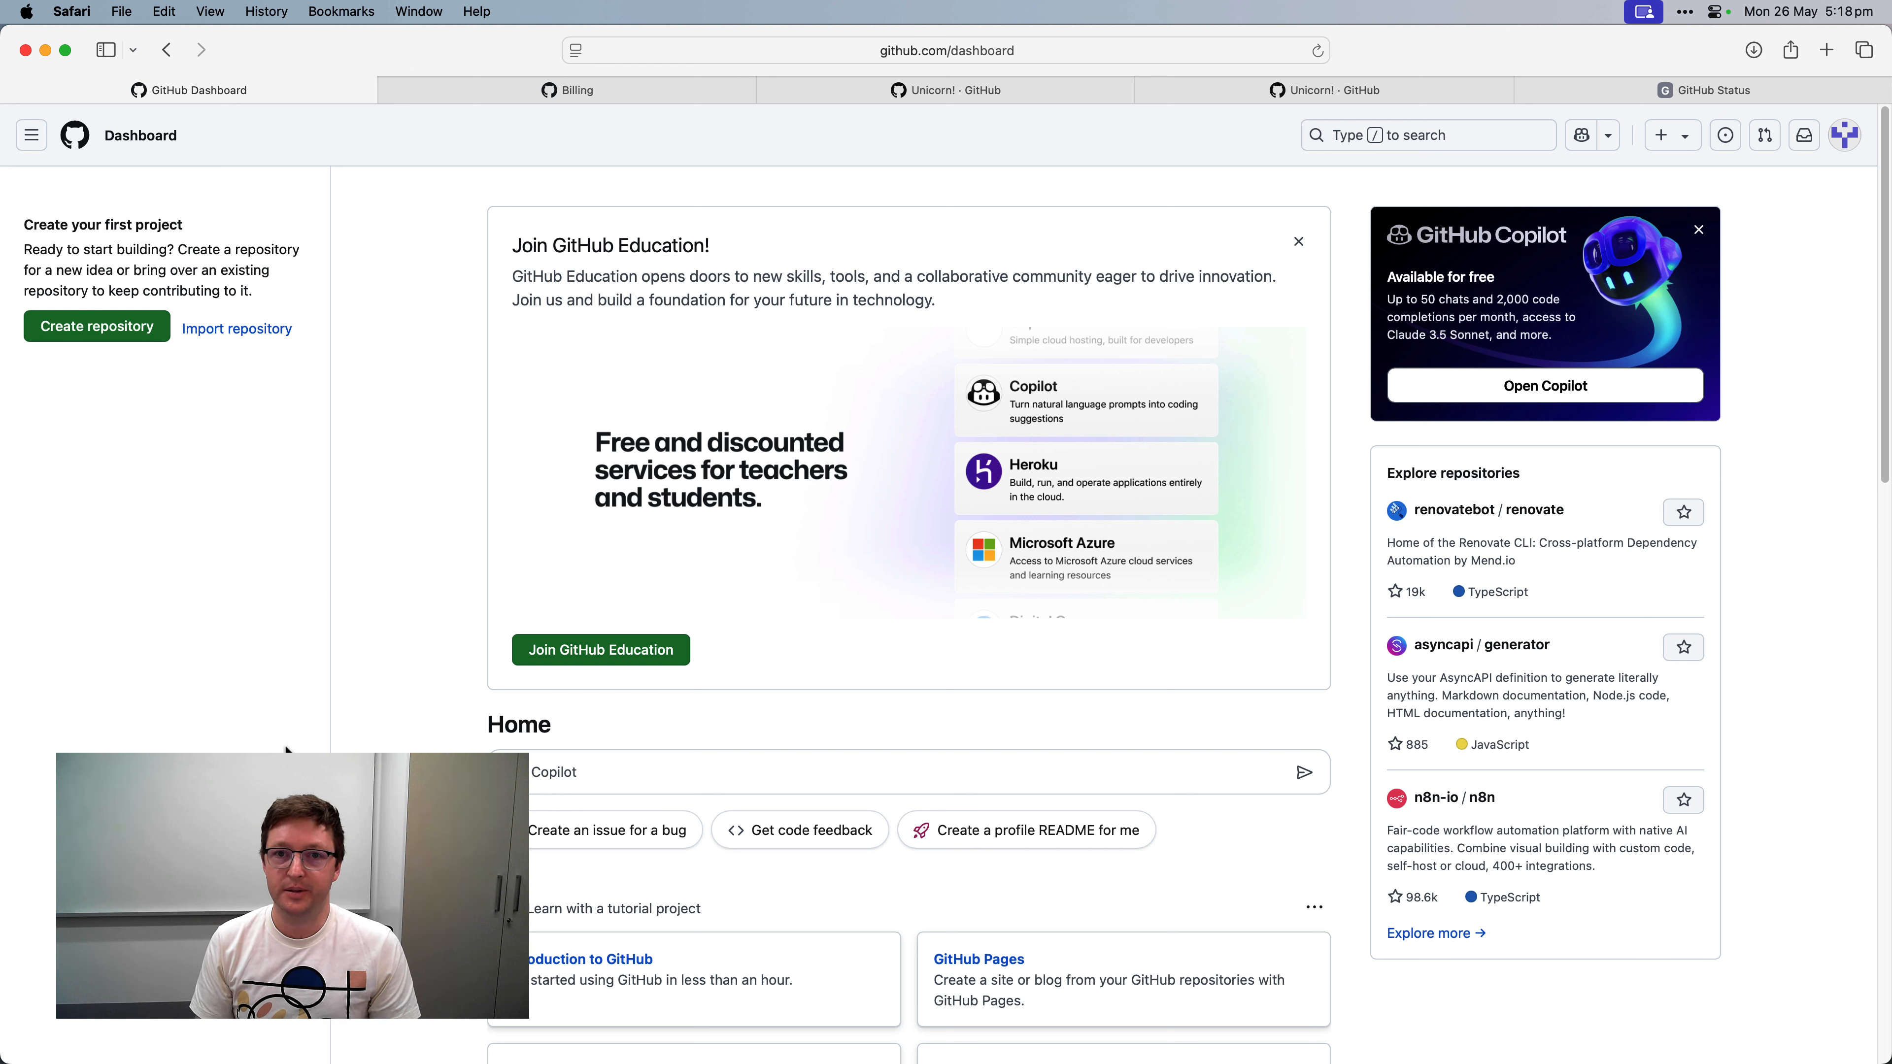
Switch from the GitHub dashboard in Safari to another open application
key(super+Tab)
key(super+Tab)
key(super+Tab)
key(super+Tab)
key(super+Tab)
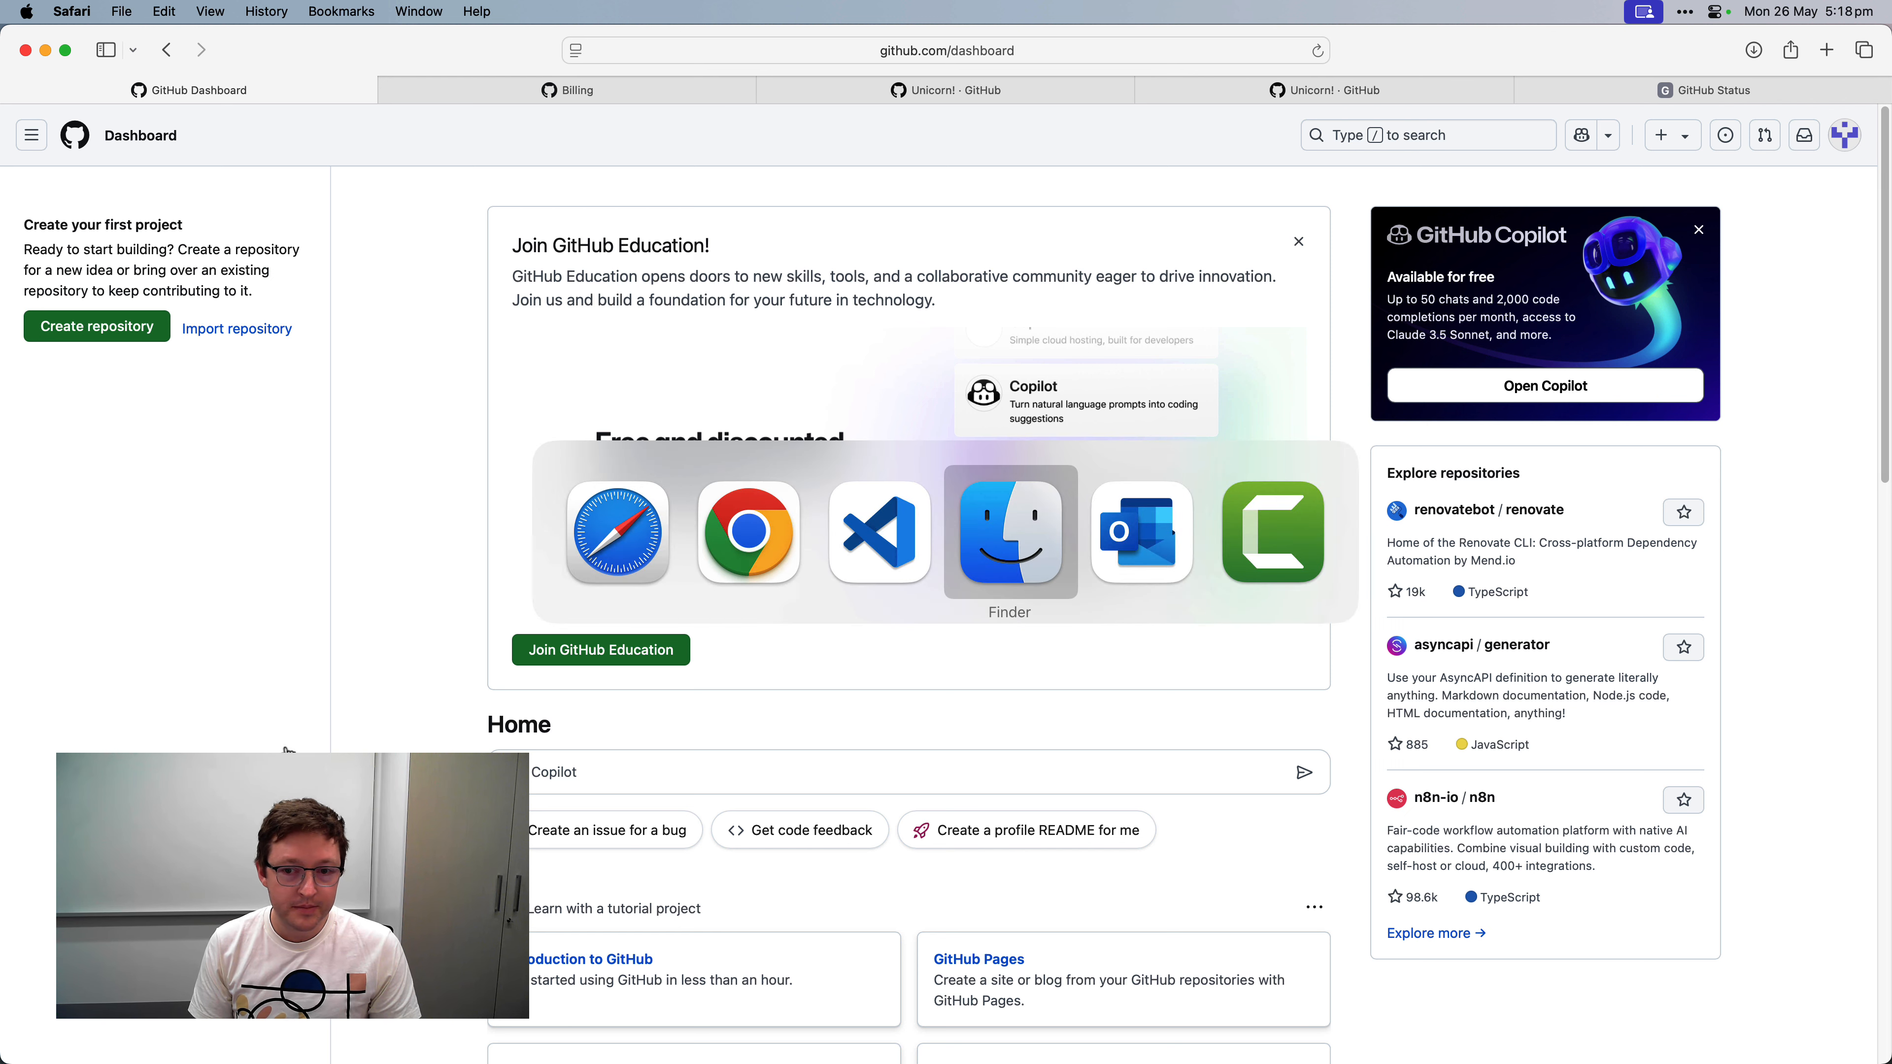